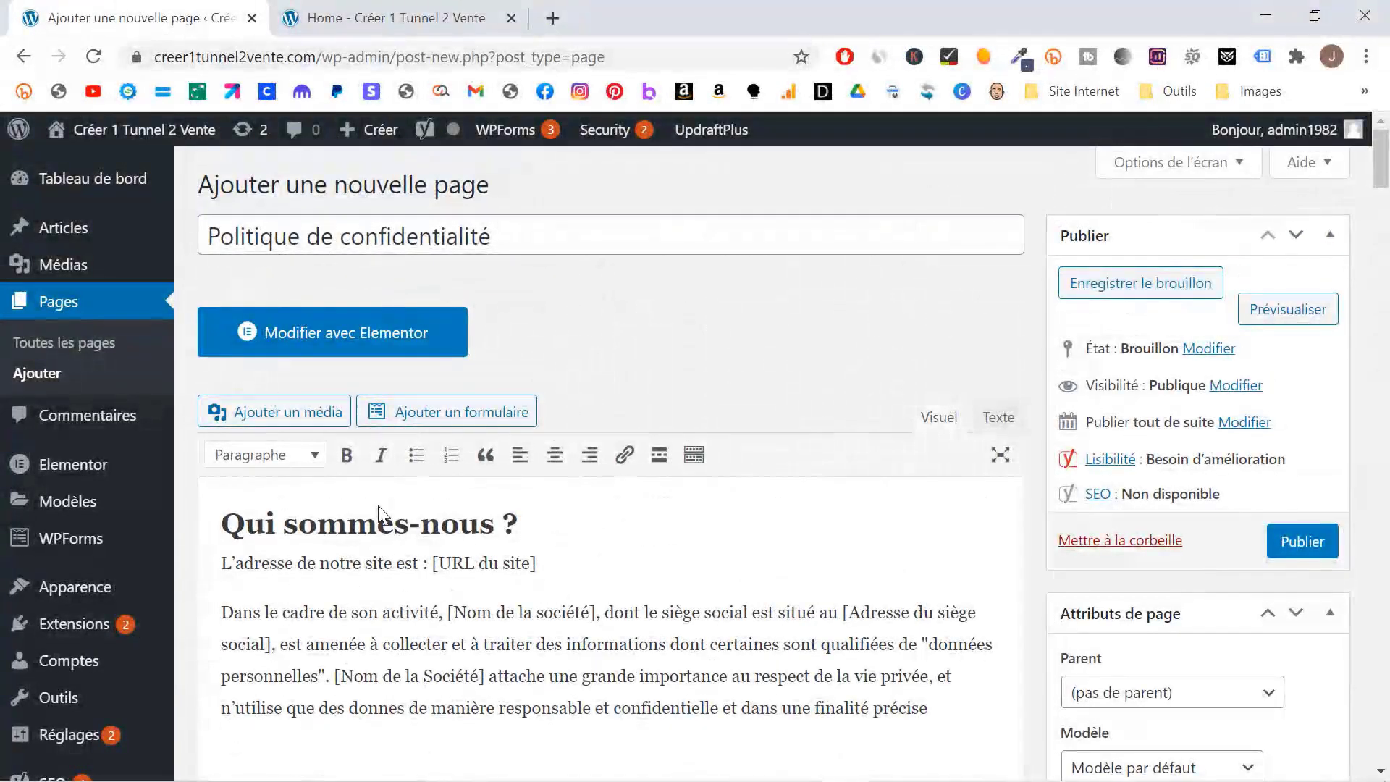
{"action": "scroll", "coordinate": [378, 505], "scroll_direction": "down", "scroll_amount": 1}
{"action": "scroll", "coordinate": [378, 505], "scroll_direction": "down", "scroll_amount": 2}
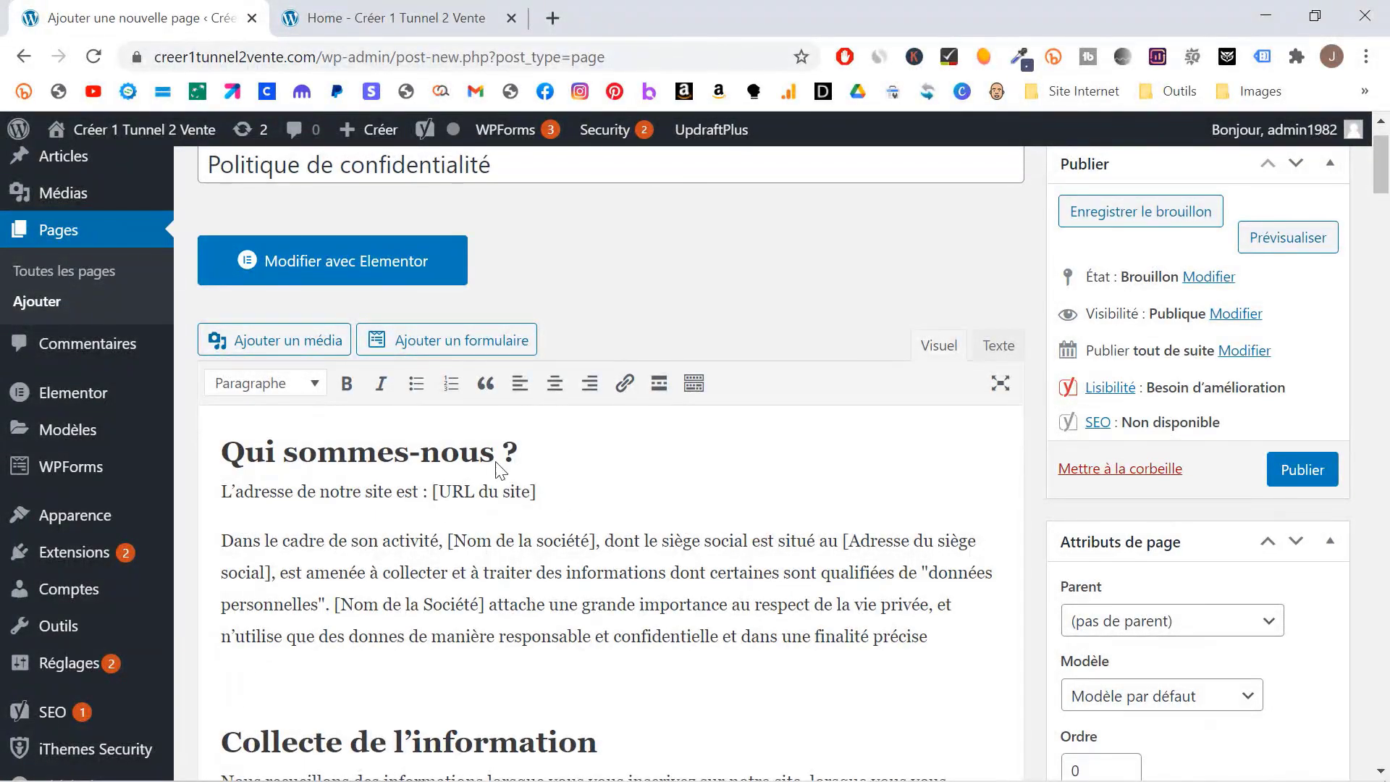
{"action": "left_click_drag", "start_coordinate": [561, 493], "coordinate": [432, 492]}
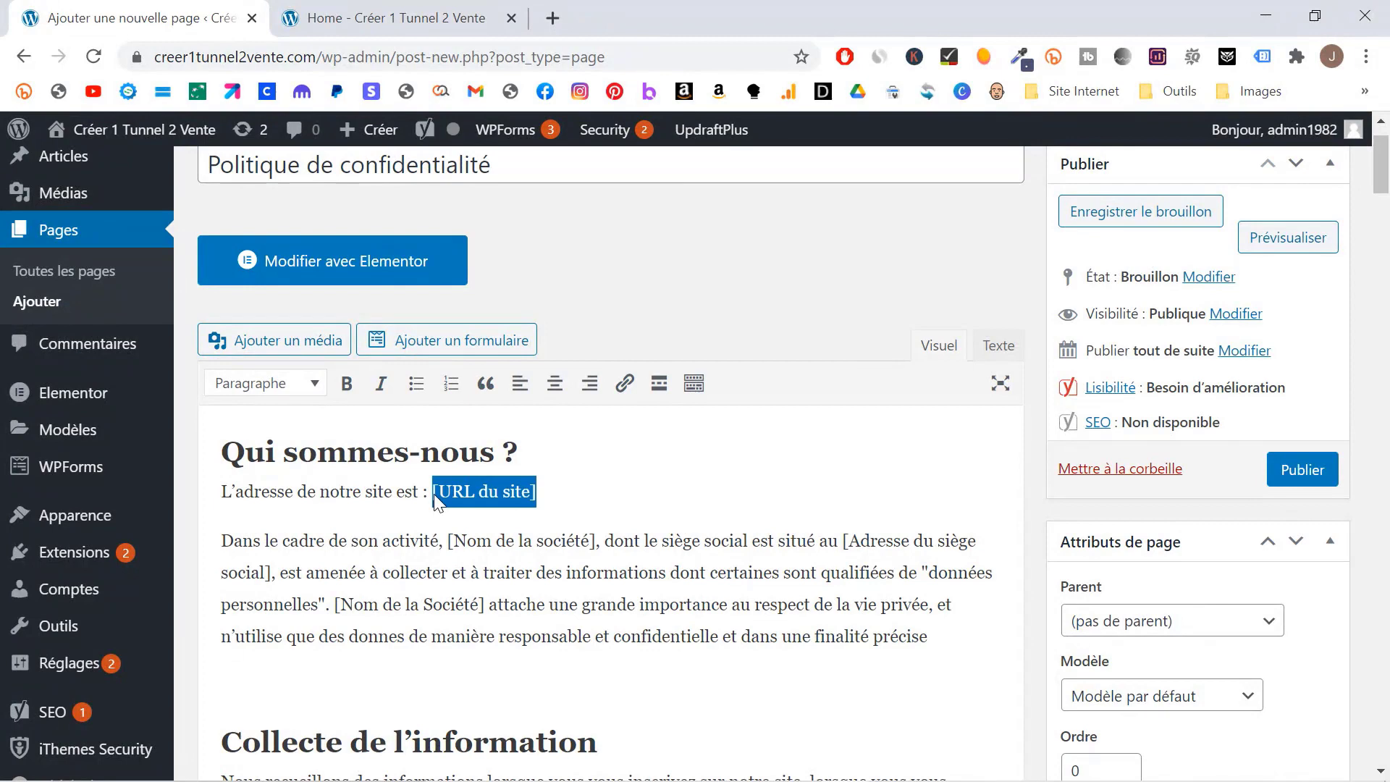
{"action": "type", "text": "https://creer1tunnel2vente.com/"}
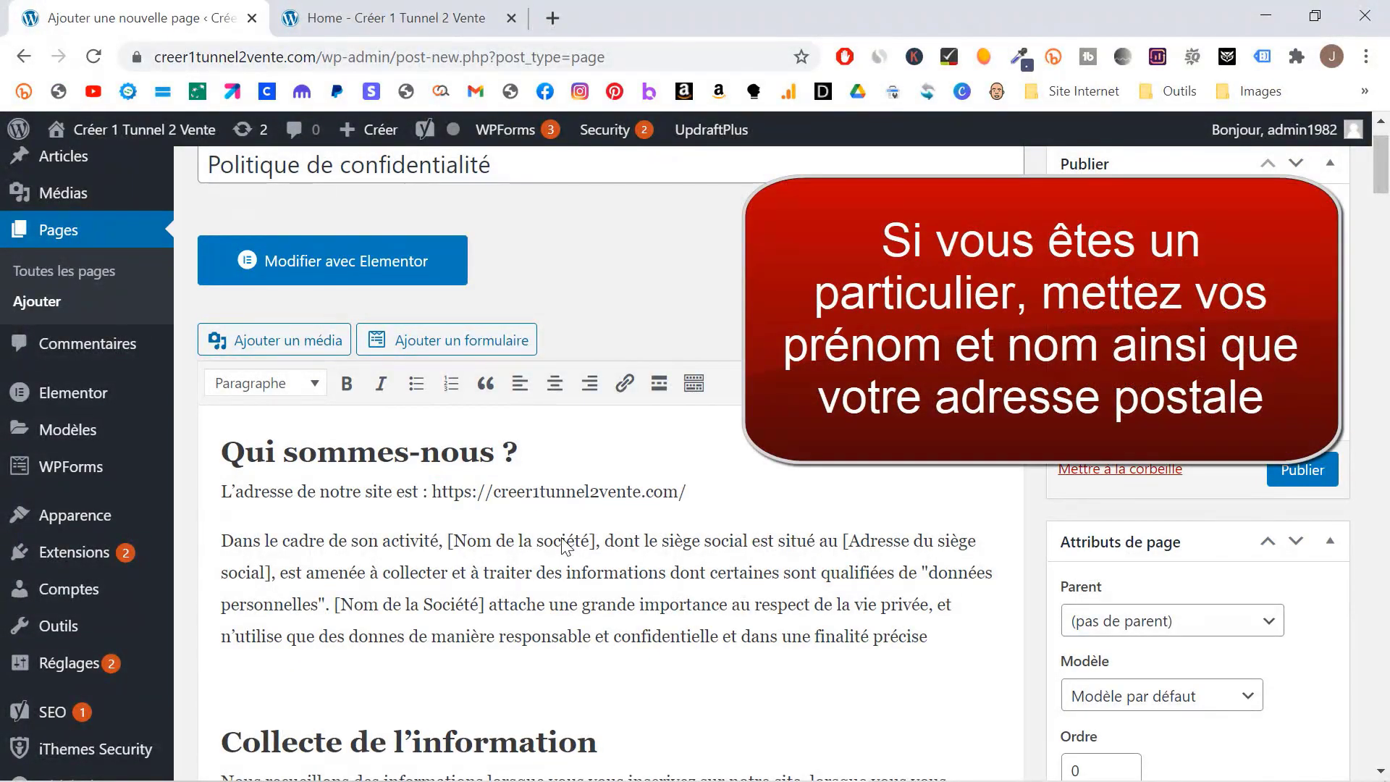
Step: Delete most of the name placeholder under "Contact délégué à la protection des données", leaving "[No"
{"action": "left_click", "coordinate": [562, 541]}
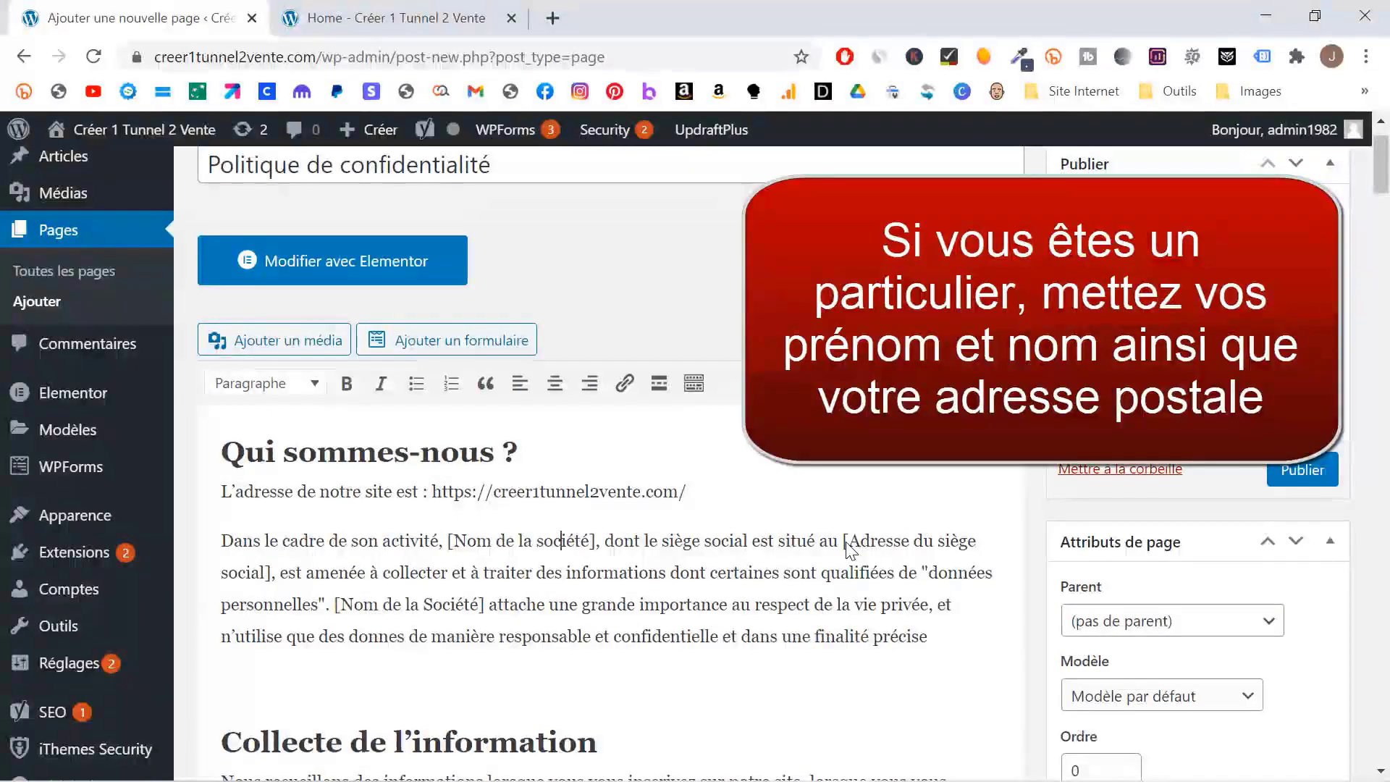
{"action": "scroll", "coordinate": [850, 550], "scroll_direction": "down", "scroll_amount": 10}
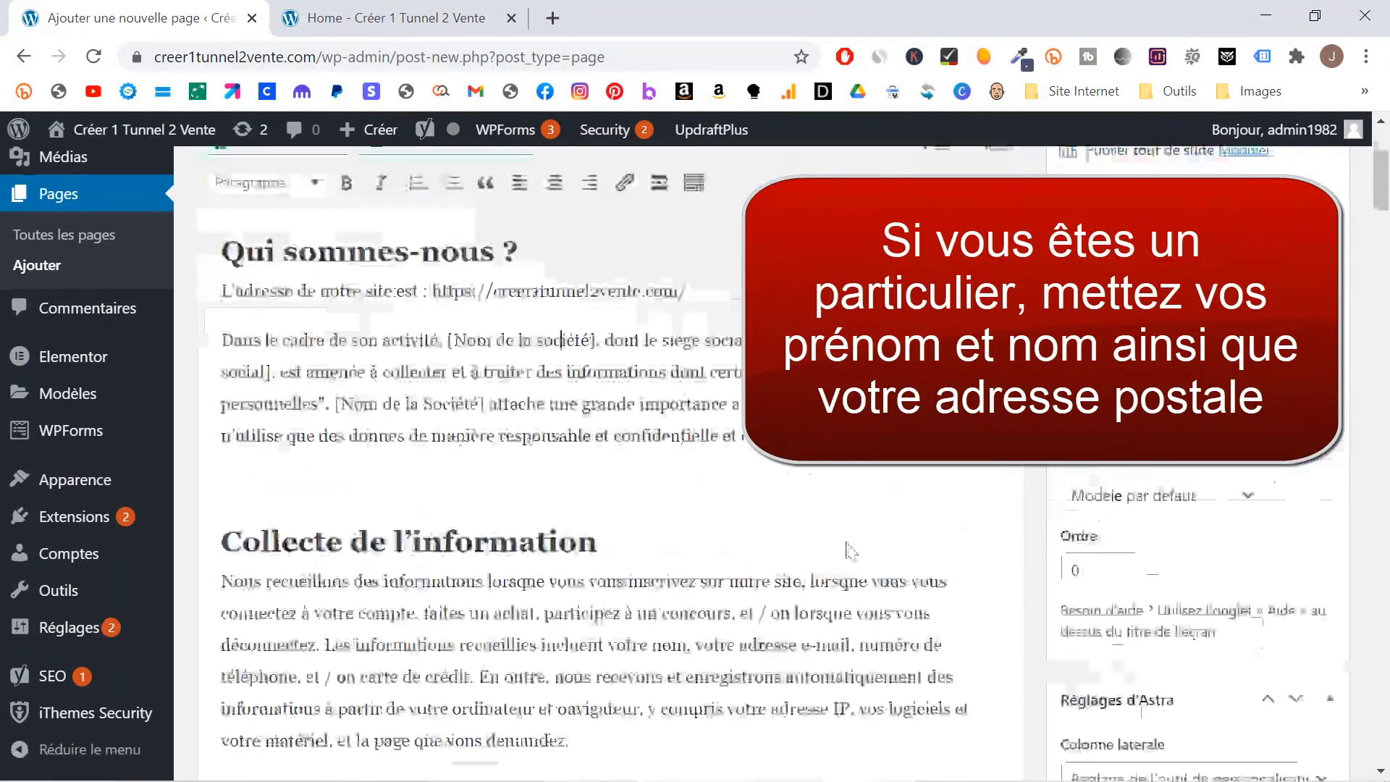
{"action": "scroll", "coordinate": [850, 550], "scroll_direction": "down", "scroll_amount": 10}
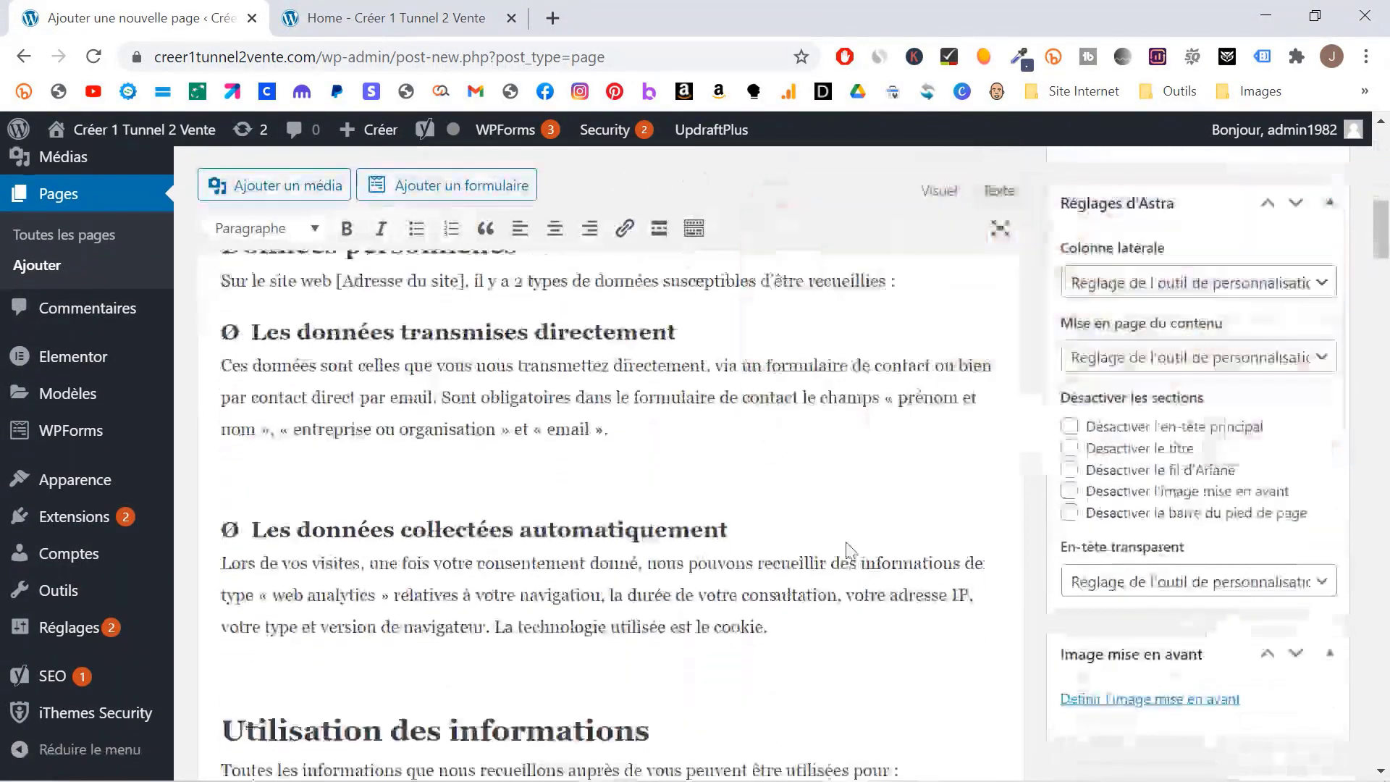
{"action": "scroll", "coordinate": [851, 550], "scroll_direction": "down", "scroll_amount": 10}
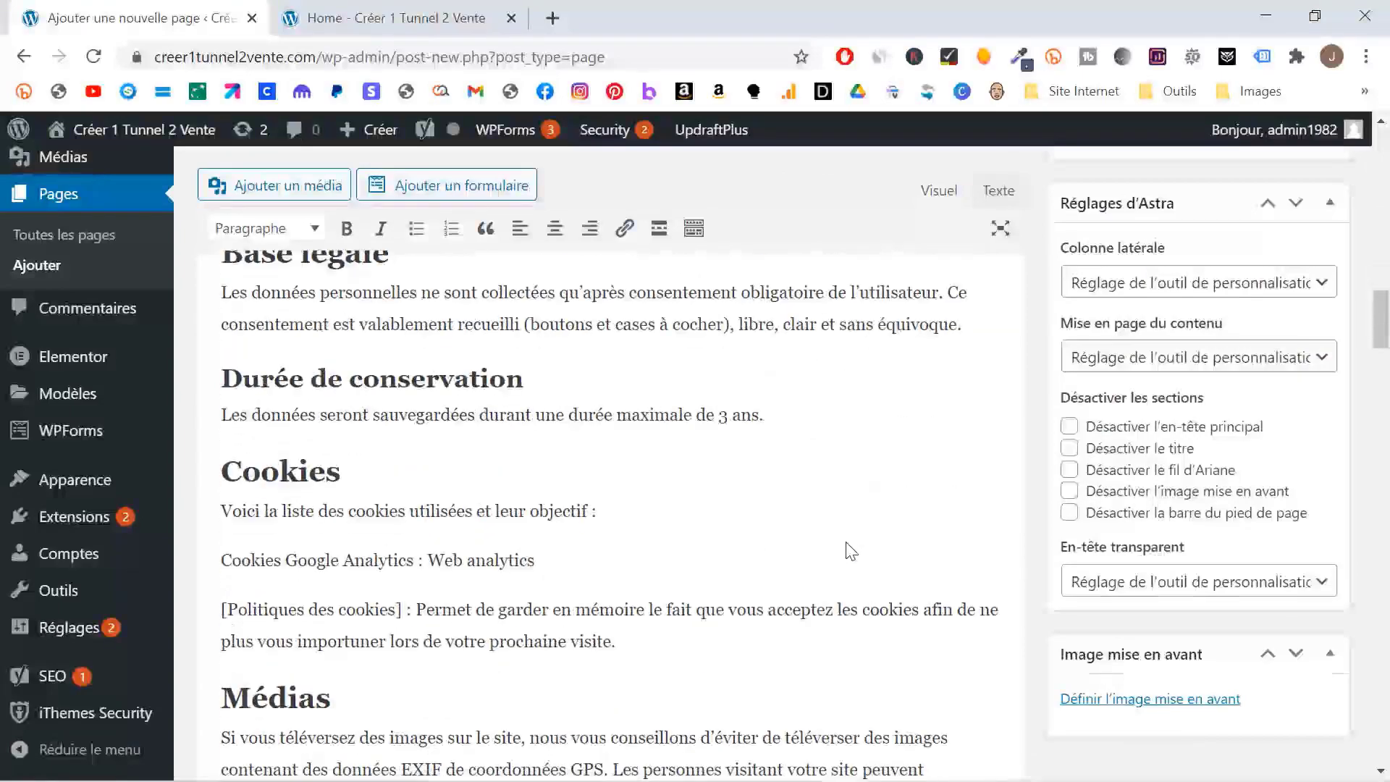
{"action": "scroll", "coordinate": [850, 548], "scroll_direction": "down", "scroll_amount": 10}
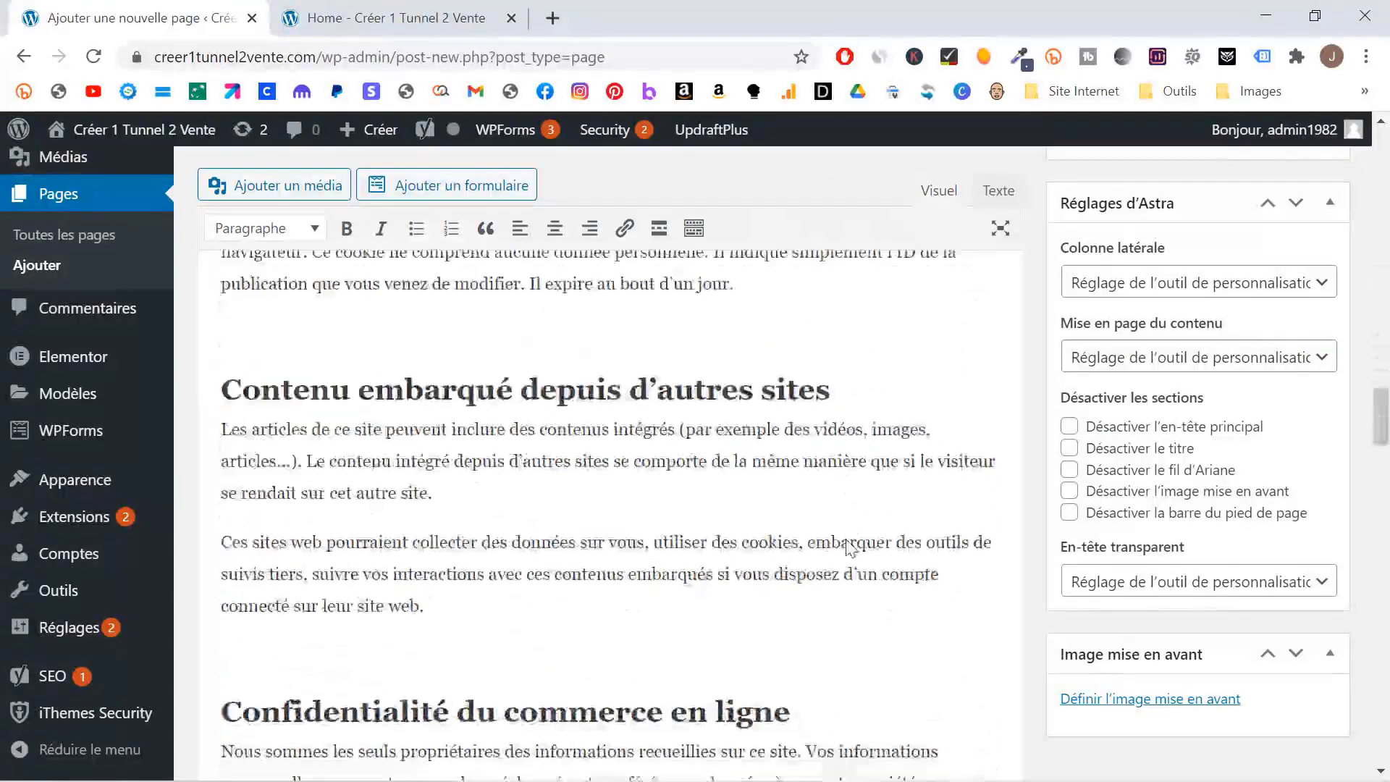
{"action": "key", "text": "BackSpace"}
{"action": "key", "text": "BackSpace"}
{"action": "key", "text": "BackSpace"}
{"action": "key", "text": "BackSpace"}
{"action": "key", "text": "BackSpace"}
{"action": "key", "text": "BackSpace"}
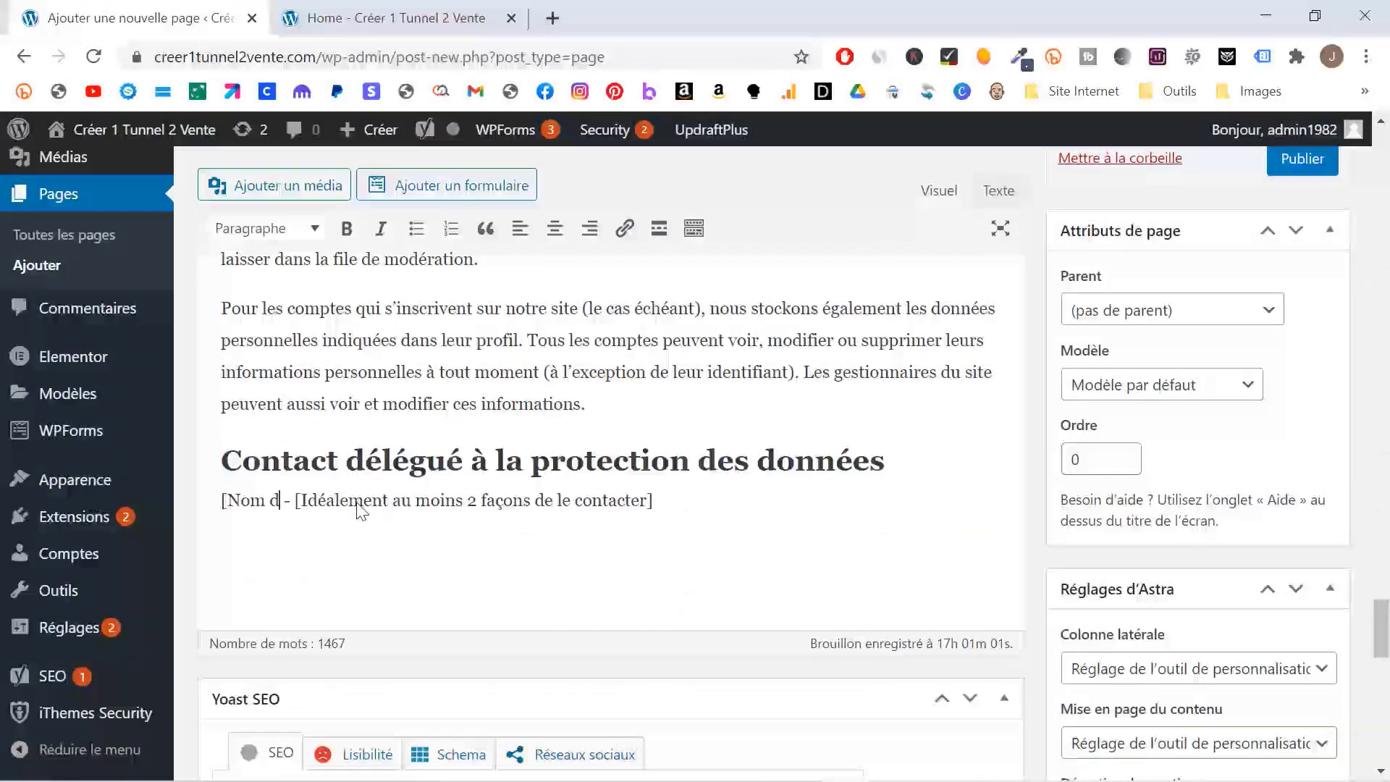
{"action": "key", "text": "BackSpace"}
{"action": "key", "text": "BackSpace"}
{"action": "key", "text": "BackSpace"}
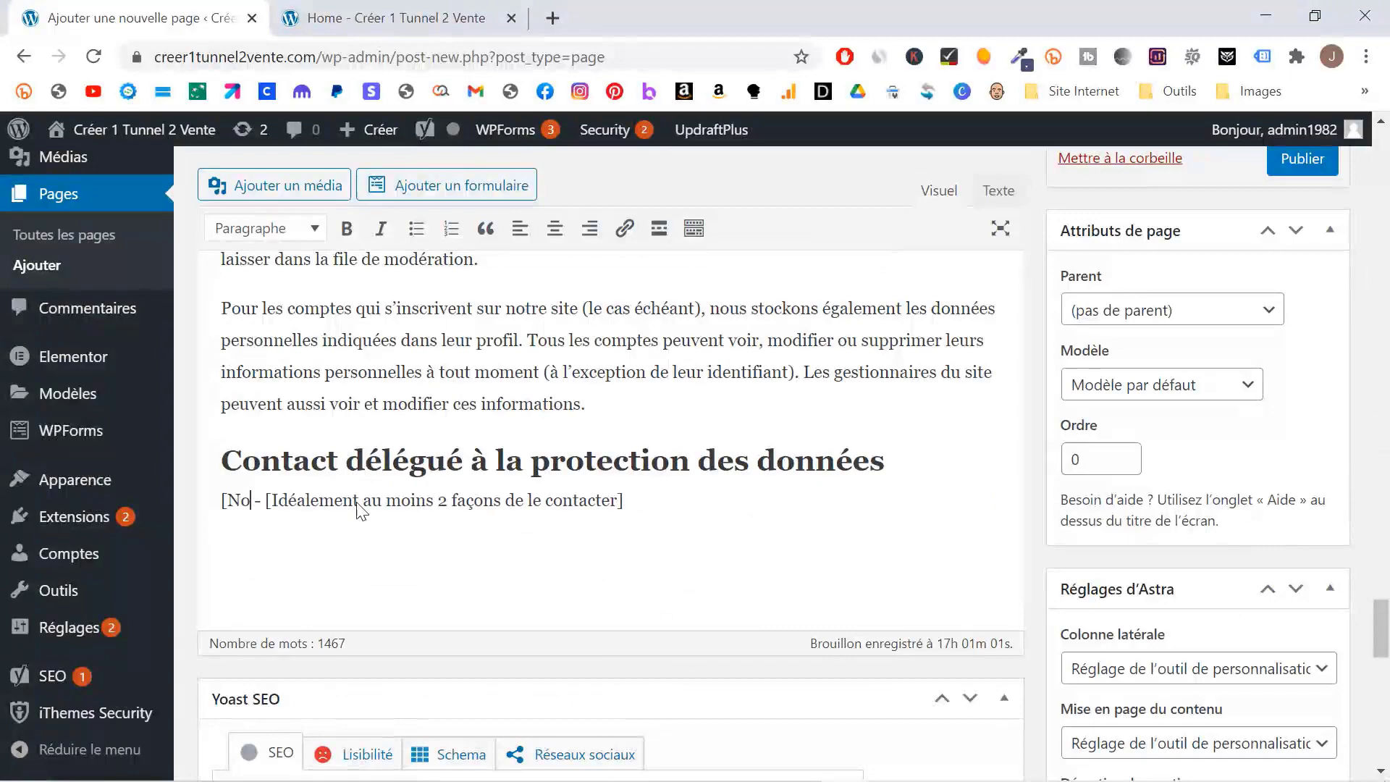
Step: Publish the "Politique de confidentialité" page and review its live version in a new browser tab
{"action": "scroll", "coordinate": [756, 548], "scroll_direction": "up", "scroll_amount": 20}
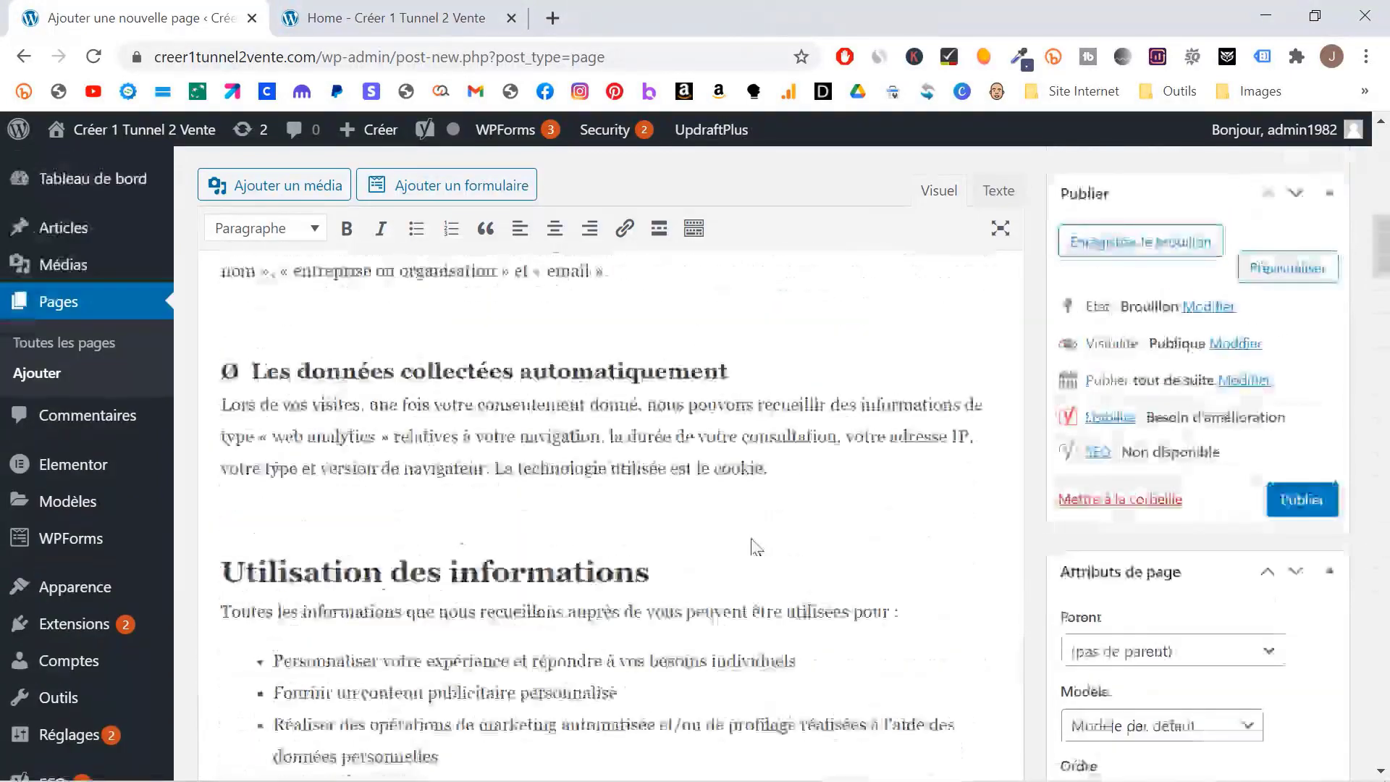
{"action": "left_click", "coordinate": [1301, 541]}
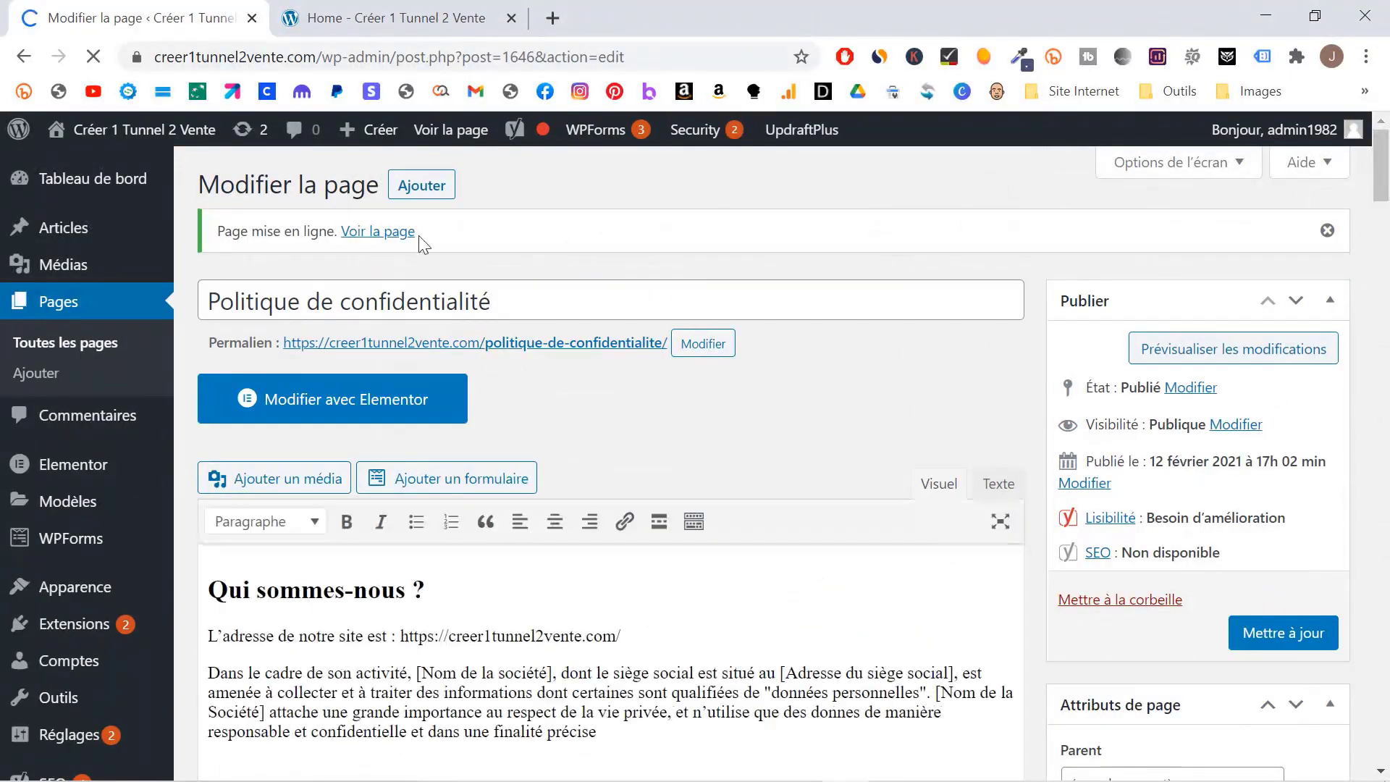
{"action": "left_click", "coordinate": [389, 247], "text": "ctrl"}
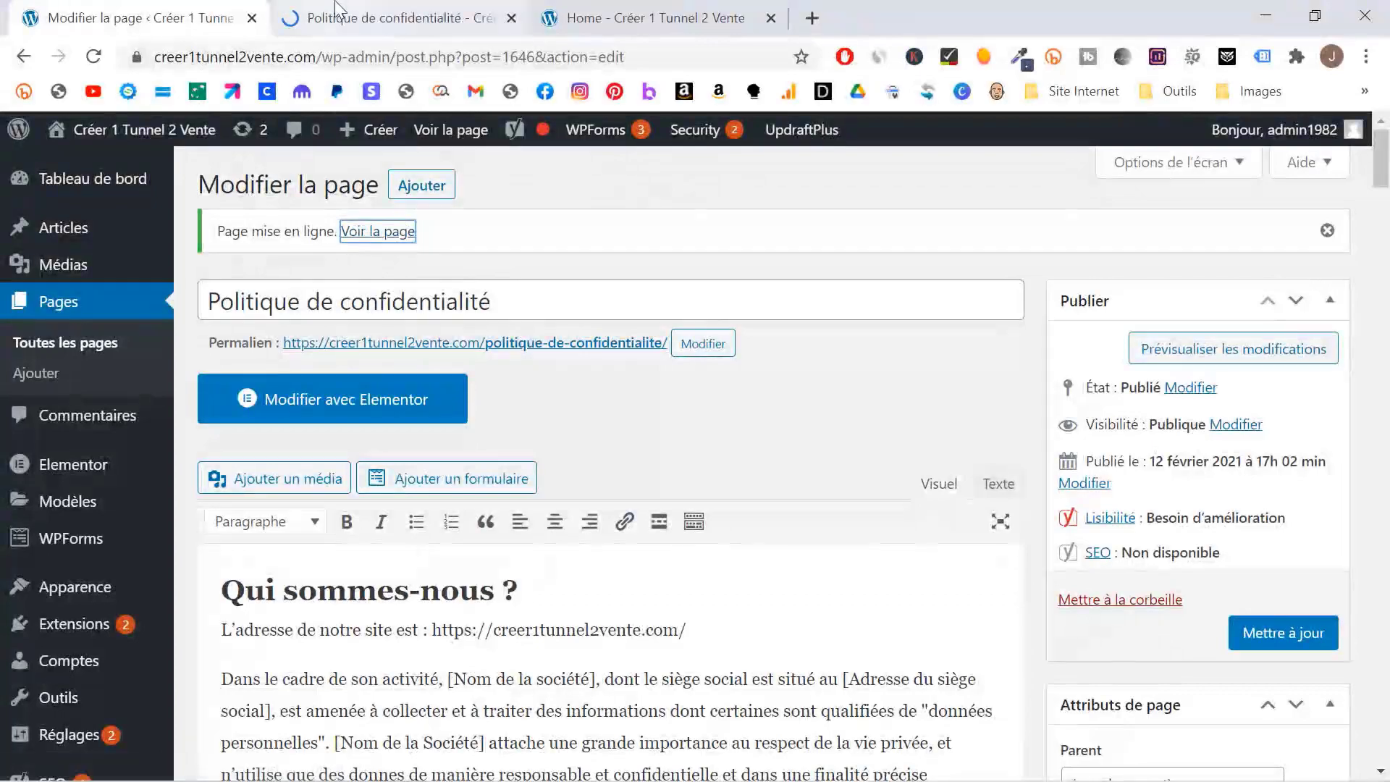
{"action": "left_click", "coordinate": [335, 6]}
{"action": "scroll", "coordinate": [483, 439], "scroll_direction": "down", "scroll_amount": 12}
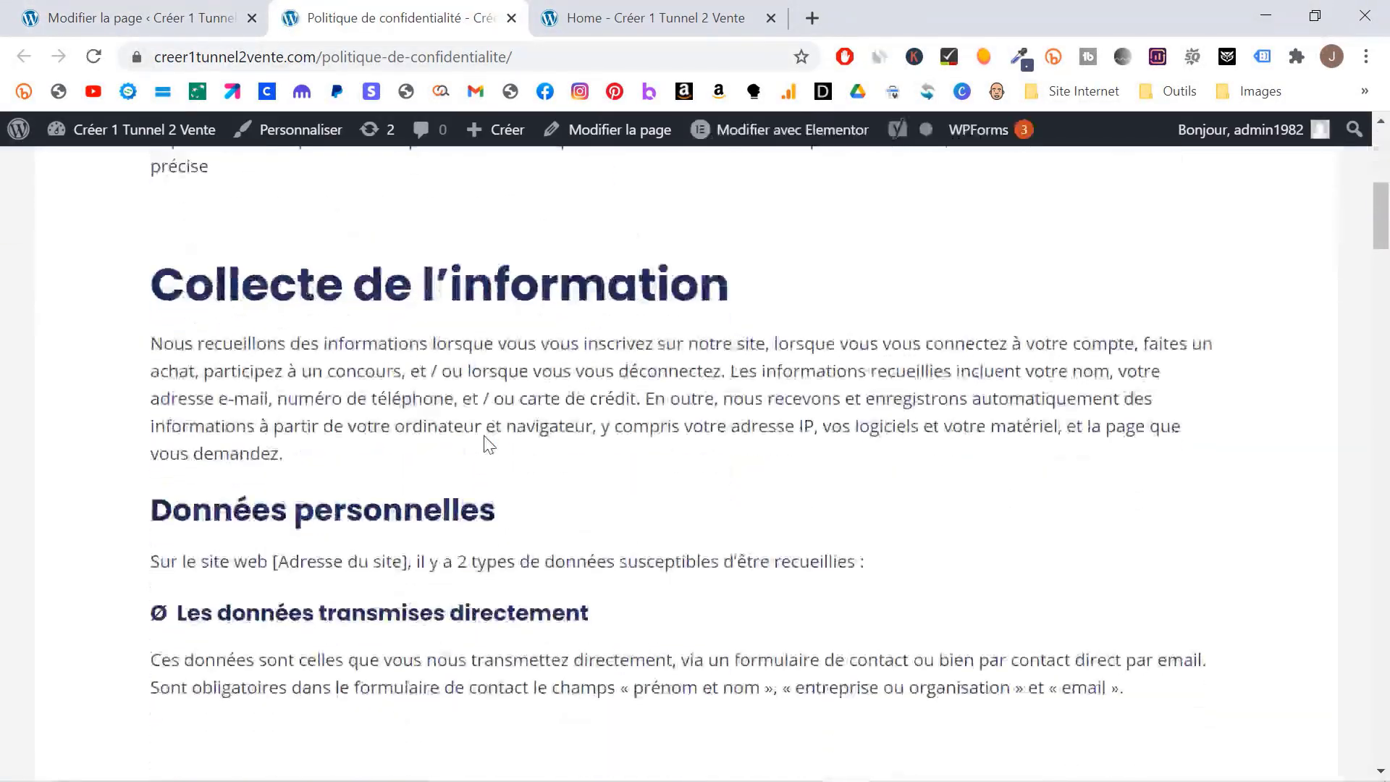
{"action": "scroll", "coordinate": [483, 440], "scroll_direction": "down", "scroll_amount": 20}
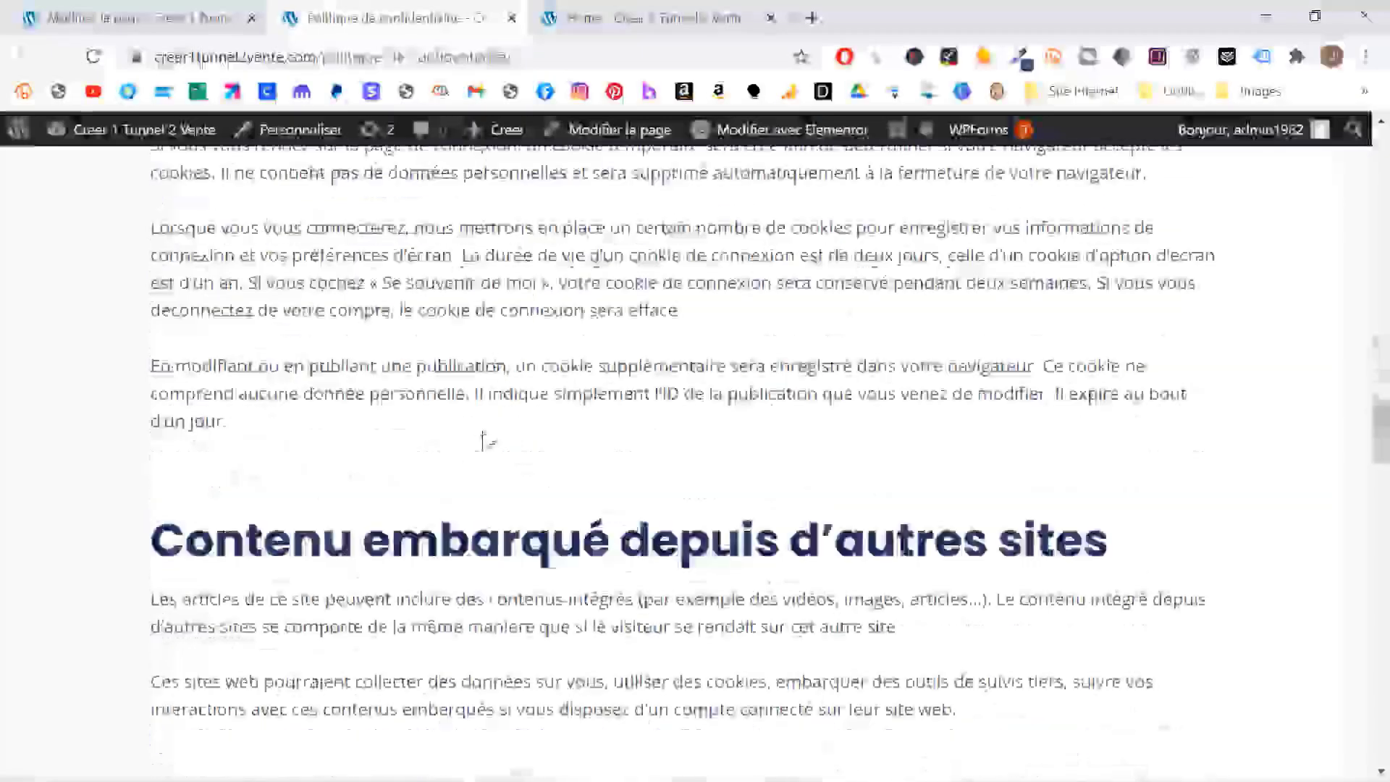
{"action": "scroll", "coordinate": [483, 439], "scroll_direction": "down", "scroll_amount": 5}
{"action": "key", "text": "Home"}
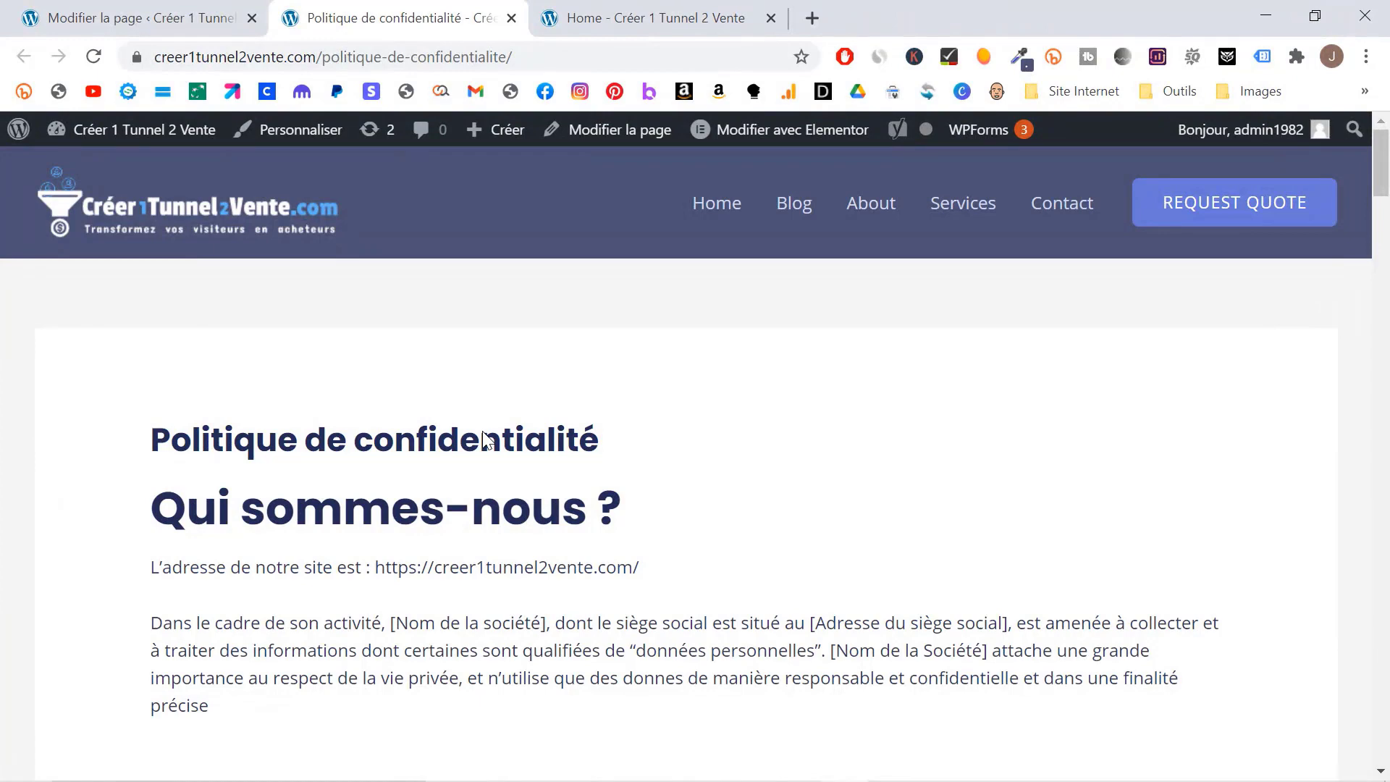
Step: Return to the page editor's browser tab, search the new extensions for "complianz" and install Complianz – GDPR/CCPA Cookie Consent
{"action": "left_click", "coordinate": [206, 15]}
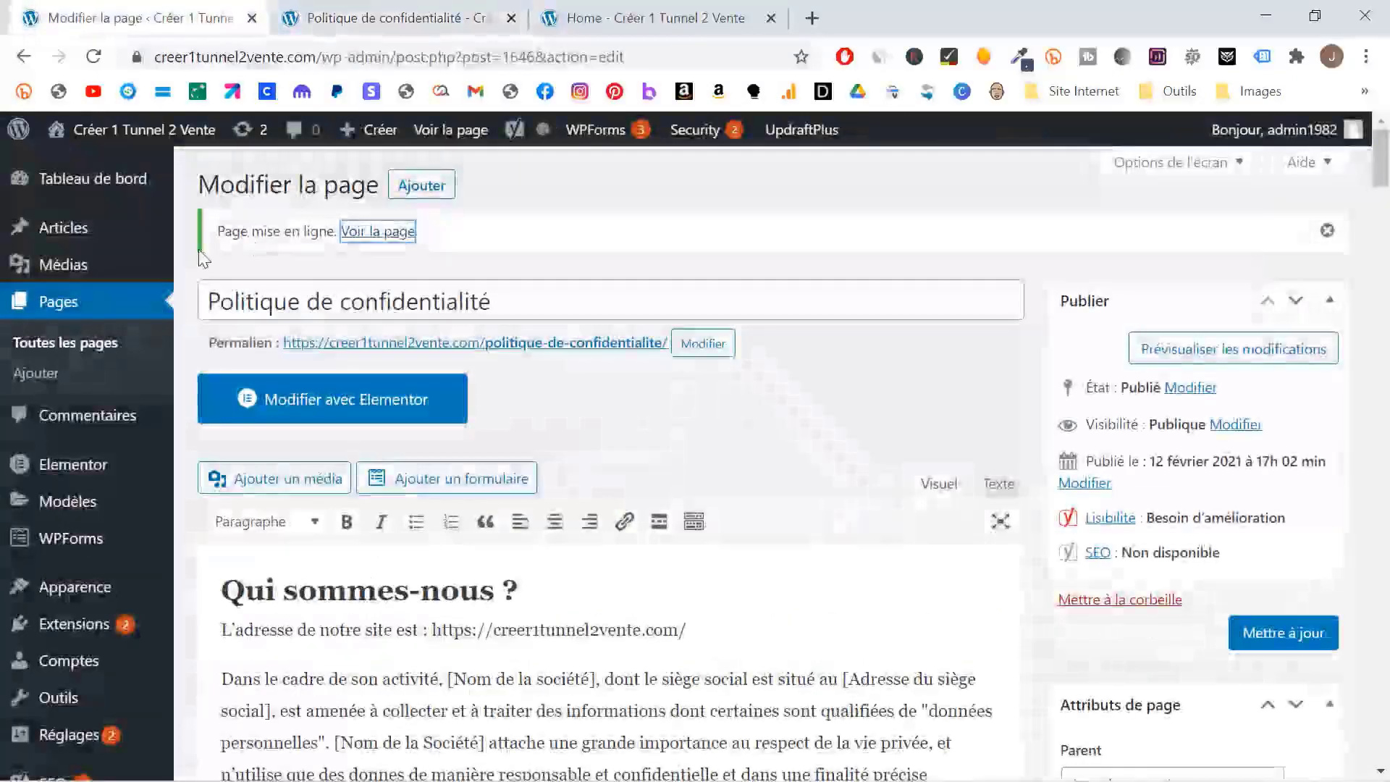
{"action": "mouse_move", "coordinate": [76, 620]}
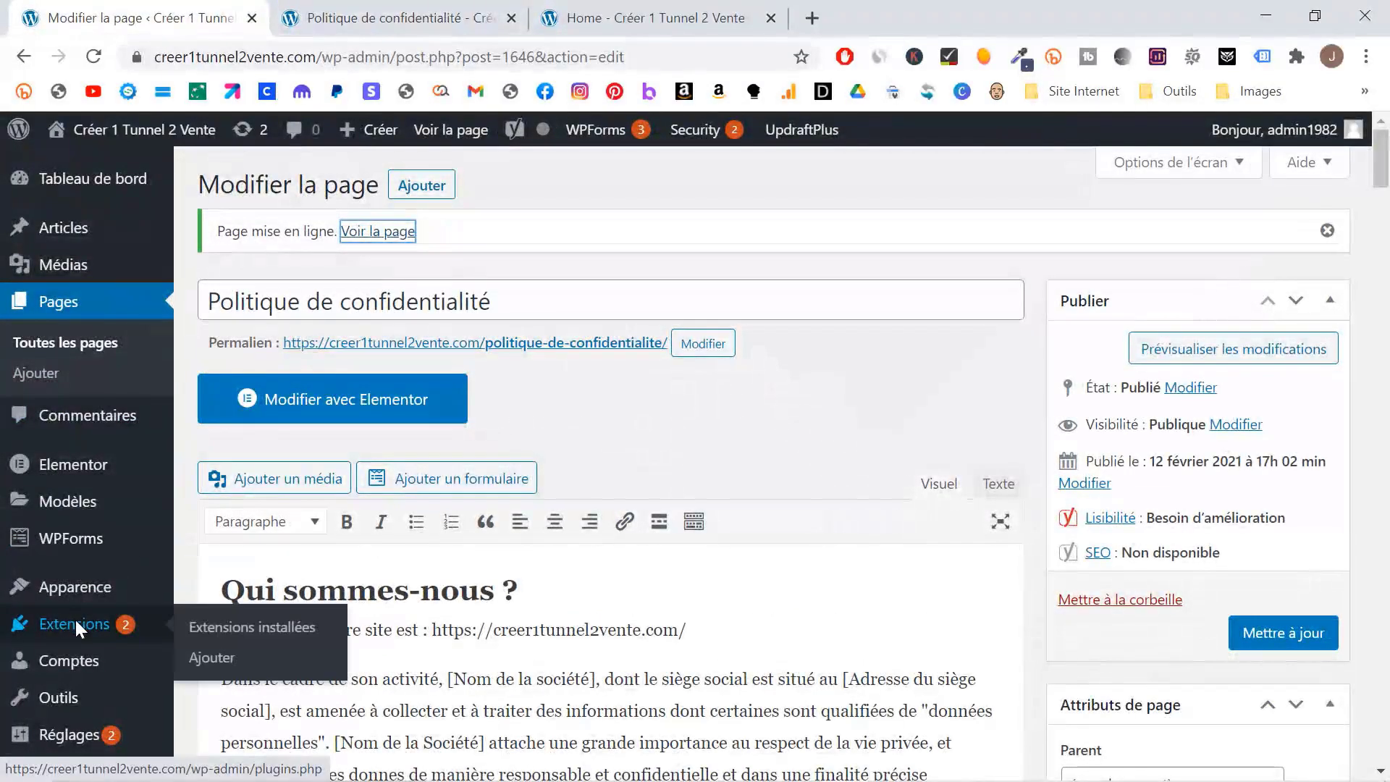
{"action": "left_click", "coordinate": [206, 656]}
{"action": "left_click", "coordinate": [1074, 246]}
{"action": "type", "text": "comp"}
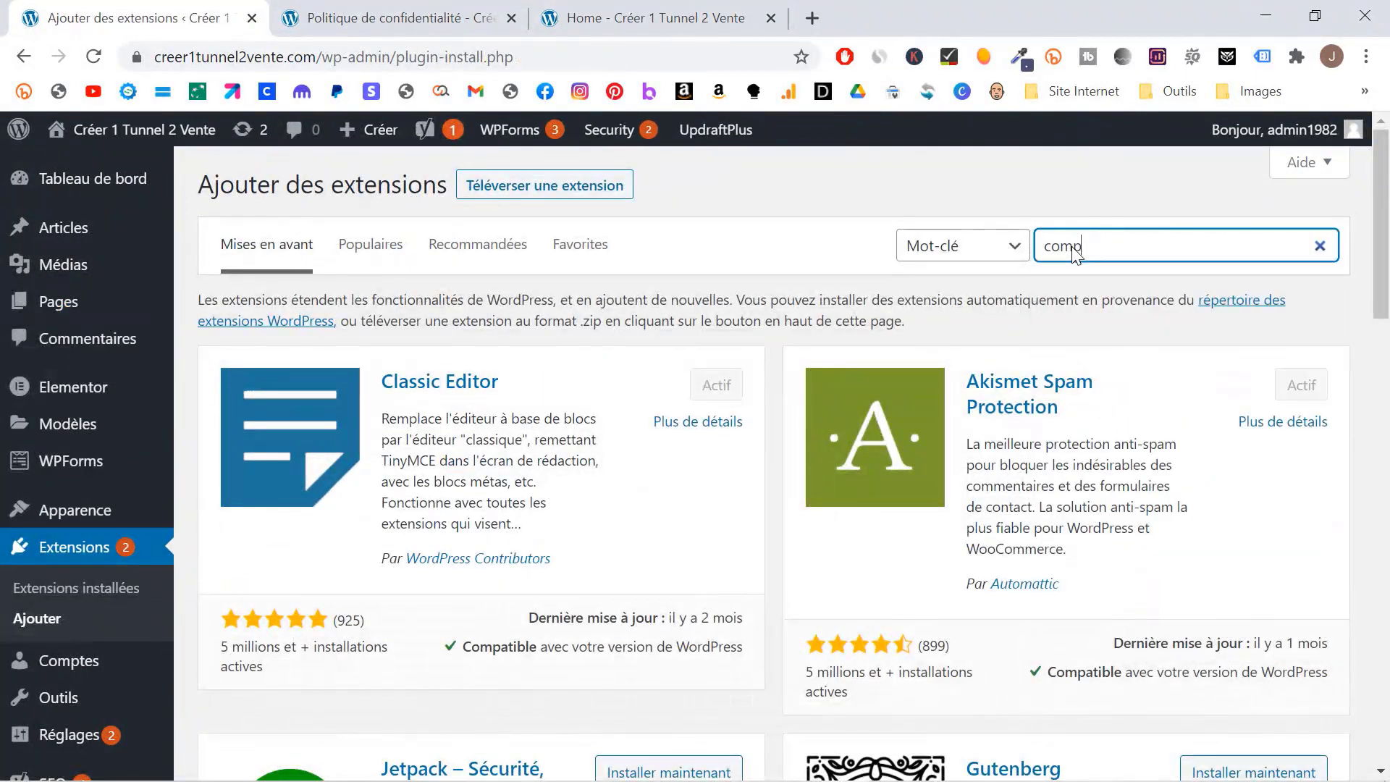
{"action": "type", "text": "lianz"}
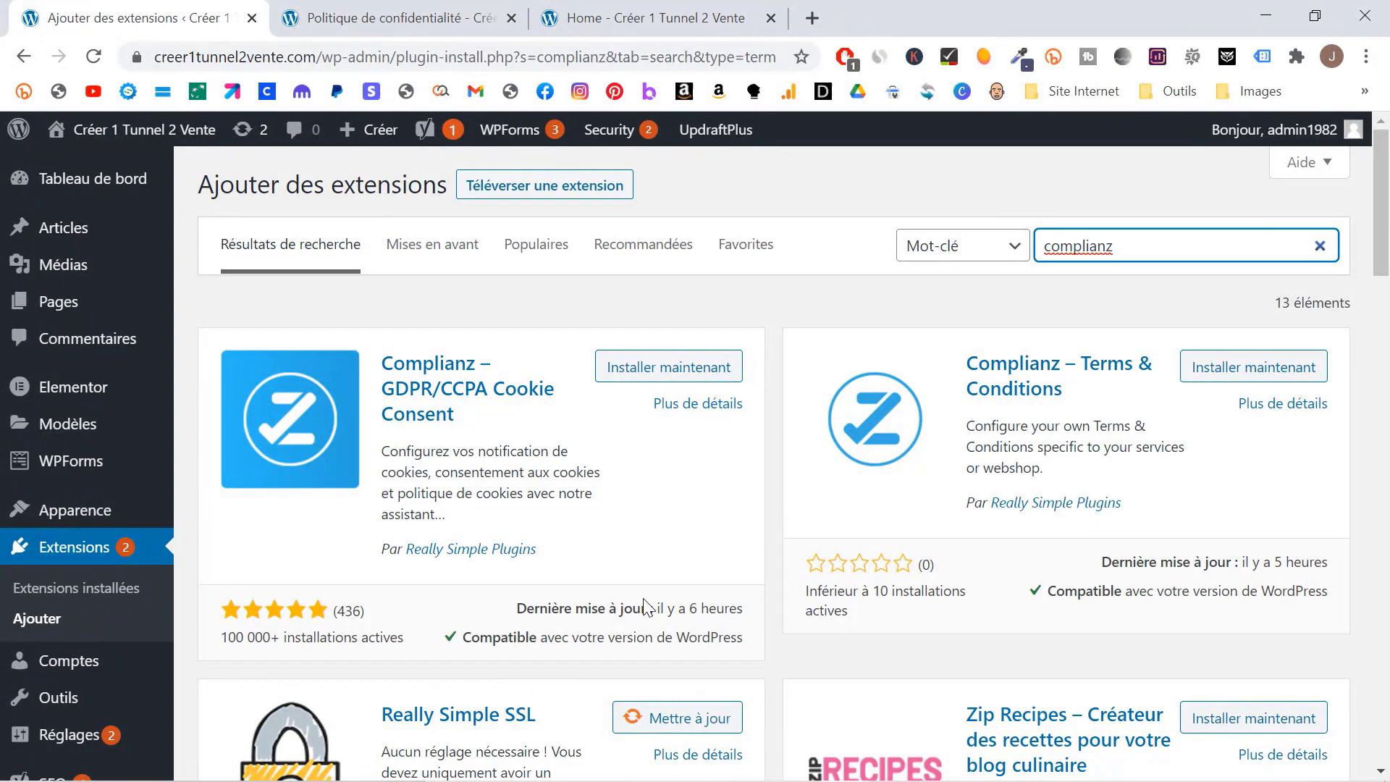
{"action": "left_click", "coordinate": [656, 371]}
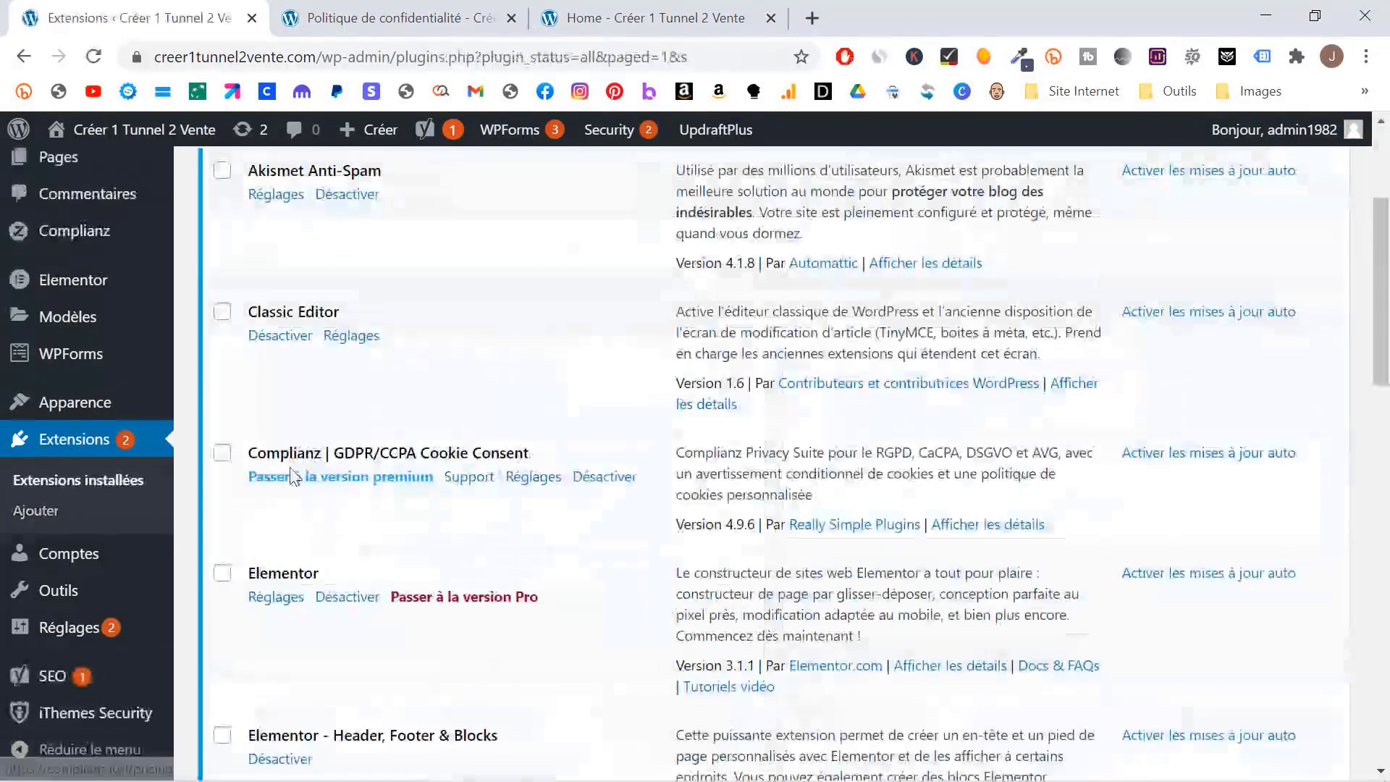
Step: Open the Complianz assistant and complete its Visiteurs page with RGPD (Union Européenne) and no targeting of Germany or Austria
{"action": "left_click", "coordinate": [519, 476]}
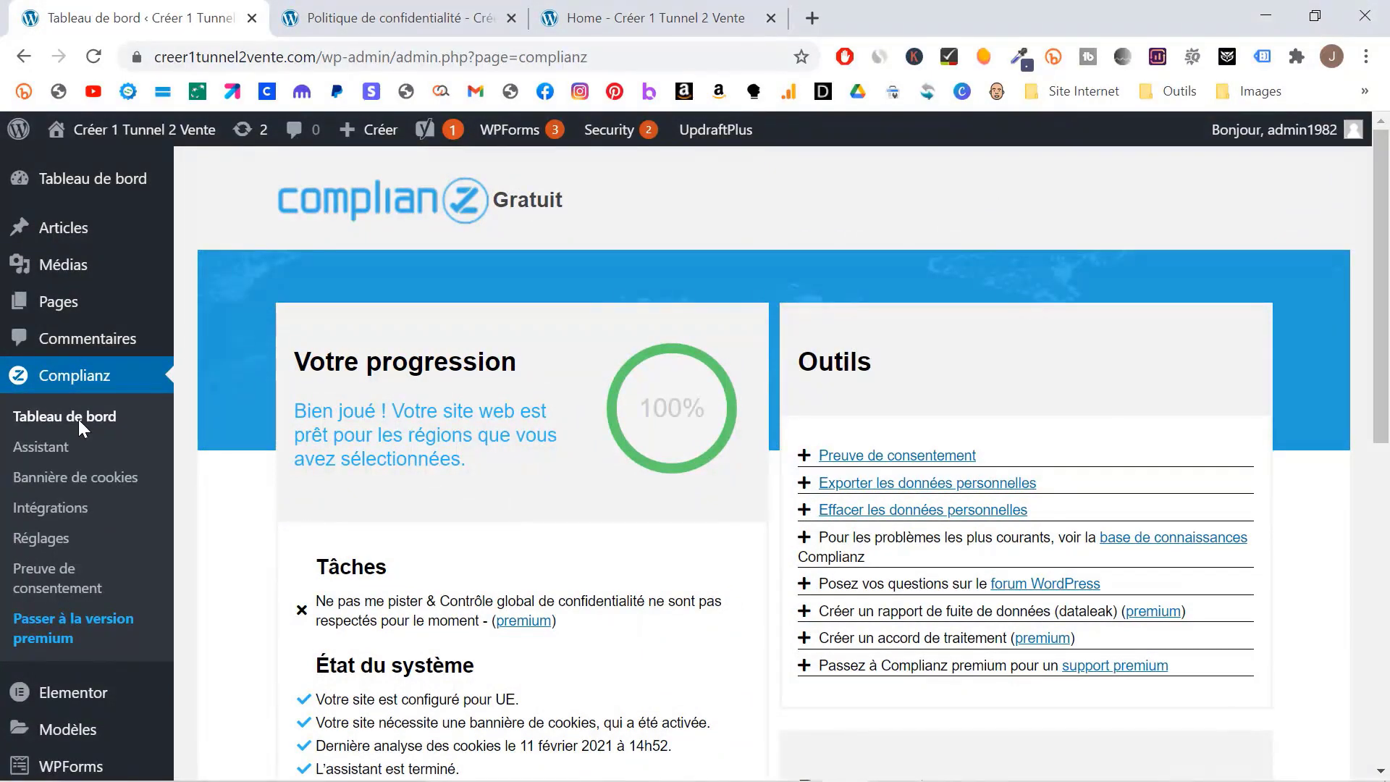
{"action": "left_click", "coordinate": [47, 447]}
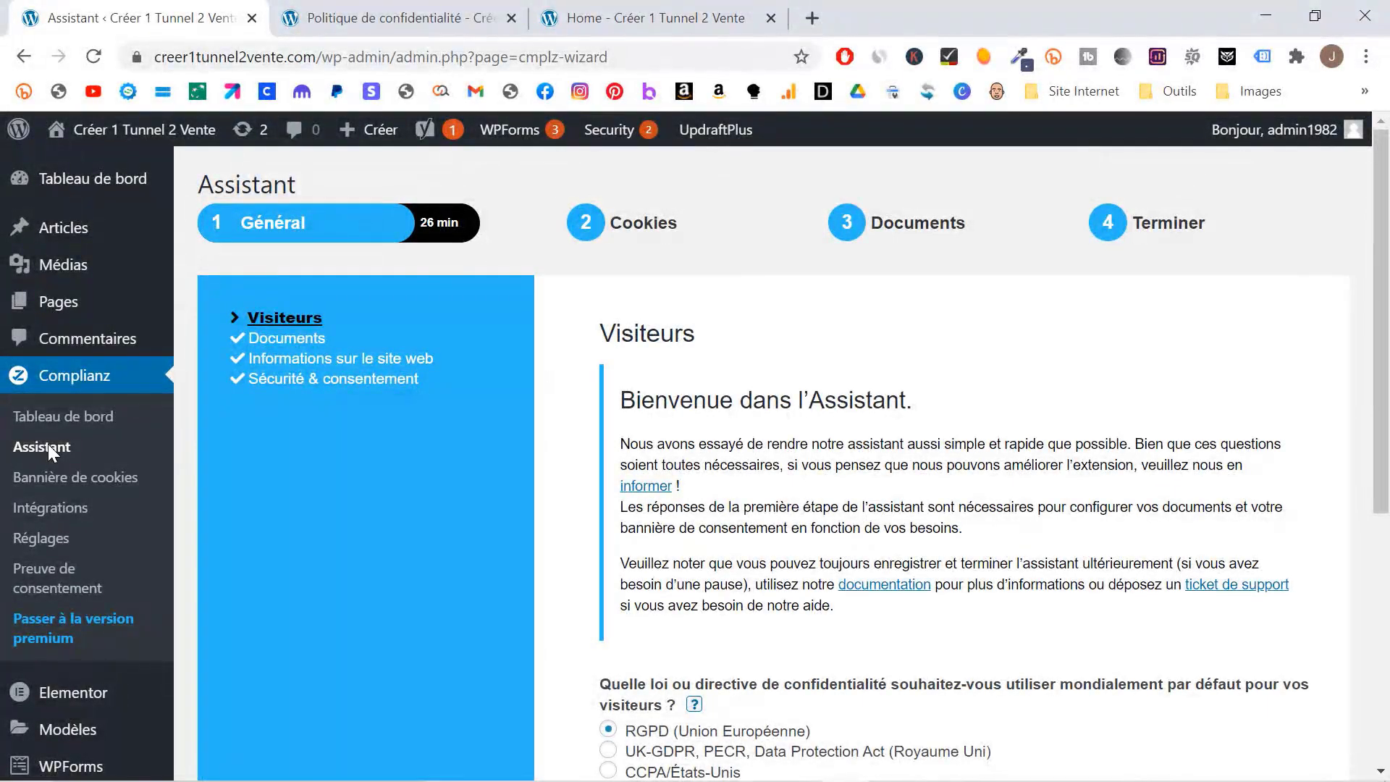
{"action": "scroll", "coordinate": [48, 445], "scroll_direction": "down", "scroll_amount": 5}
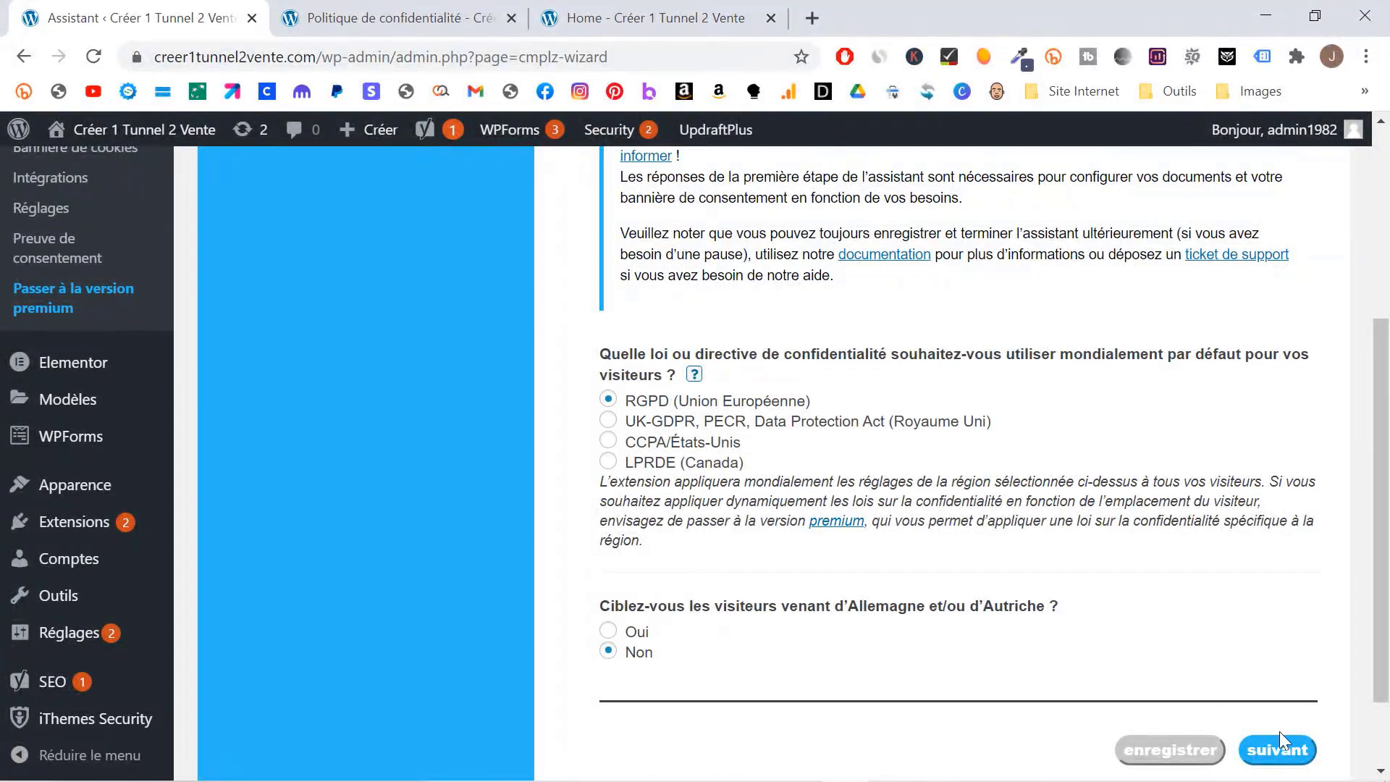
{"action": "left_click", "coordinate": [1283, 751]}
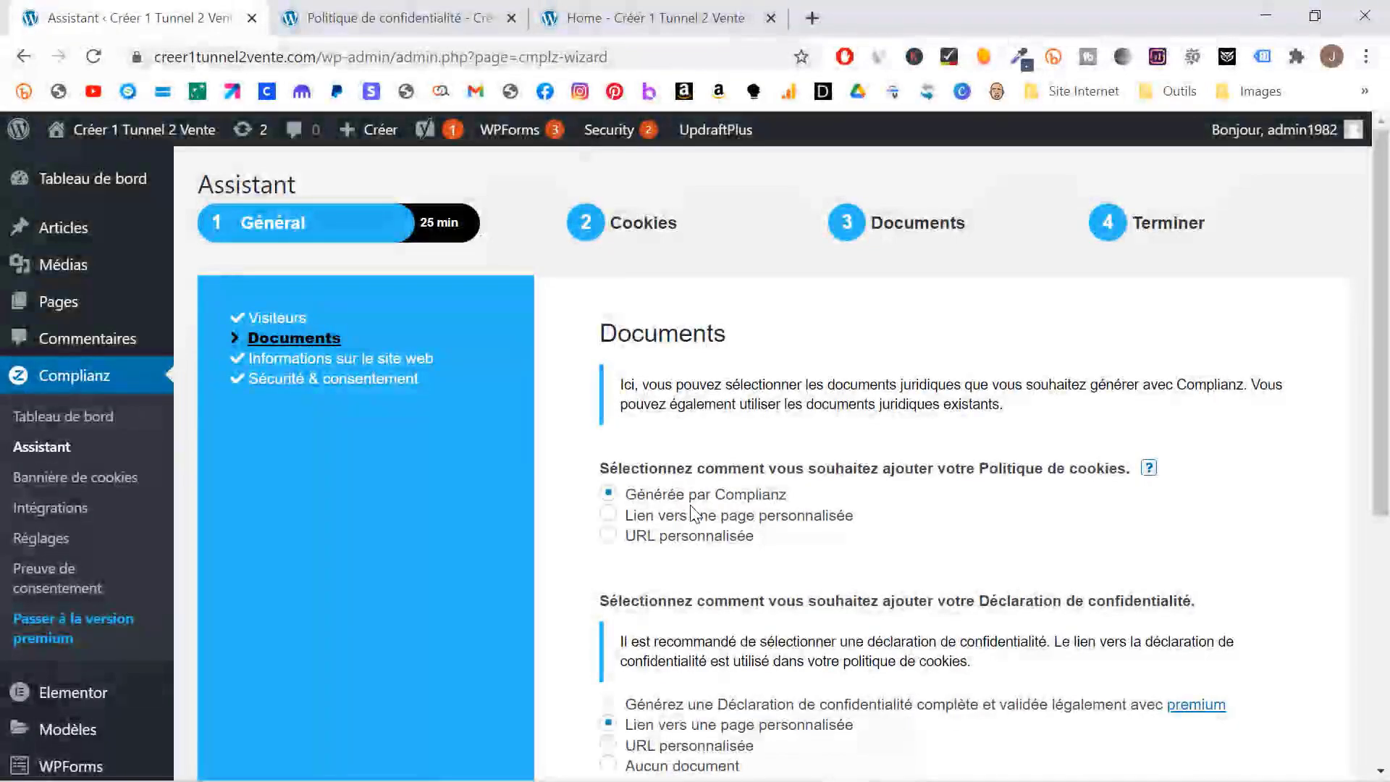
Step: Link the Déclaration de confidentialité to the "Politique de confidentialité" page and continue to the website information page
{"action": "scroll", "coordinate": [693, 514], "scroll_direction": "down", "scroll_amount": 2}
{"action": "scroll", "coordinate": [692, 512], "scroll_direction": "down", "scroll_amount": 2}
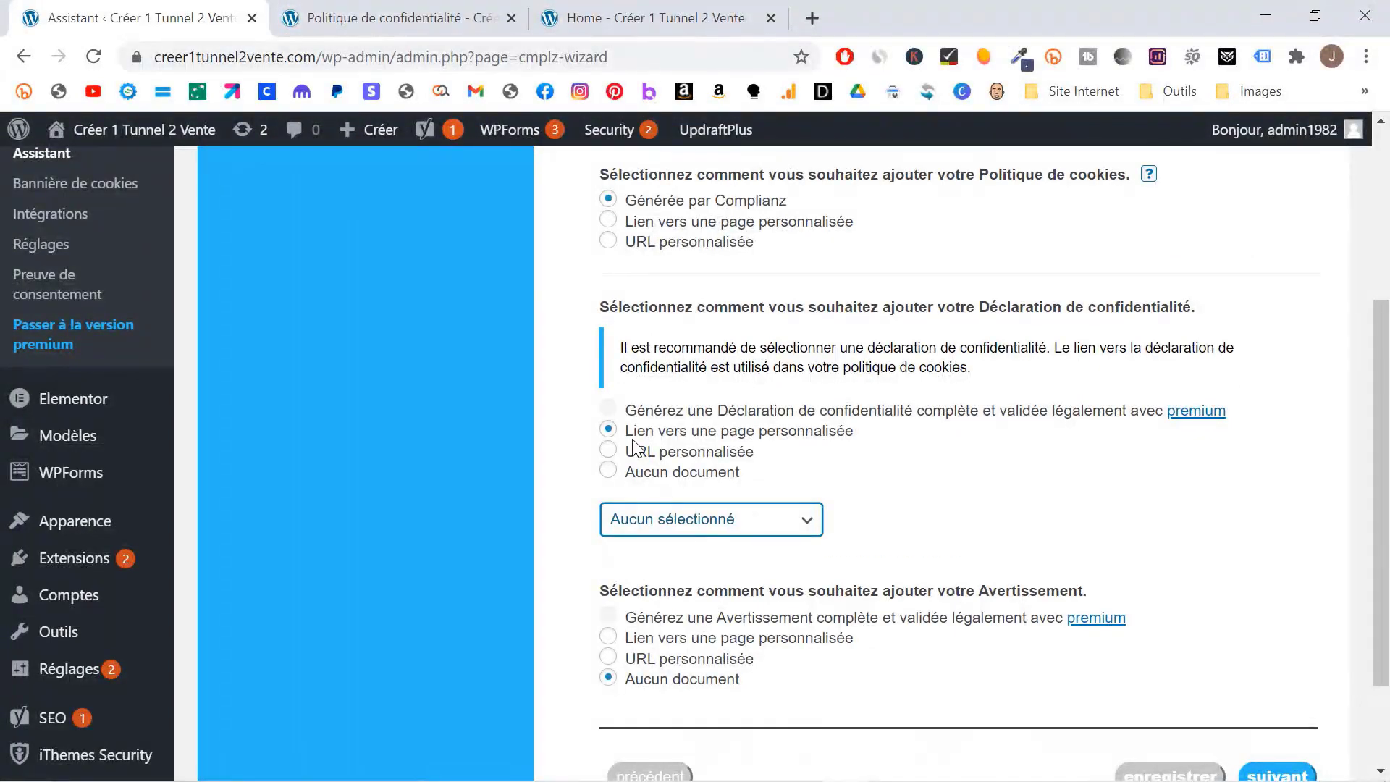
{"action": "left_click", "coordinate": [727, 526]}
{"action": "left_click", "coordinate": [789, 526]}
{"action": "left_click", "coordinate": [796, 527]}
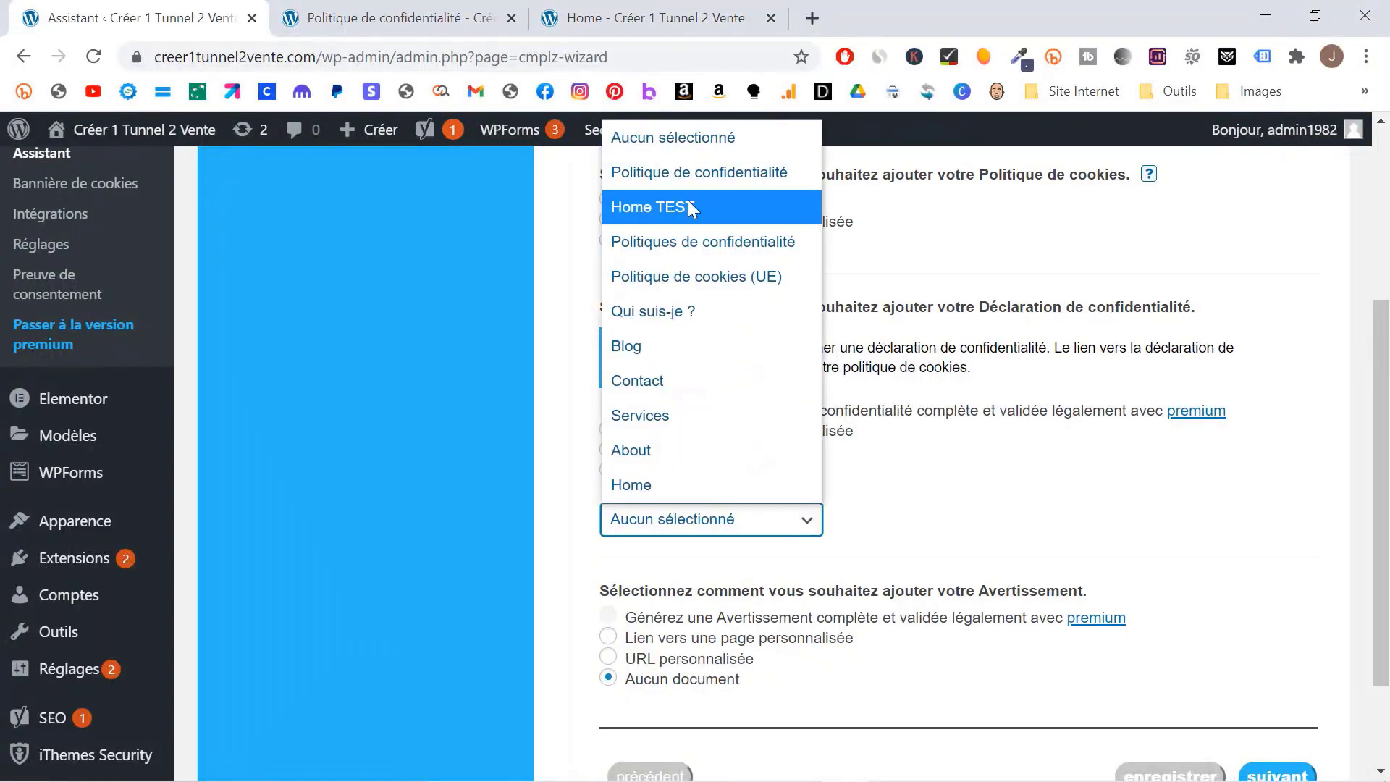
{"action": "left_click", "coordinate": [687, 172]}
{"action": "scroll", "coordinate": [769, 512], "scroll_direction": "down", "scroll_amount": 1}
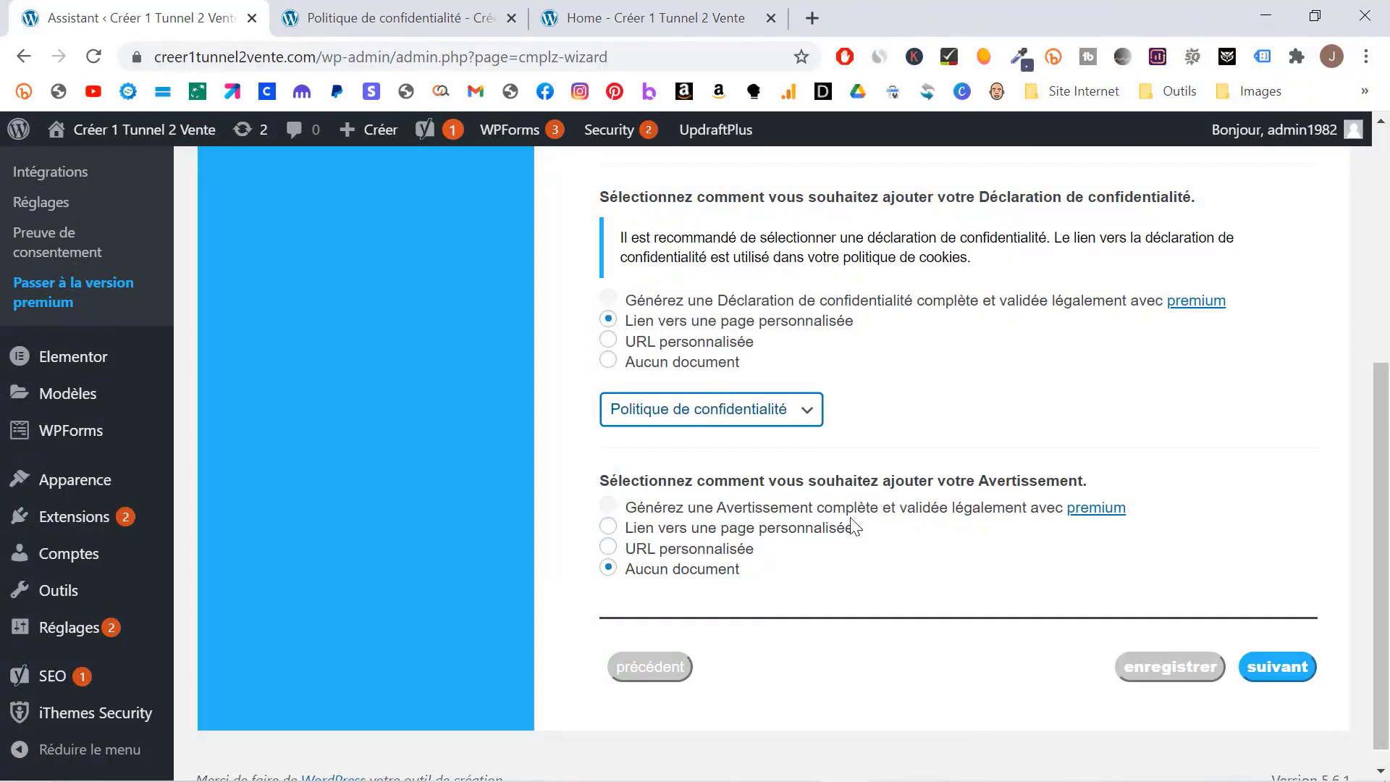
{"action": "left_click", "coordinate": [1263, 659]}
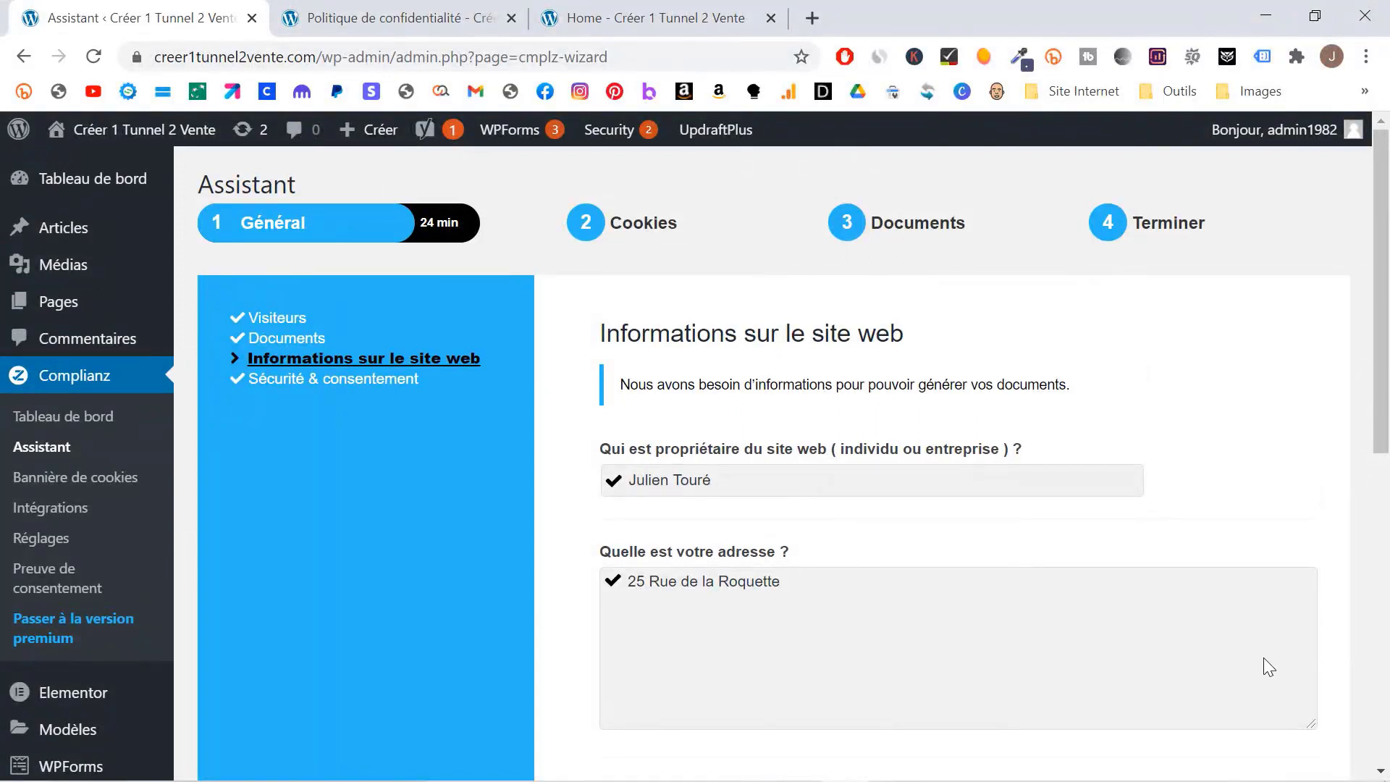
Step: Accept the existing answers on the "Informations sur le site web" and "Sécurité & consentement" pages of the assistant
{"action": "scroll", "coordinate": [1262, 657], "scroll_direction": "down", "scroll_amount": 10}
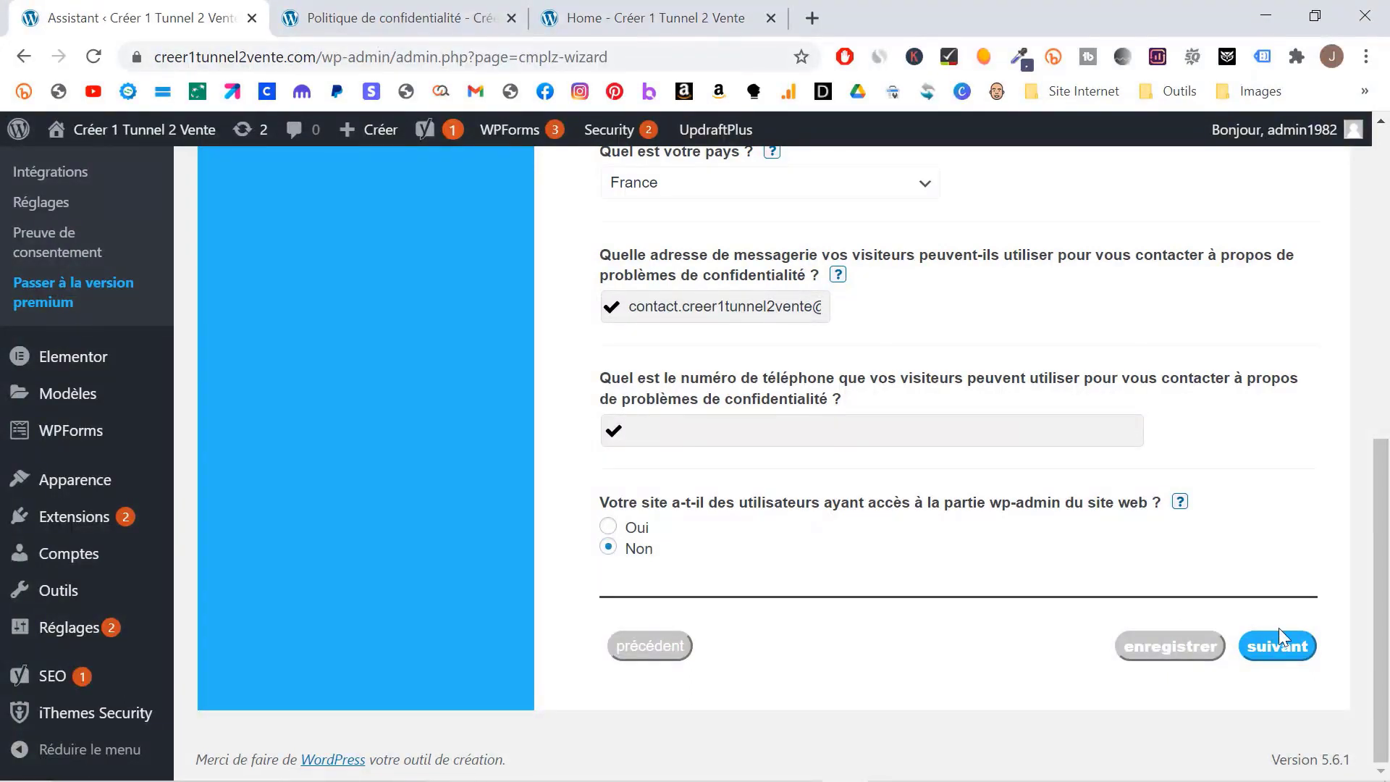
{"action": "left_click", "coordinate": [1291, 653]}
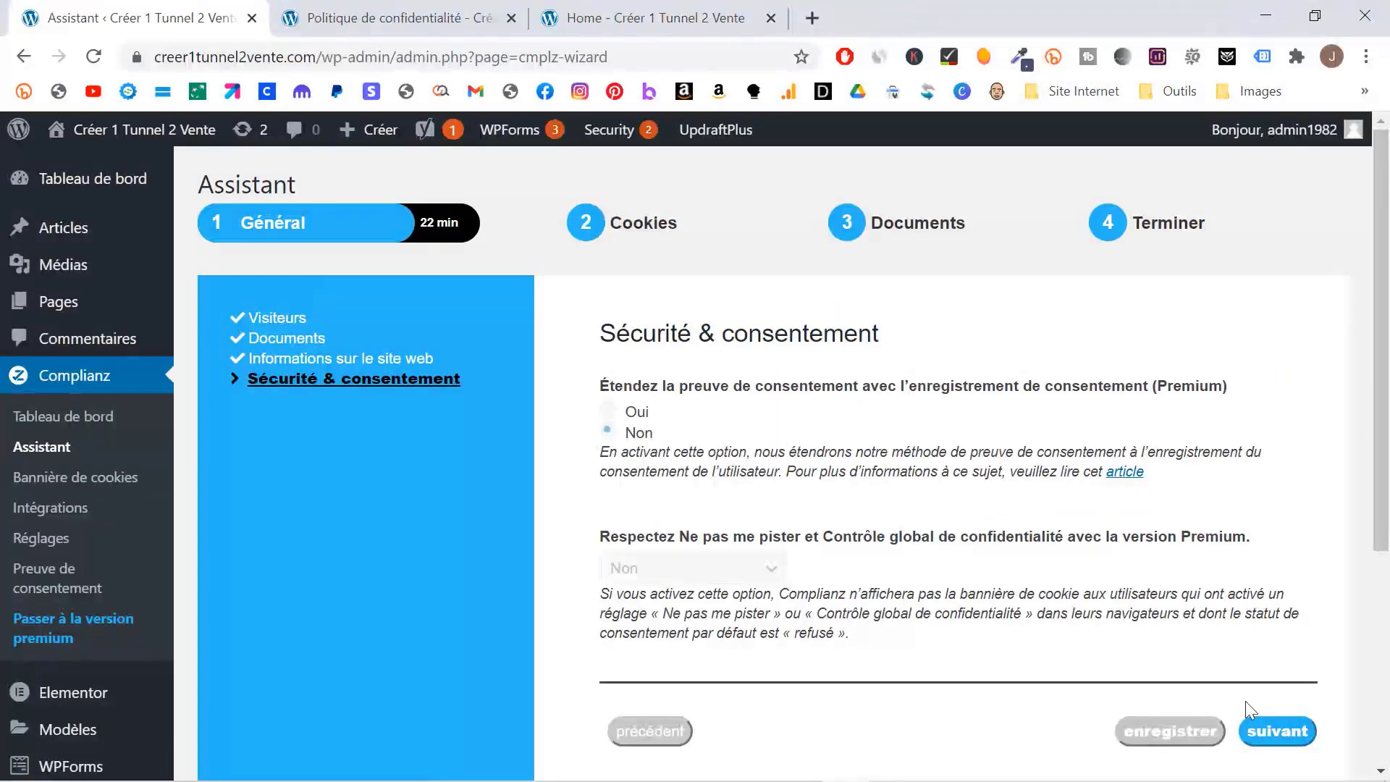
{"action": "left_click", "coordinate": [1279, 730]}
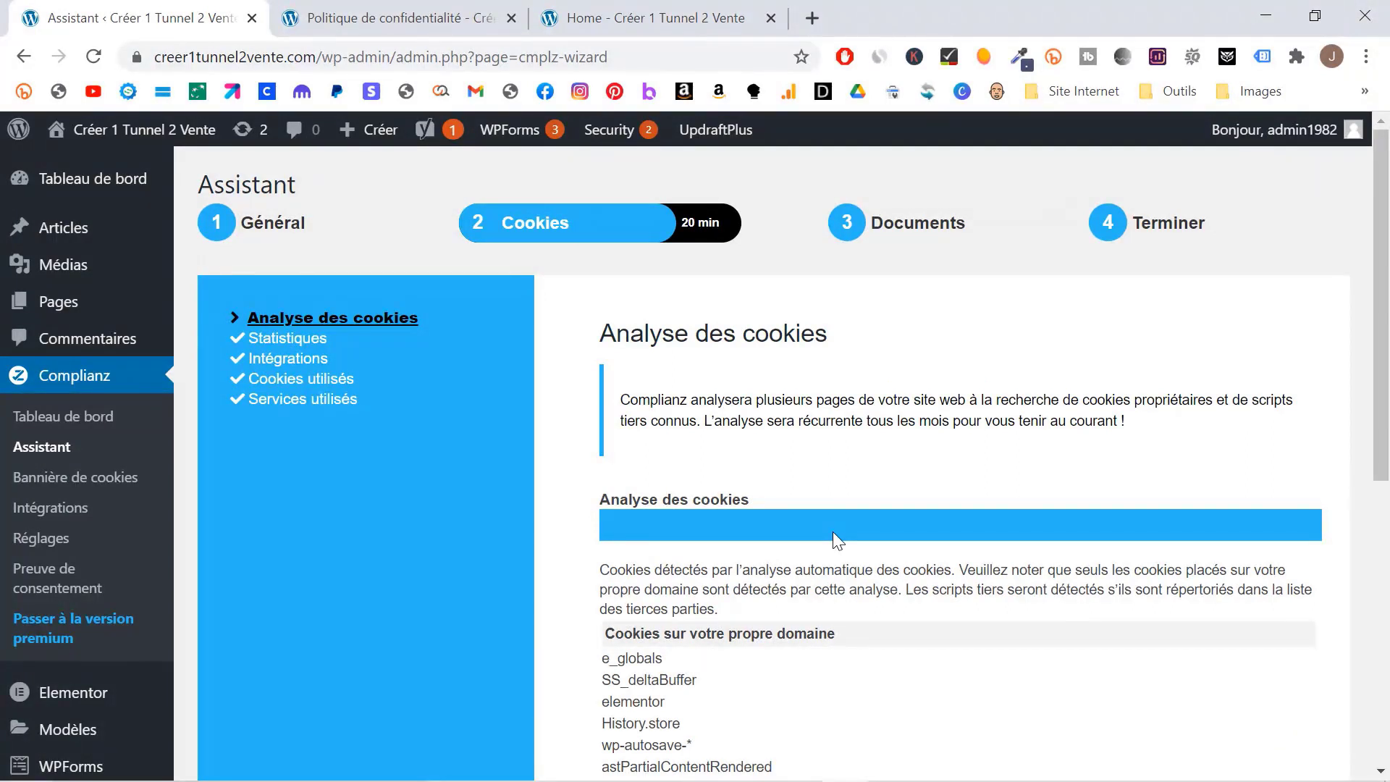
Step: Review the cookie analysis list and continue to the Statistiques page of the assistant
{"action": "scroll", "coordinate": [833, 531], "scroll_direction": "down", "scroll_amount": 4}
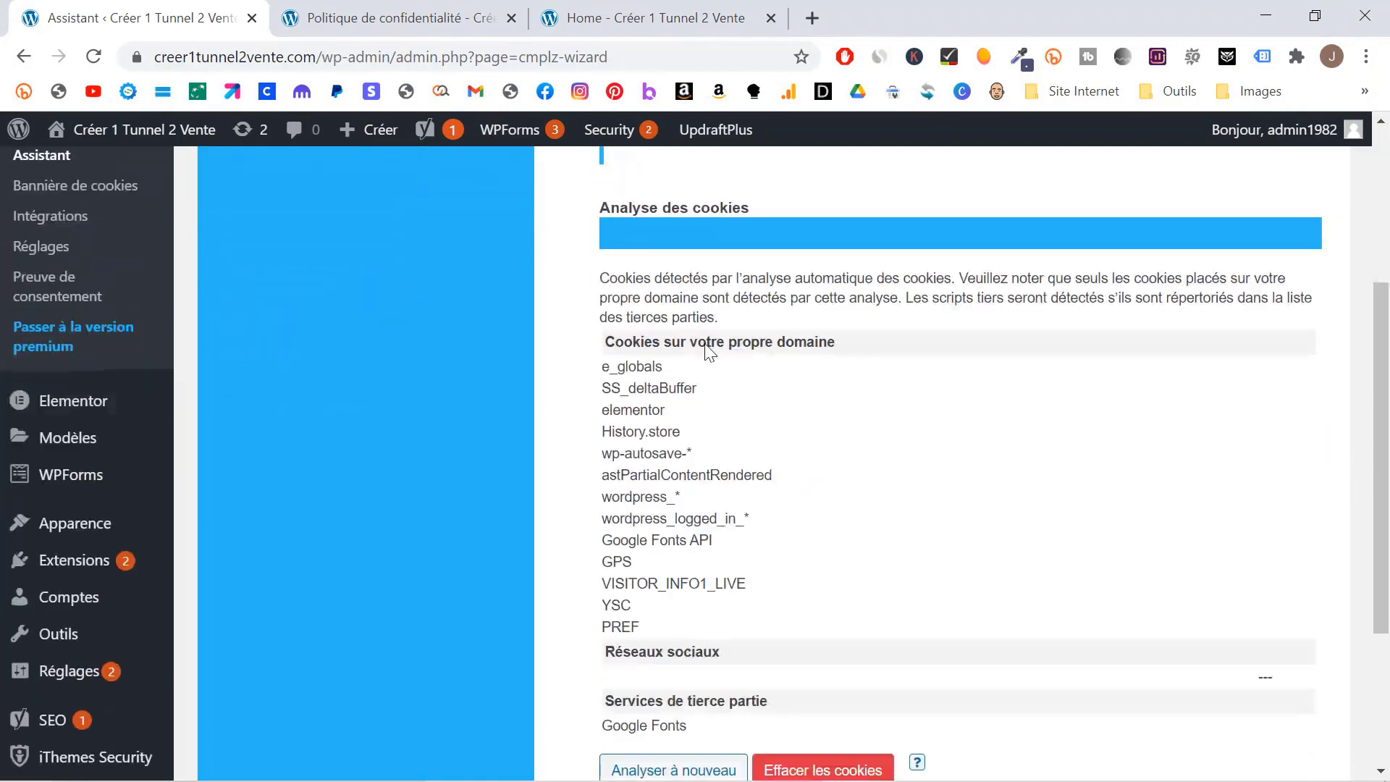
{"action": "scroll", "coordinate": [767, 628], "scroll_direction": "down", "scroll_amount": 3}
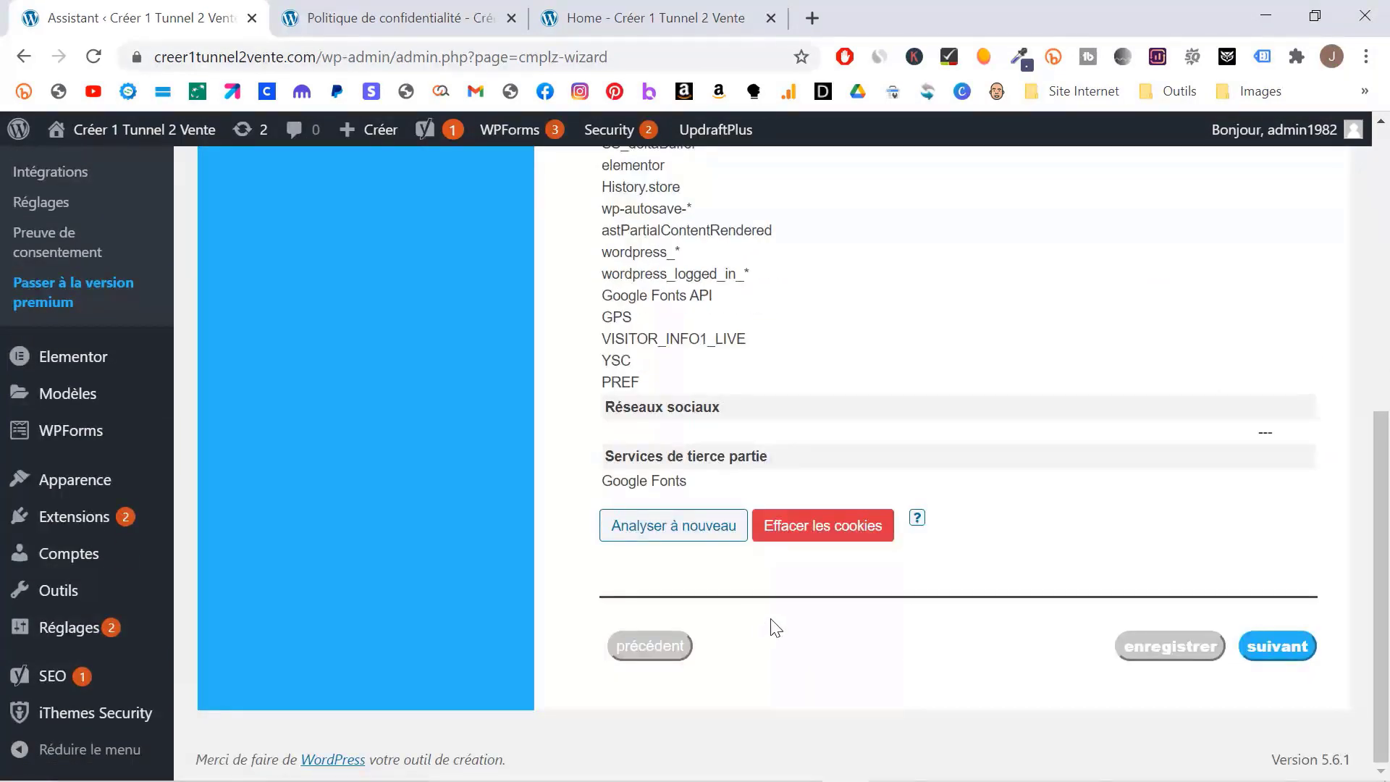
{"action": "left_click", "coordinate": [1288, 644]}
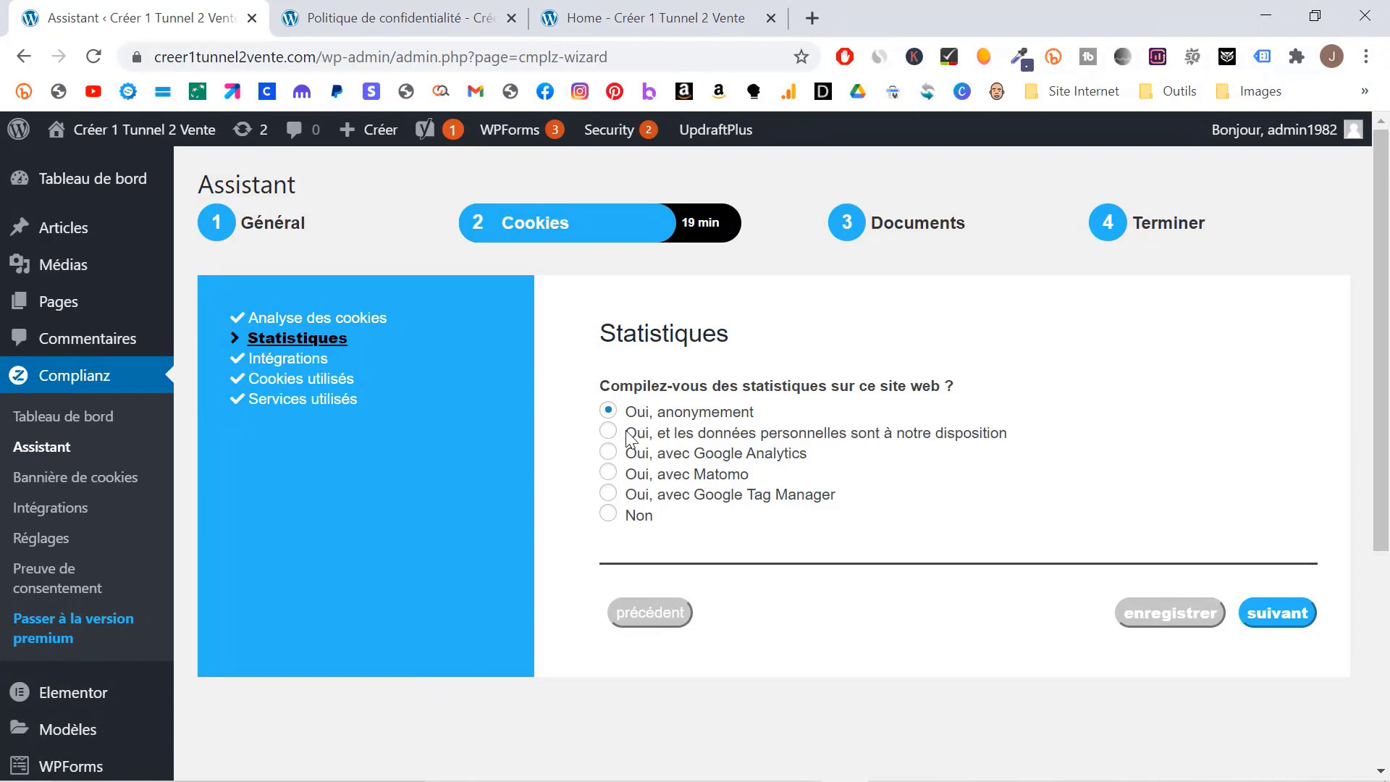
Step: Keep anonymous statistics on the Statistiques page, review the Intégrations answers and continue to Cookies utilisés
{"action": "left_click", "coordinate": [1279, 613]}
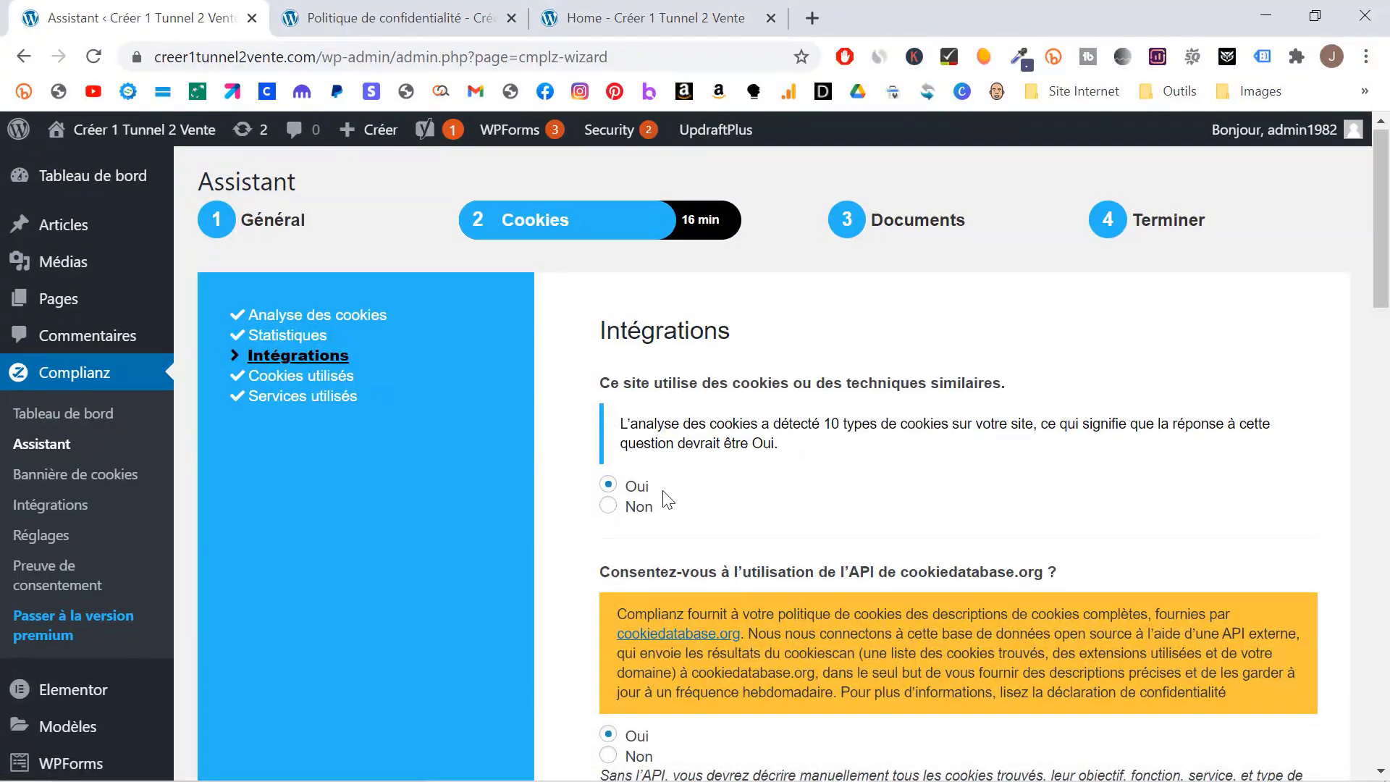
{"action": "scroll", "coordinate": [664, 498], "scroll_direction": "down", "scroll_amount": 3}
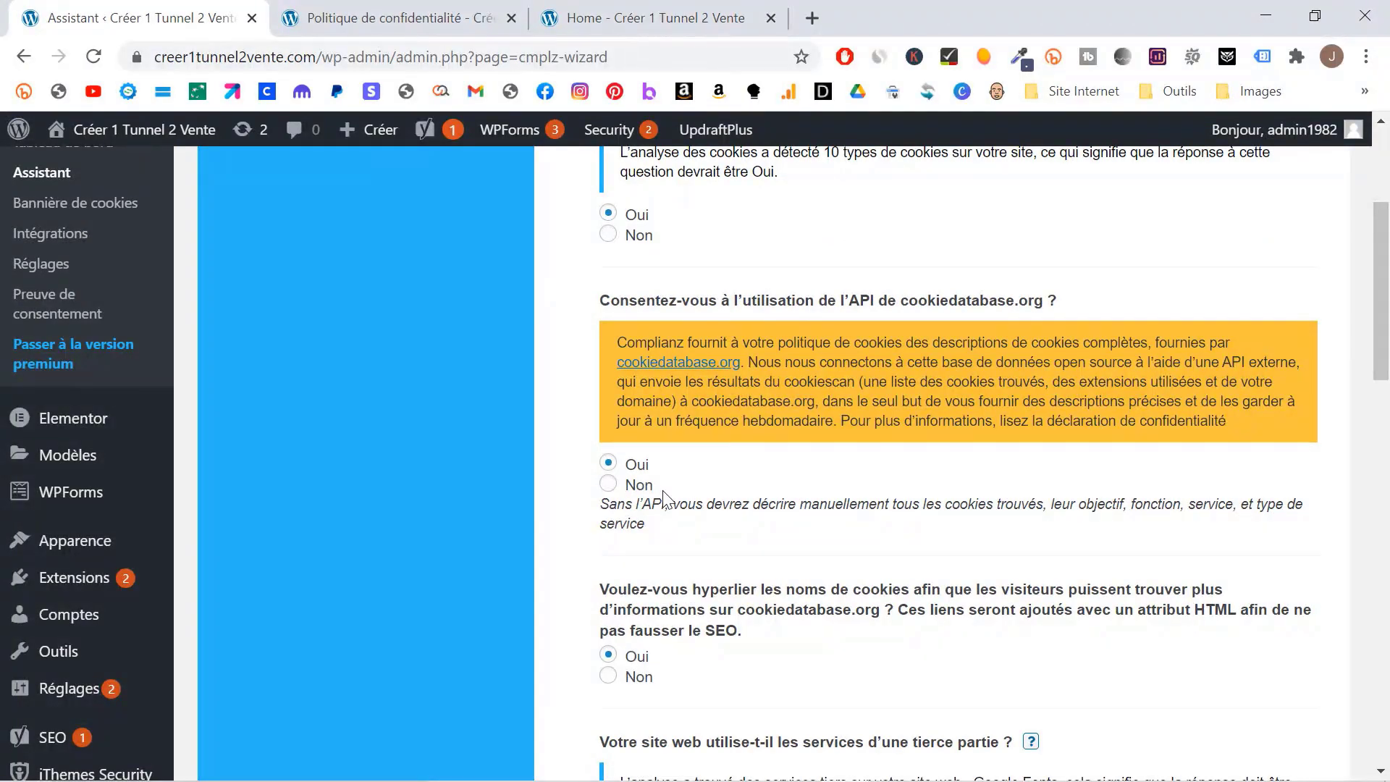
{"action": "scroll", "coordinate": [639, 490], "scroll_direction": "down", "scroll_amount": 5}
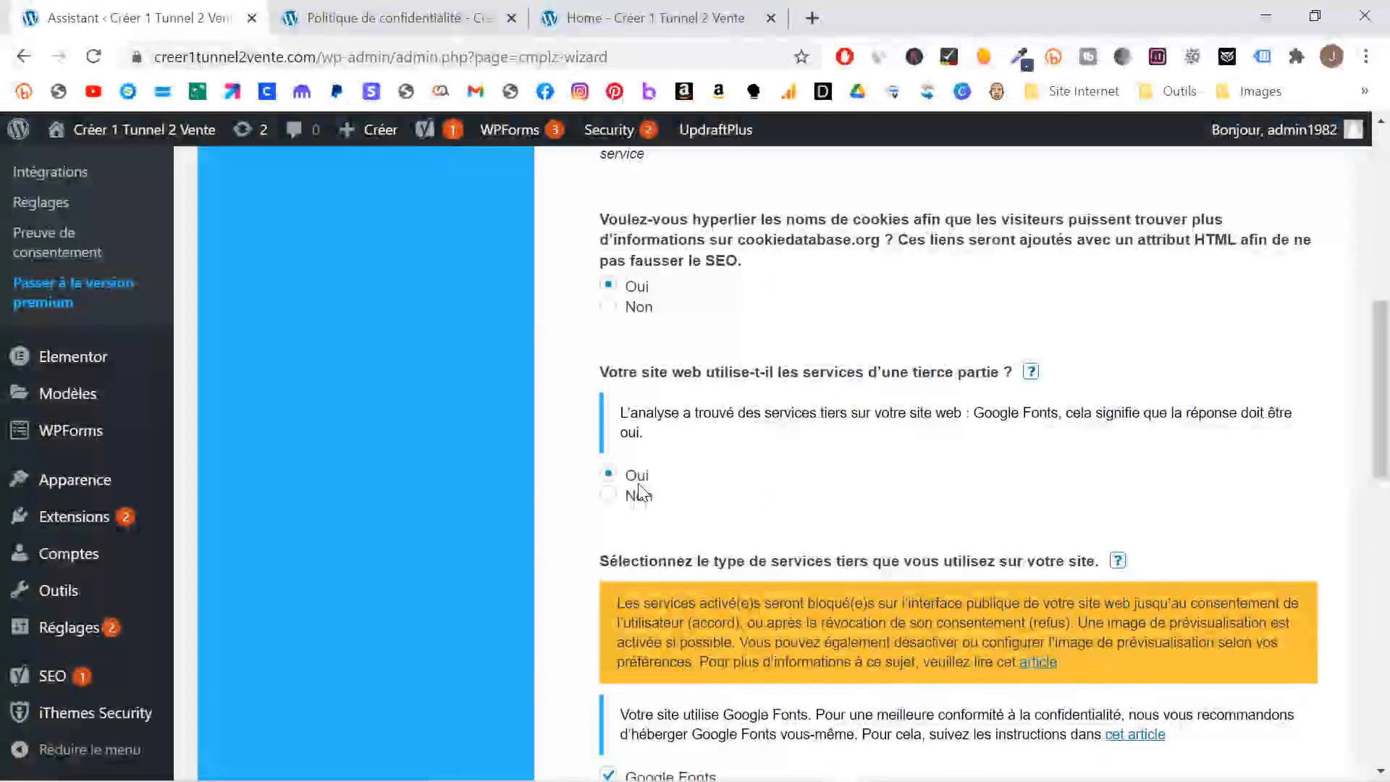
{"action": "scroll", "coordinate": [639, 492], "scroll_direction": "down", "scroll_amount": 5}
{"action": "scroll", "coordinate": [639, 490], "scroll_direction": "down", "scroll_amount": 7}
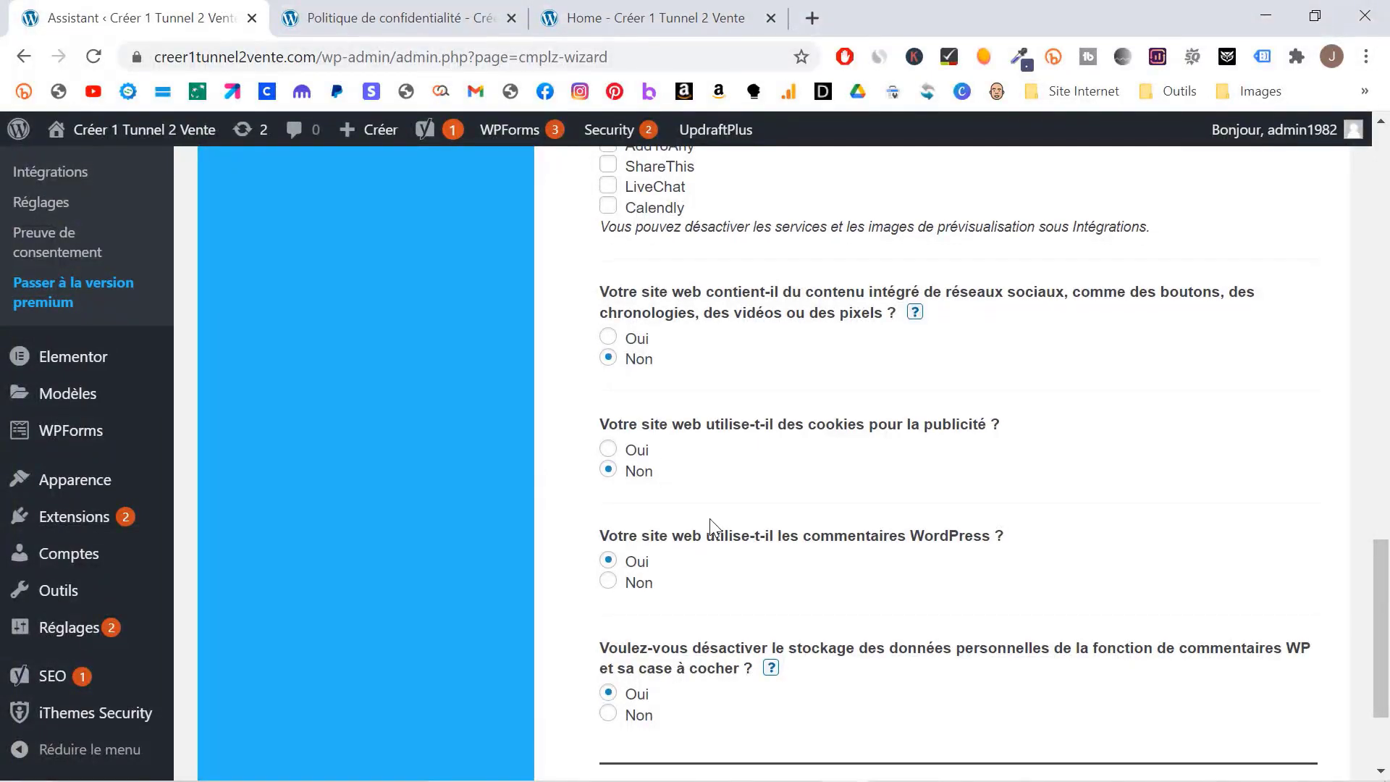
{"action": "scroll", "coordinate": [709, 518], "scroll_direction": "down", "scroll_amount": 2}
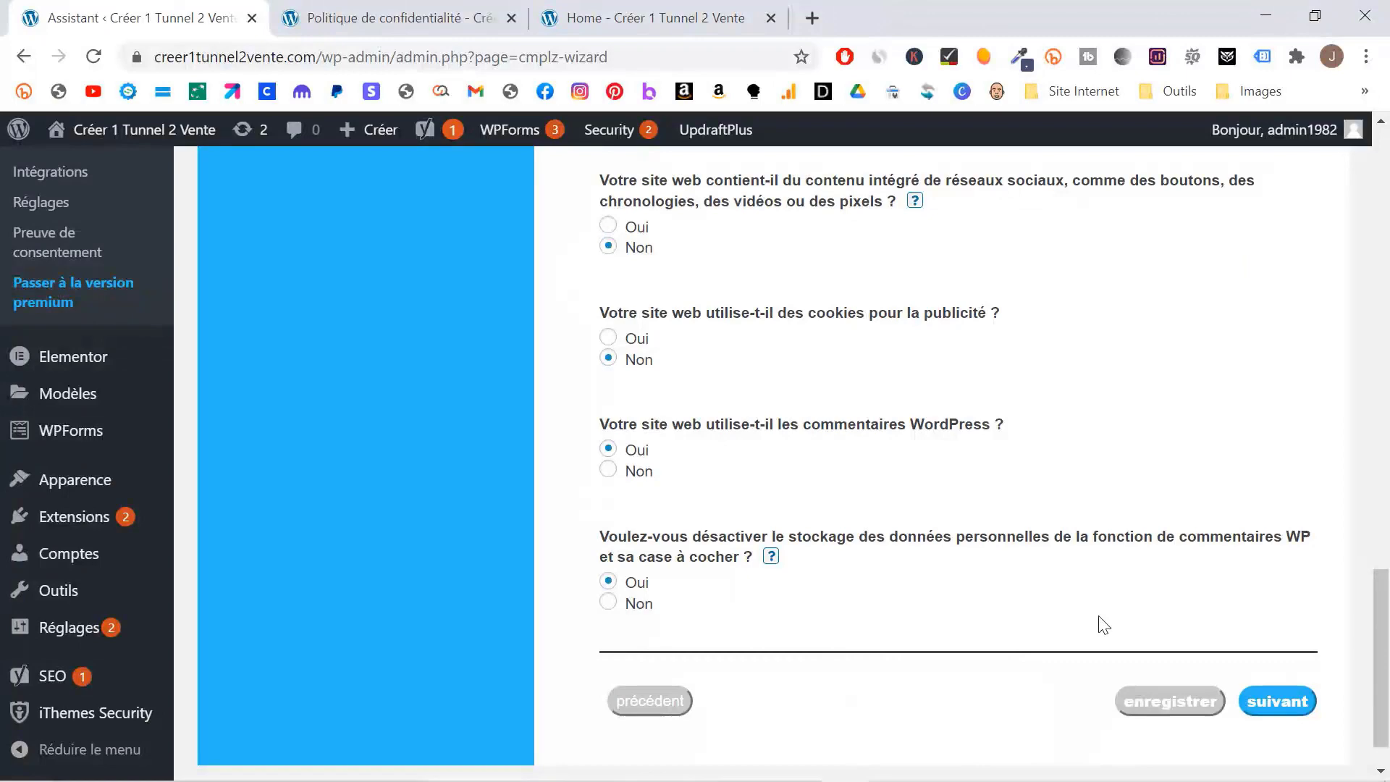
{"action": "left_click", "coordinate": [1265, 700]}
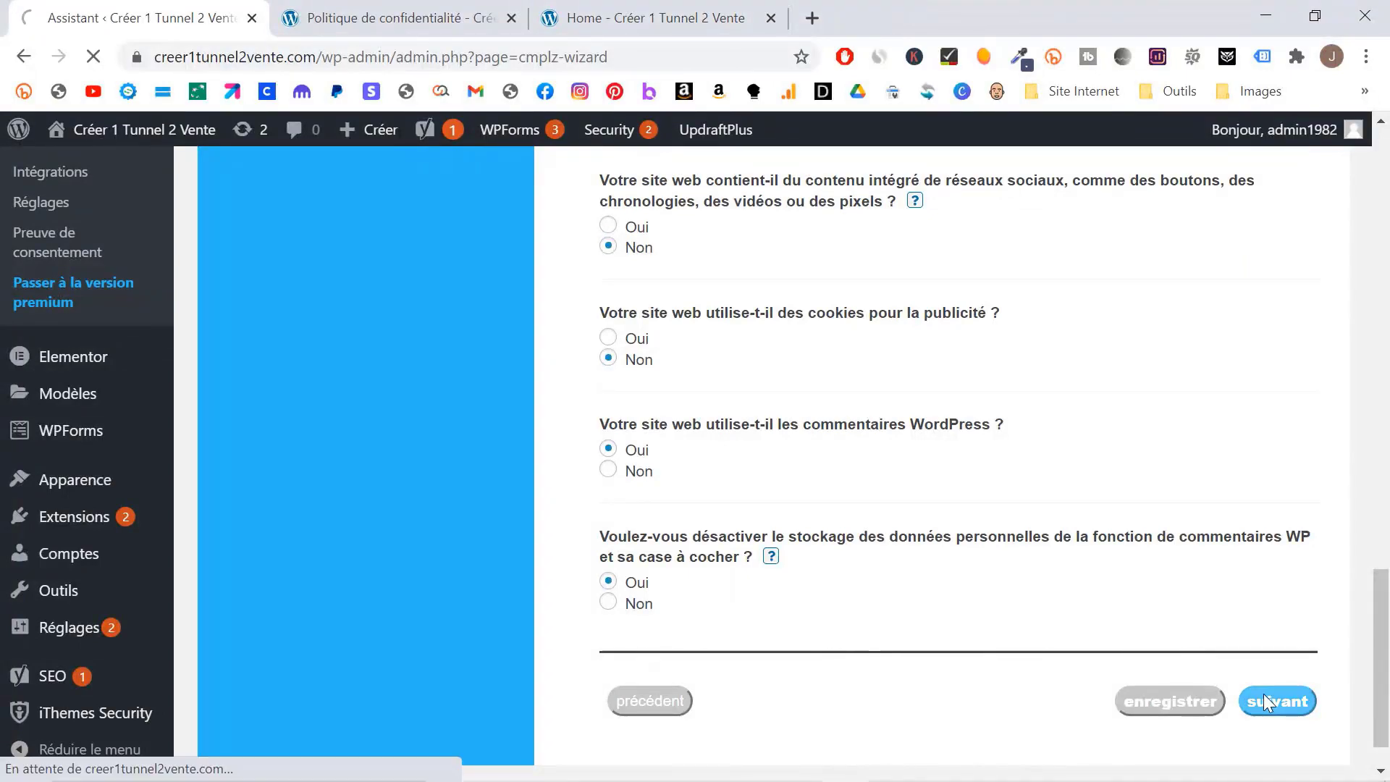
Step: Review the Cookies utilisés and Services utilisés lists and continue to the Documents stage of the assistant
{"action": "scroll", "coordinate": [1155, 615], "scroll_direction": "down", "scroll_amount": 4}
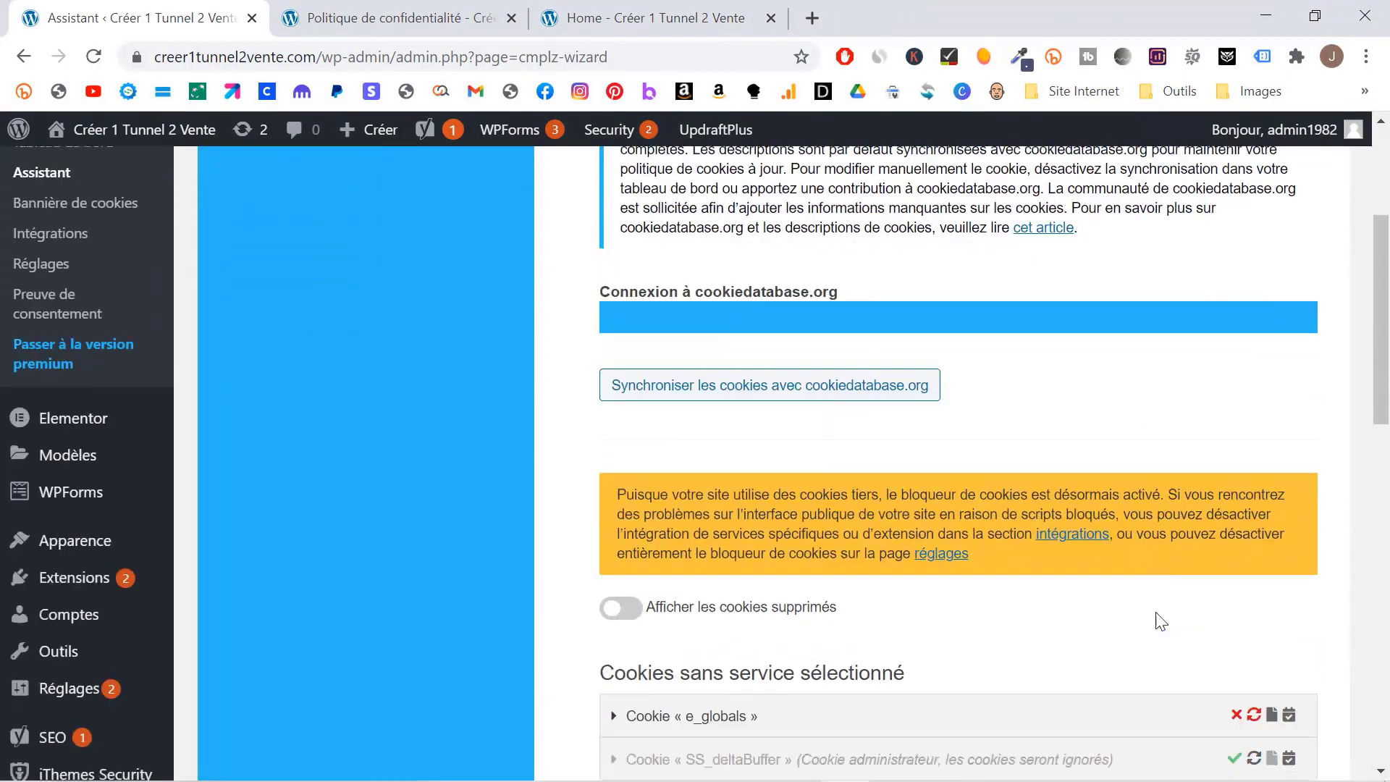
{"action": "scroll", "coordinate": [1155, 621], "scroll_direction": "down", "scroll_amount": 11}
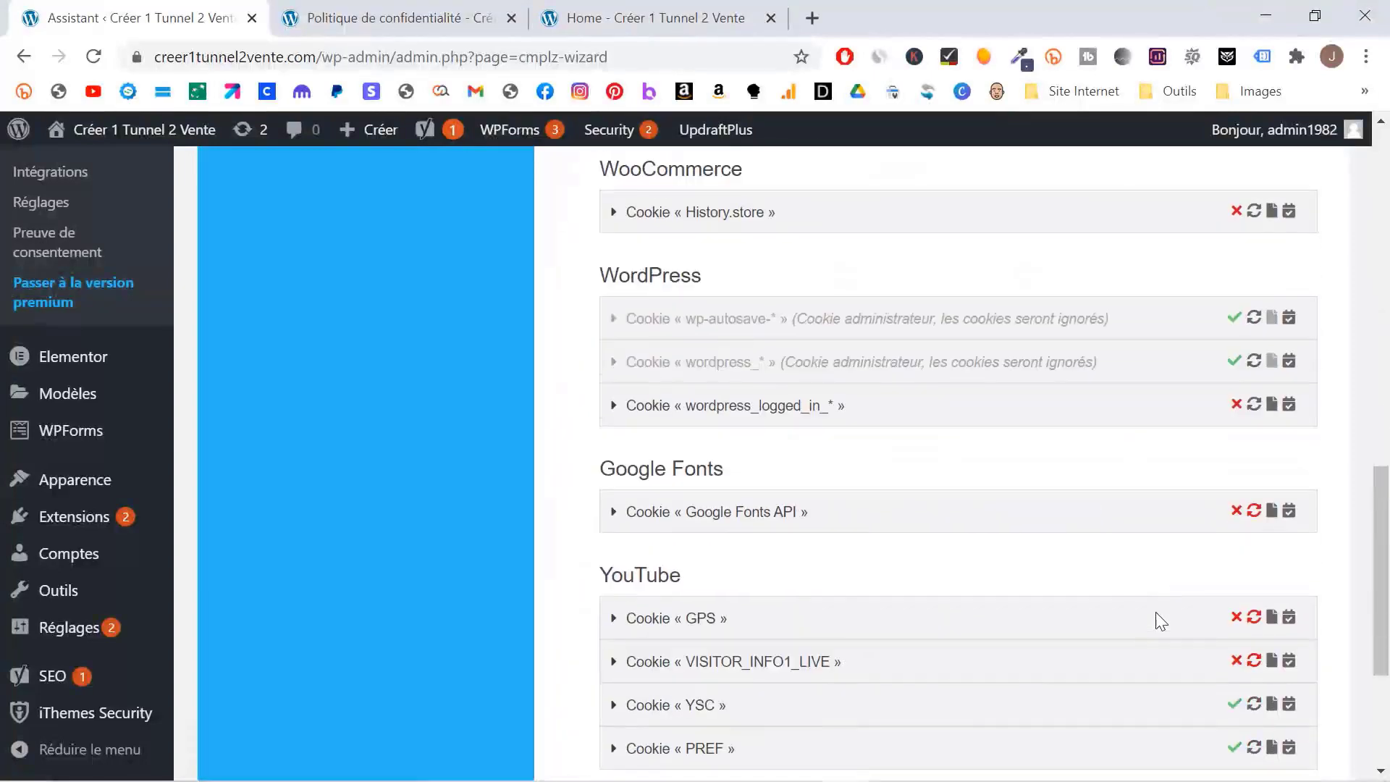
{"action": "scroll", "coordinate": [1155, 619], "scroll_direction": "down", "scroll_amount": 4}
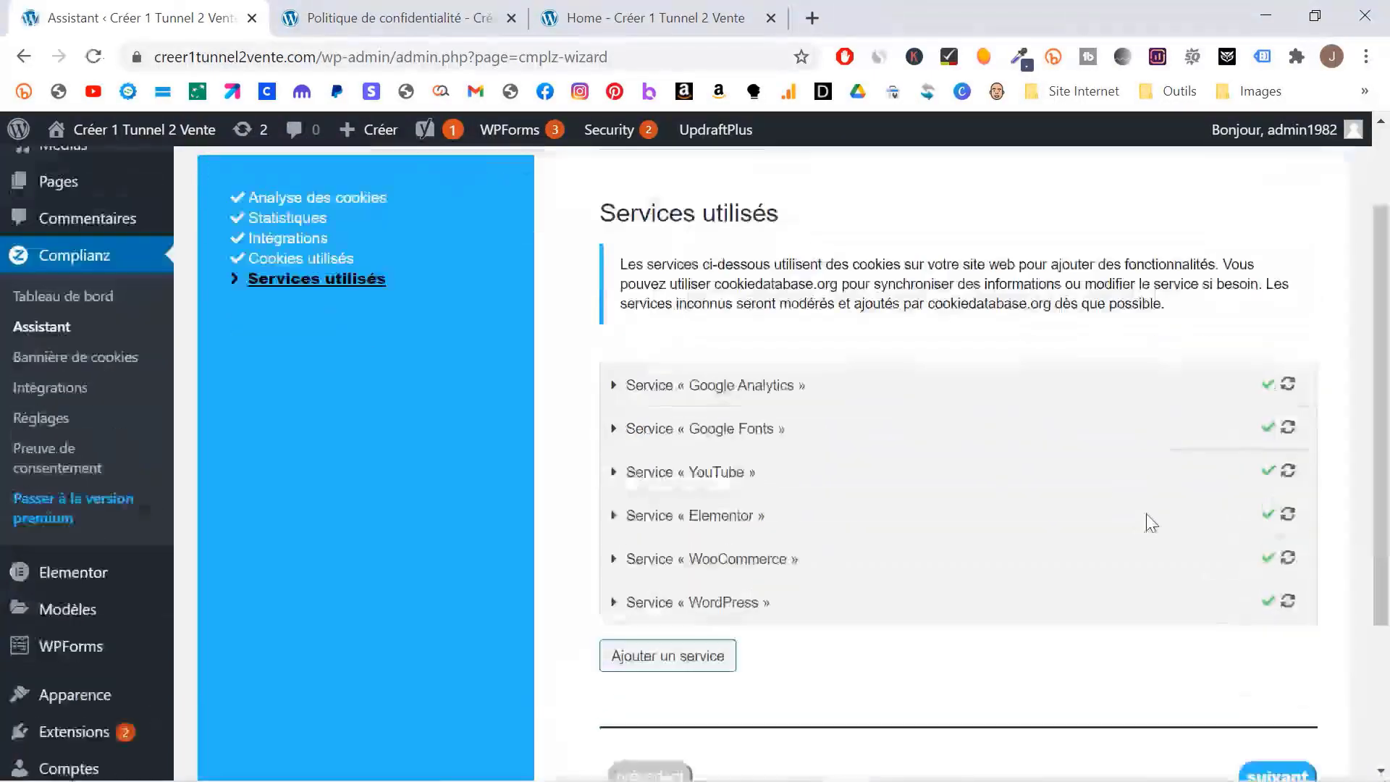
{"action": "scroll", "coordinate": [1145, 514], "scroll_direction": "down", "scroll_amount": 5}
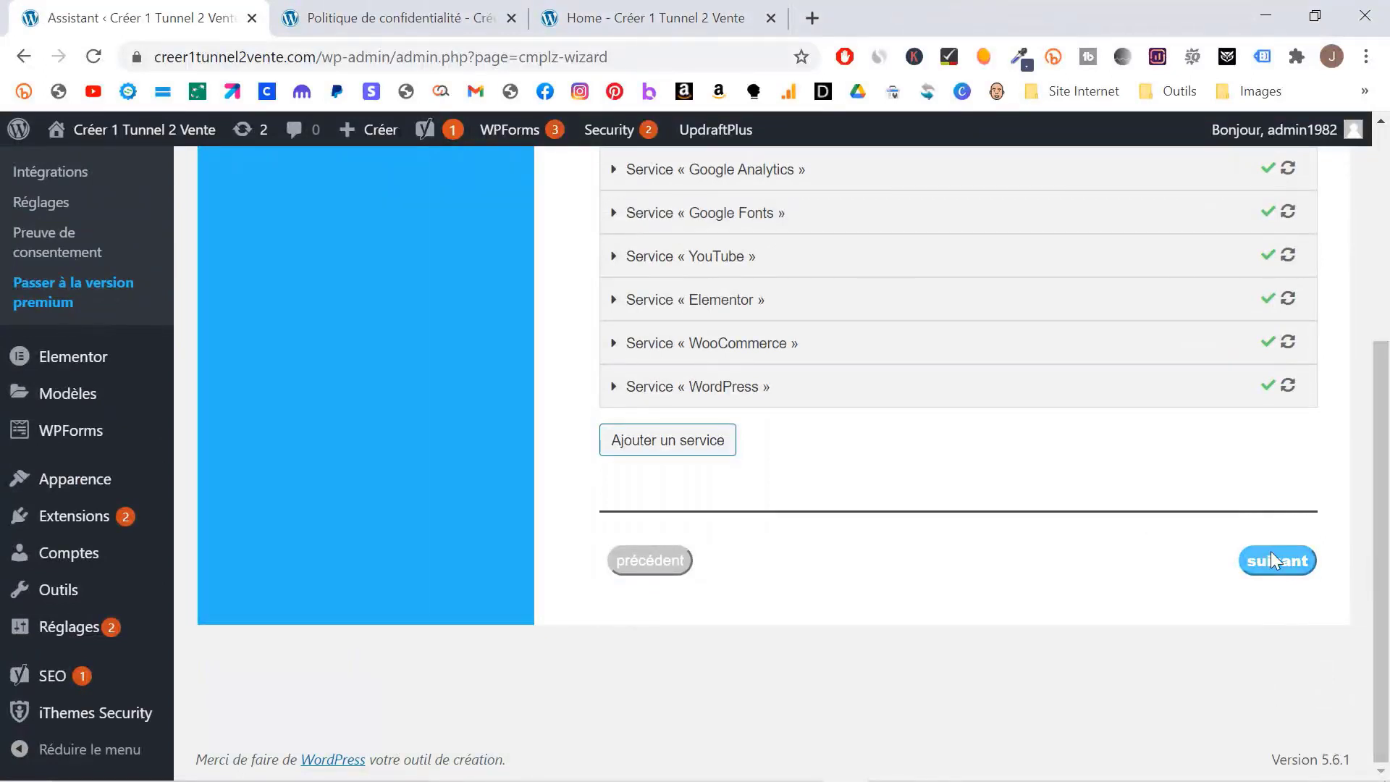
{"action": "left_click", "coordinate": [1271, 557]}
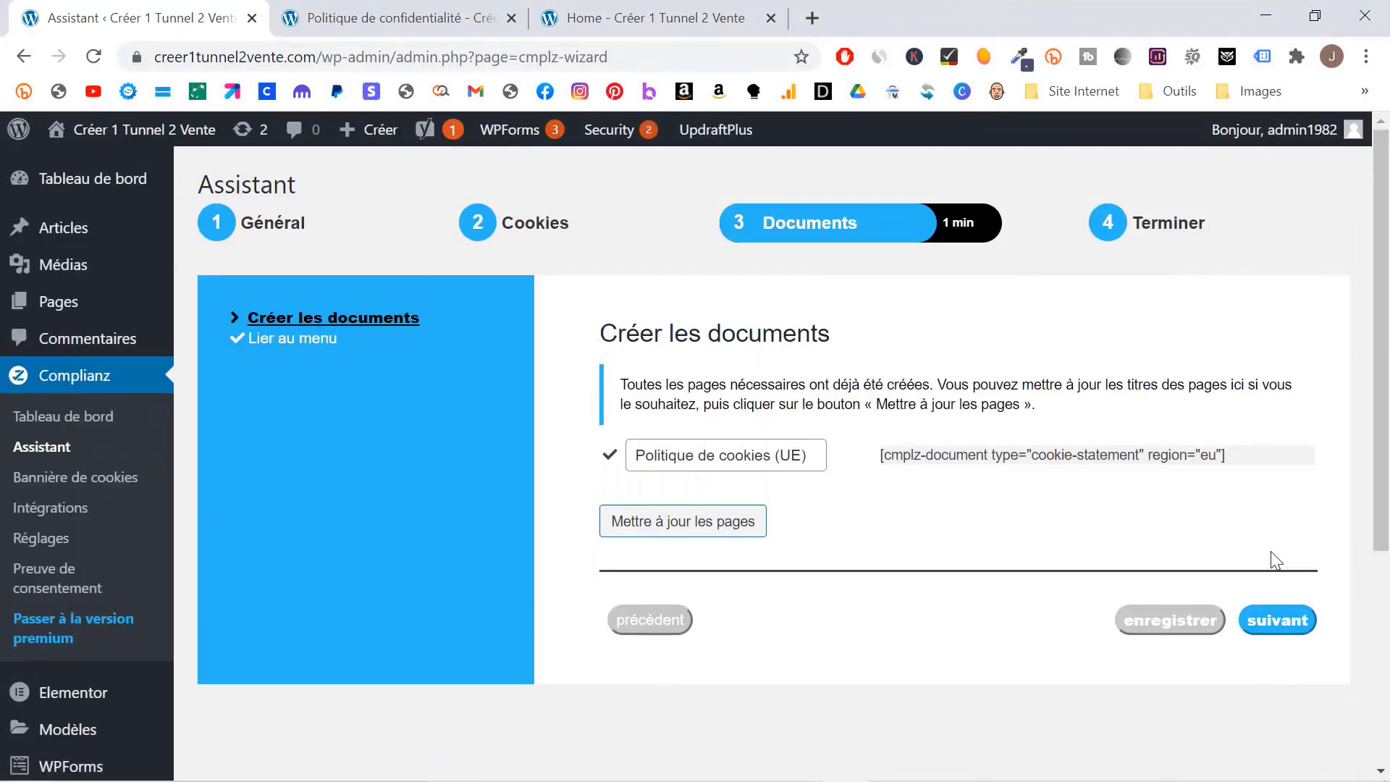
Step: Accept the Politique de cookies (UE) page and its "menu secondaire" assignment, and finish the assistant to reach the cookie banner settings
{"action": "left_click", "coordinate": [1280, 617]}
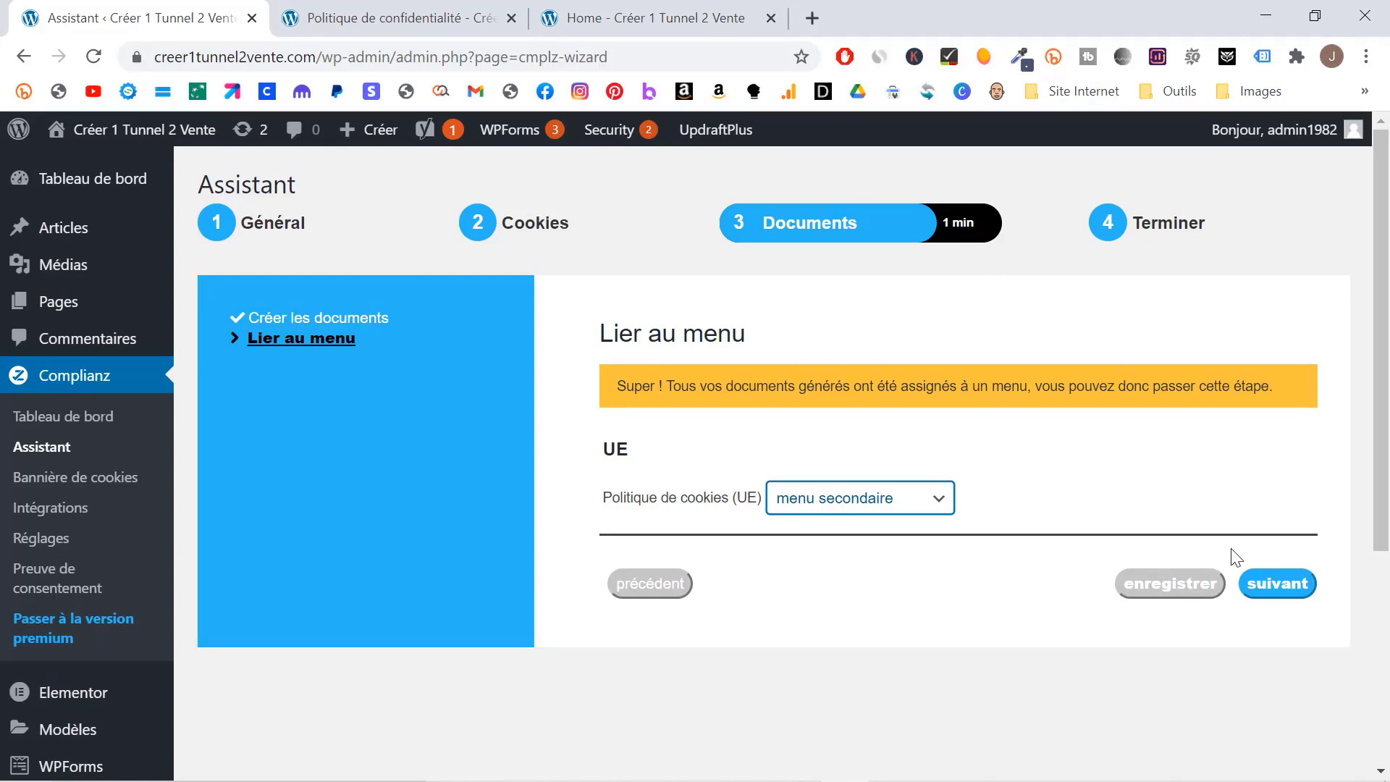
{"action": "left_click", "coordinate": [1276, 583]}
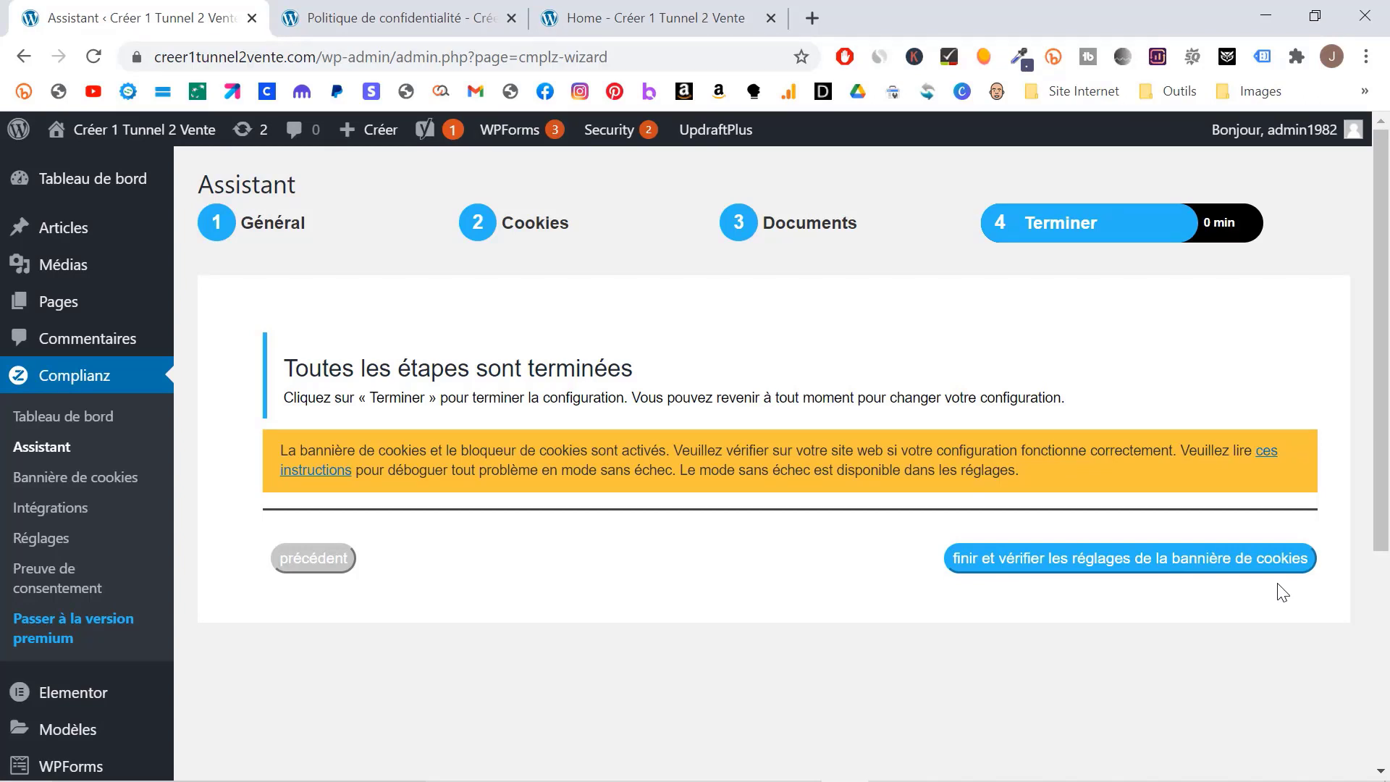
{"action": "left_click", "coordinate": [1222, 558]}
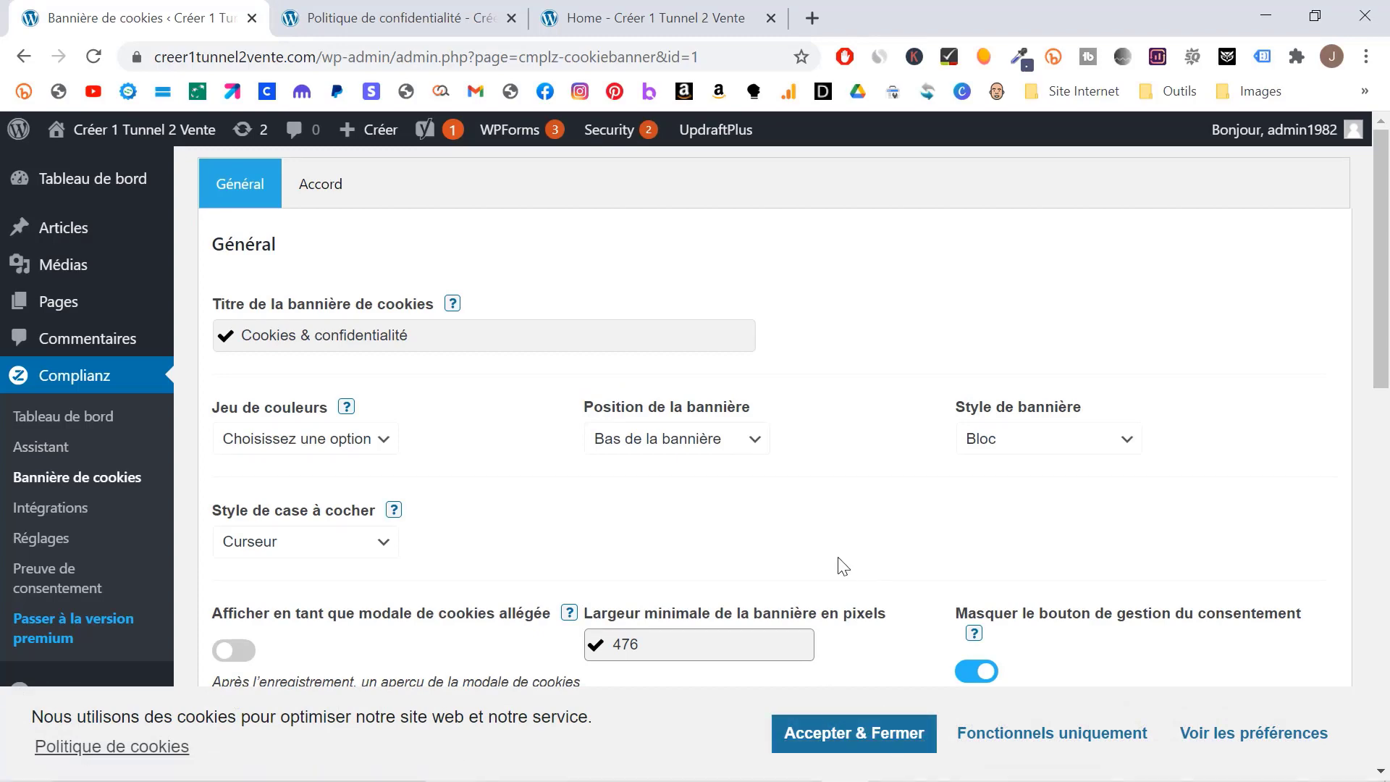
Step: Try the Centre position for the cookie banner and set it back to Bas de la bannière
{"action": "left_click", "coordinate": [715, 442]}
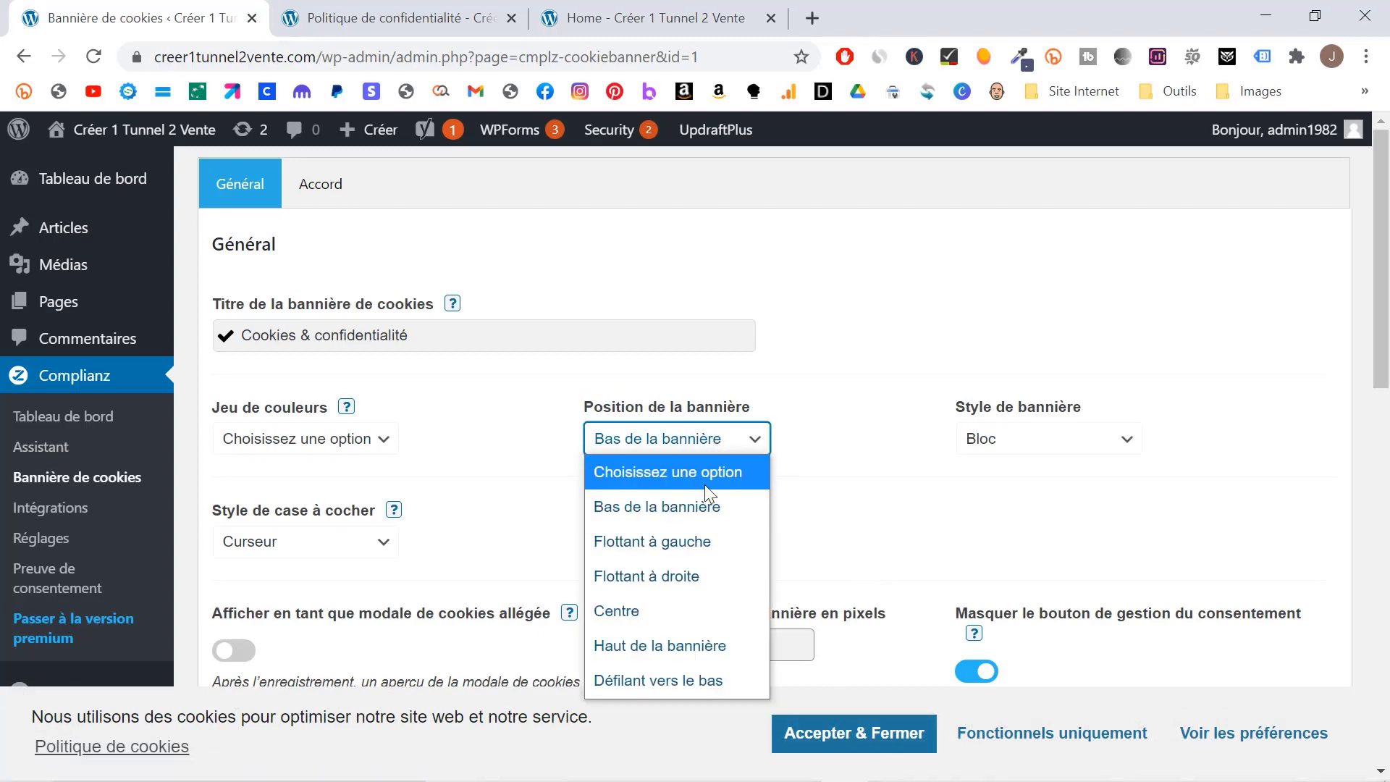
{"action": "left_click", "coordinate": [656, 610]}
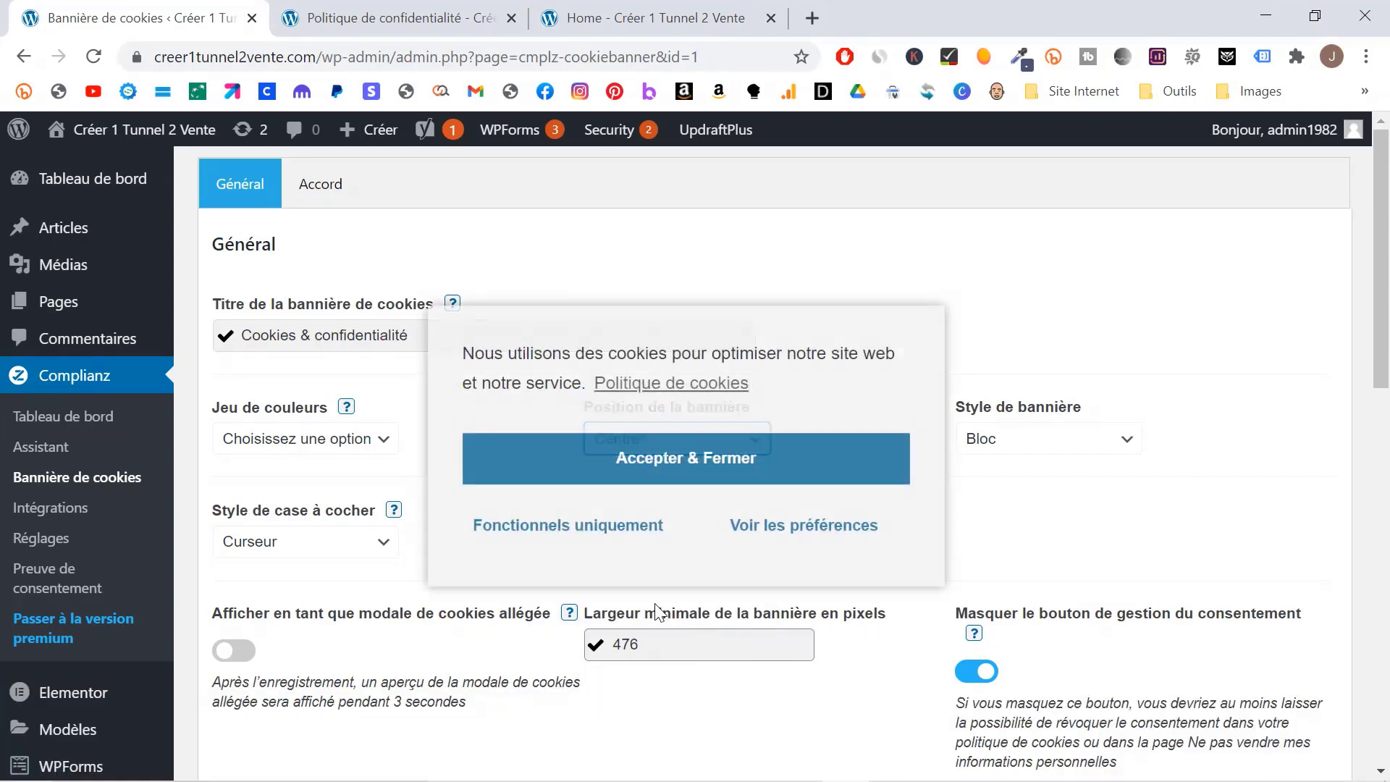
{"action": "scroll", "coordinate": [914, 416], "scroll_direction": "down", "scroll_amount": 3}
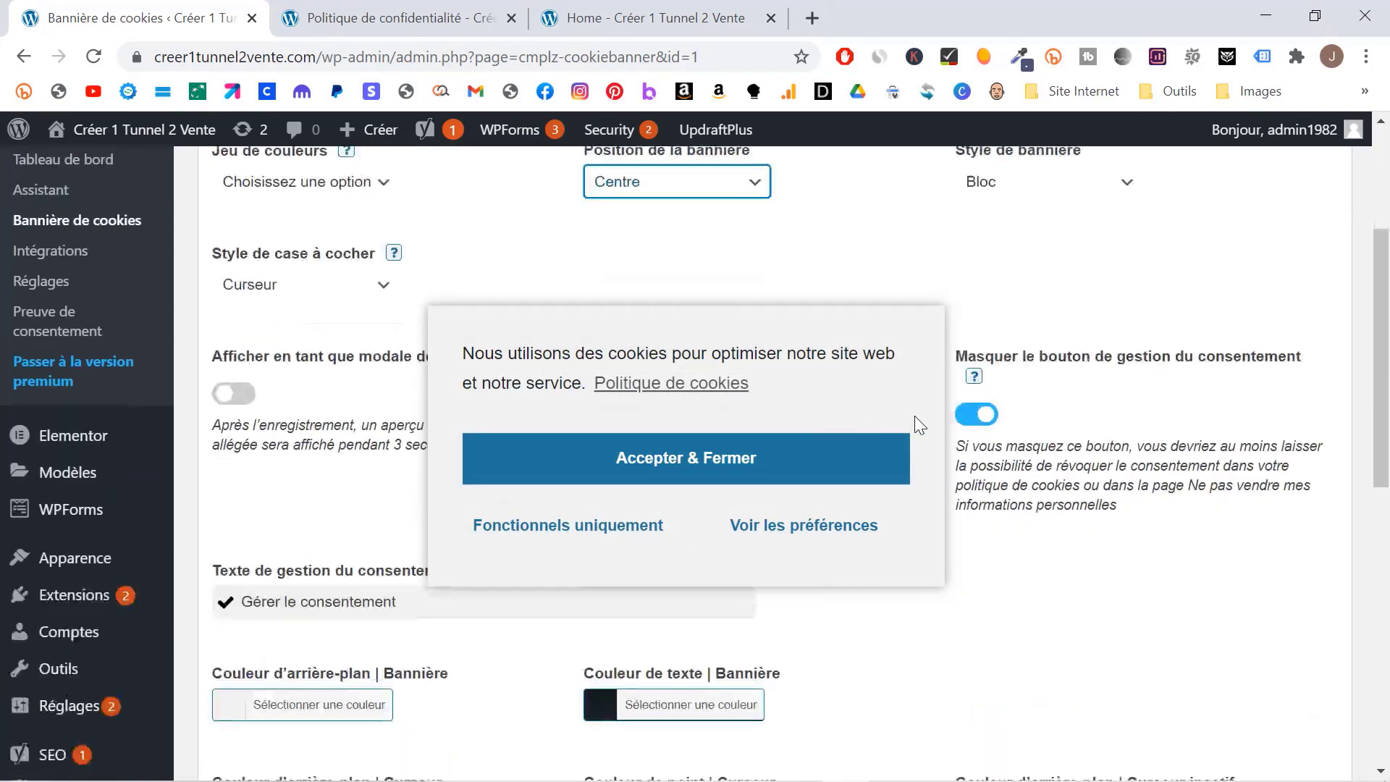
{"action": "left_click", "coordinate": [718, 217]}
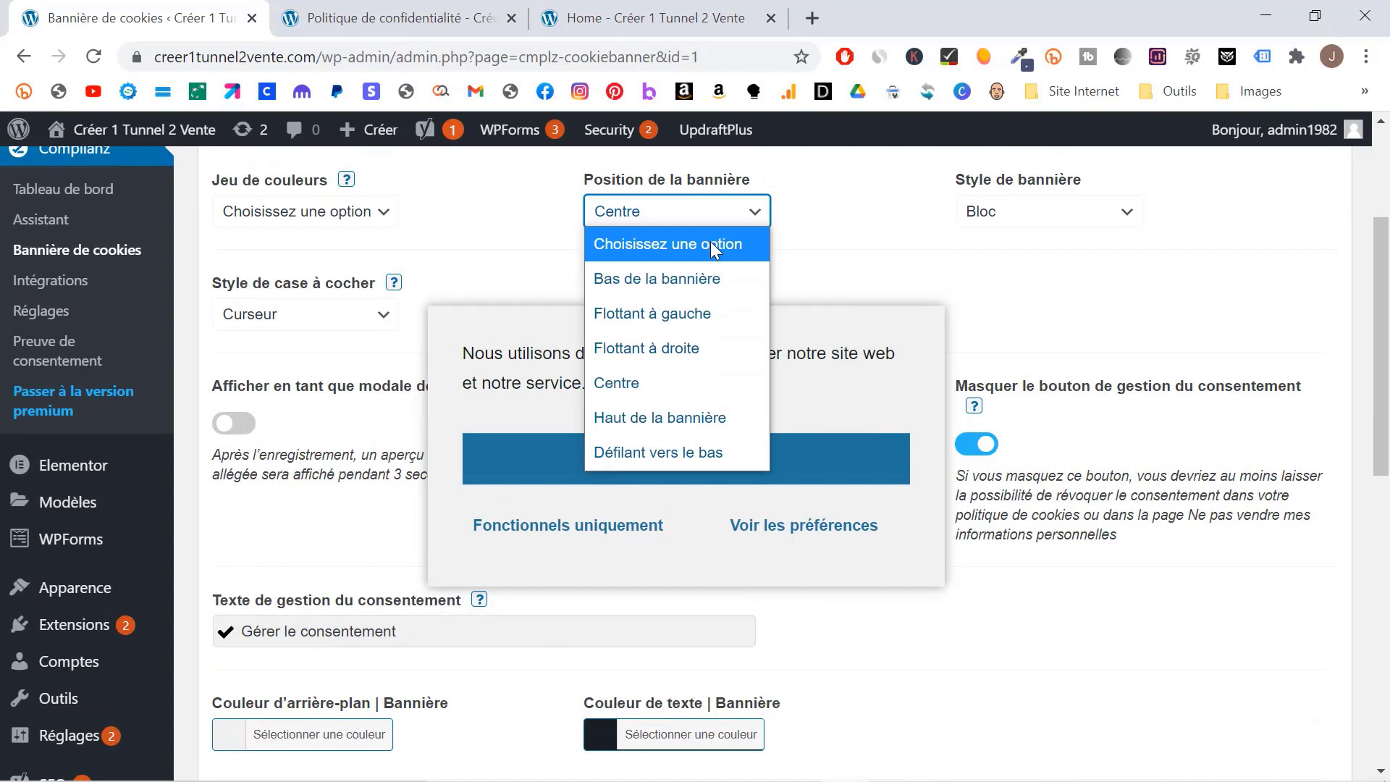
{"action": "left_click", "coordinate": [698, 280]}
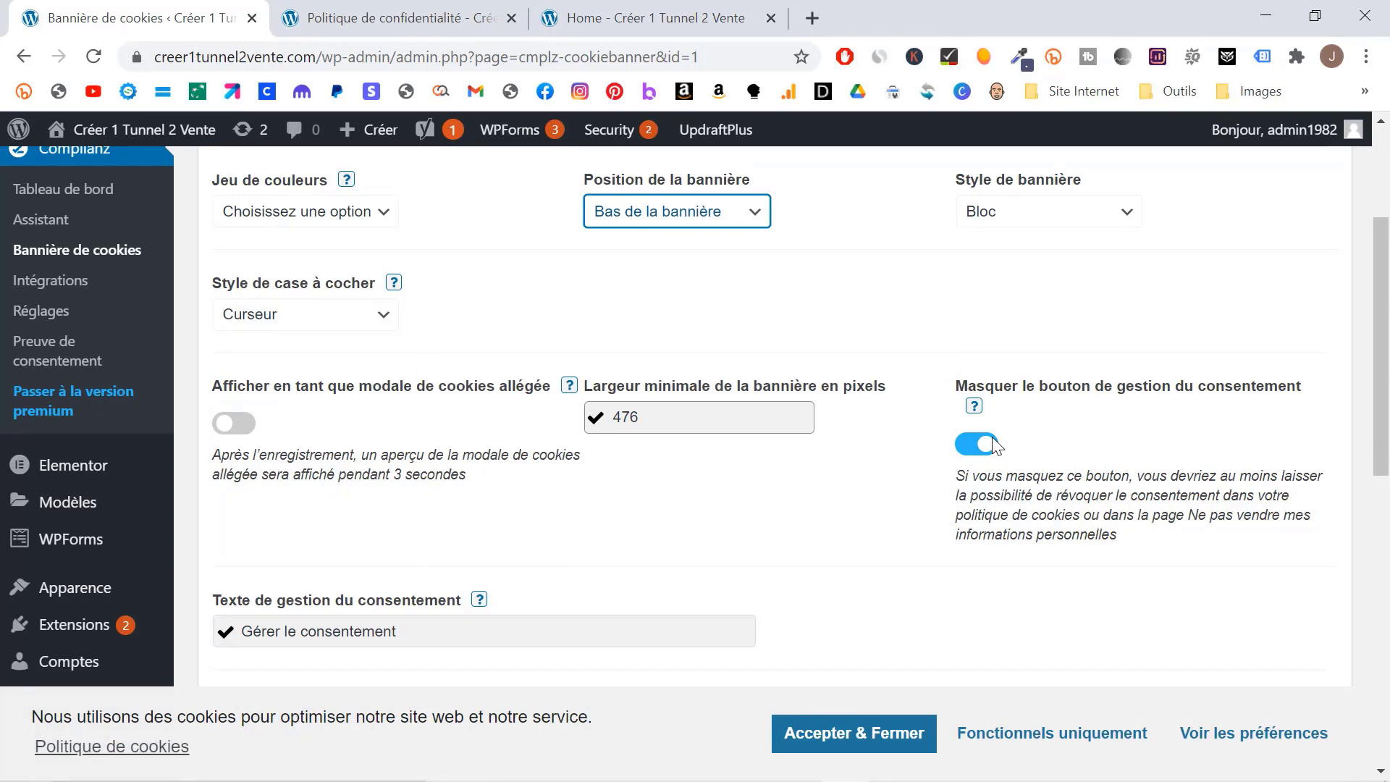
{"action": "scroll", "coordinate": [991, 436], "scroll_direction": "up", "scroll_amount": 3}
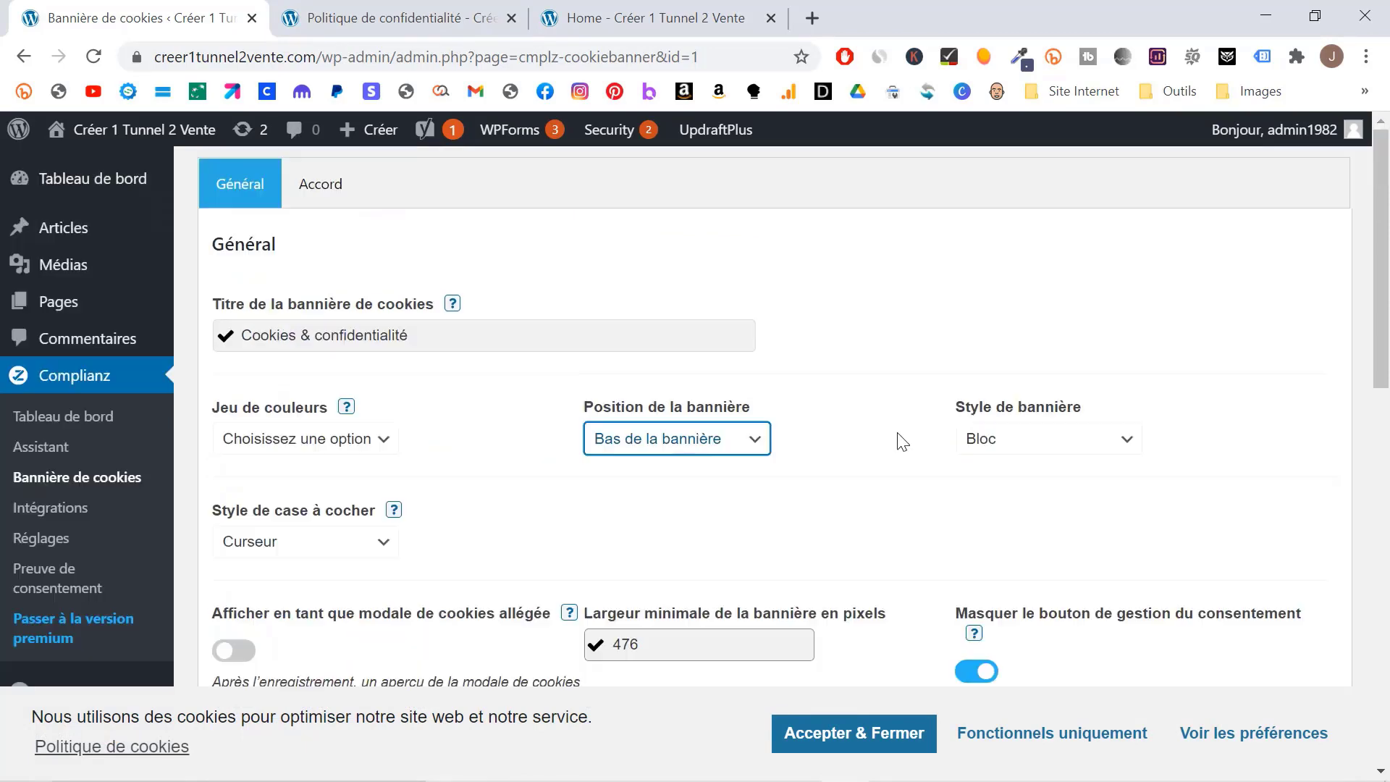
Step: Try the Minimalist, Complianz and Zip Recipes colour sets on the cookie banner
{"action": "left_click", "coordinate": [284, 436]}
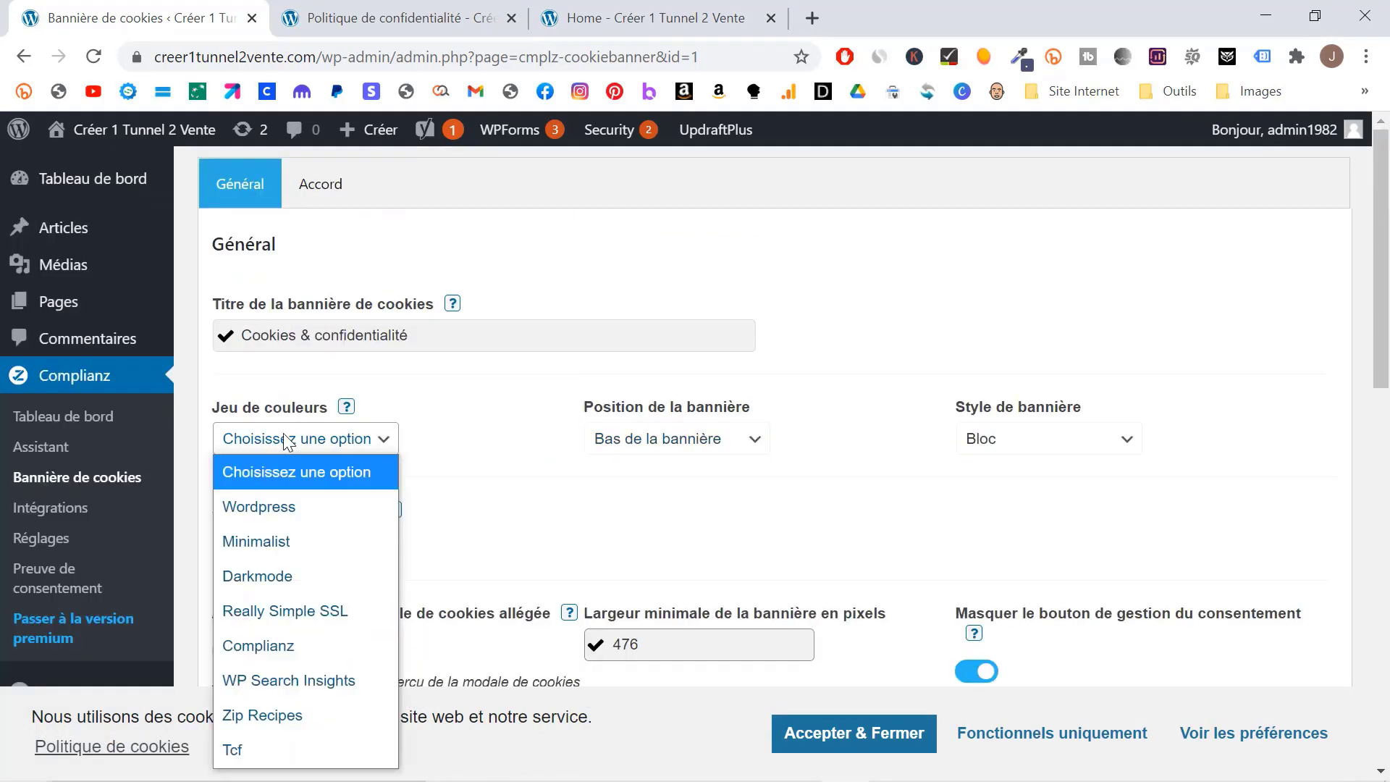
{"action": "left_click", "coordinate": [297, 543]}
{"action": "left_click", "coordinate": [347, 449]}
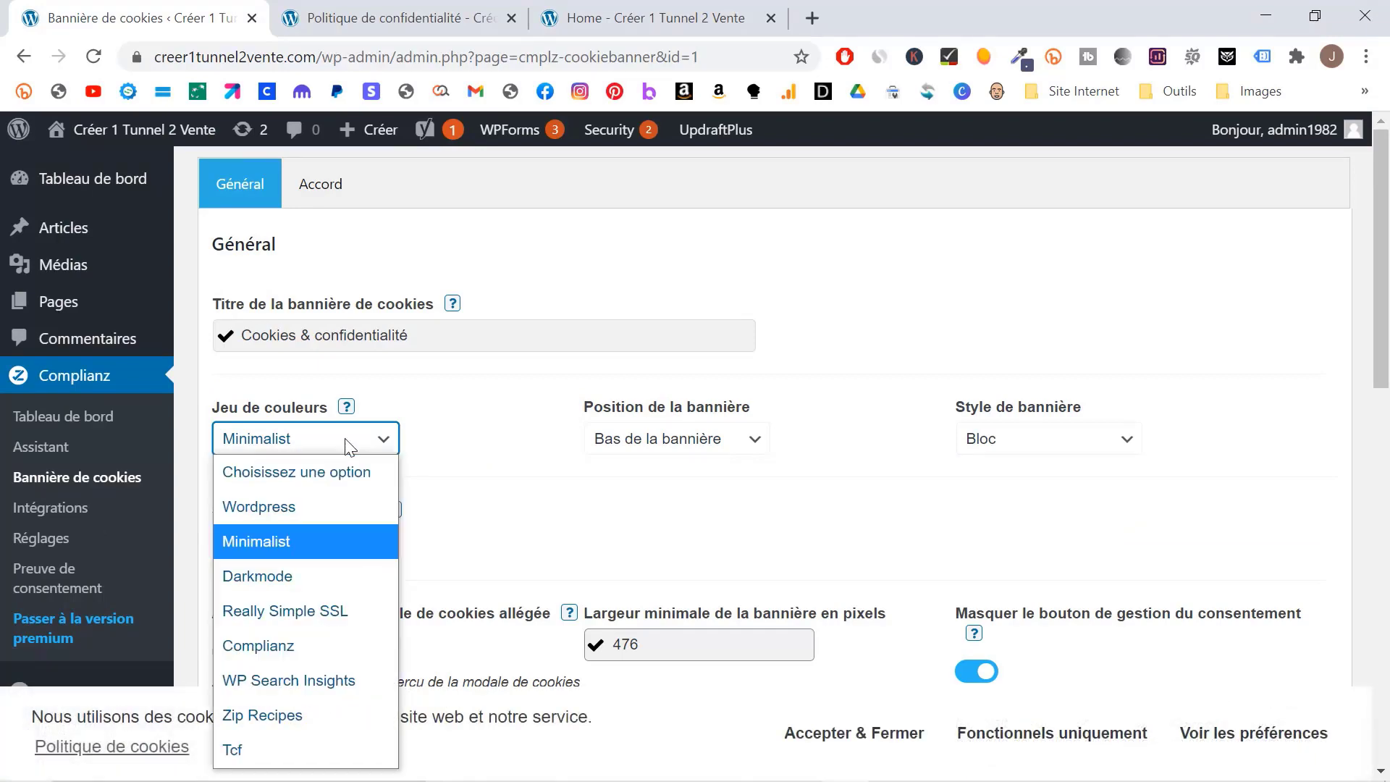
{"action": "left_click", "coordinate": [292, 660]}
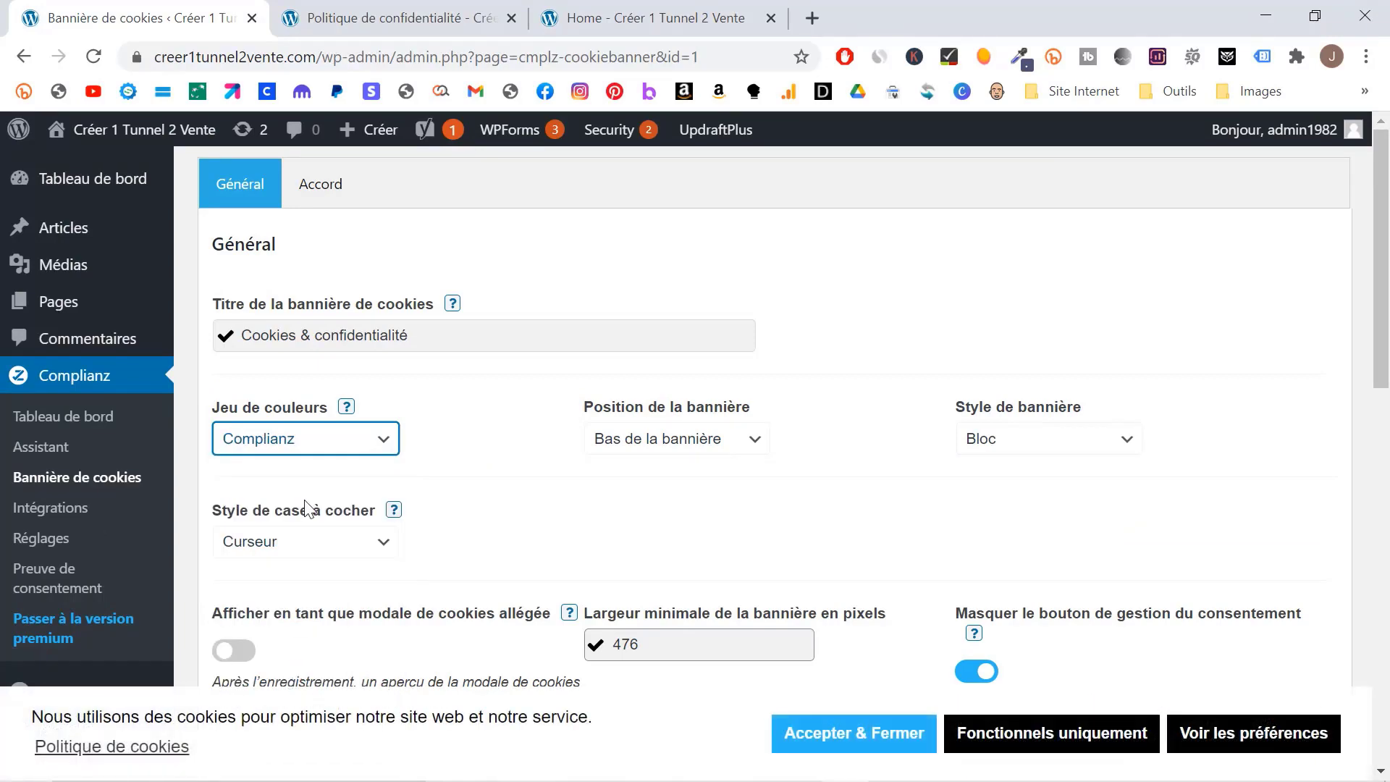
{"action": "left_click", "coordinate": [301, 440]}
{"action": "left_click", "coordinate": [267, 717]}
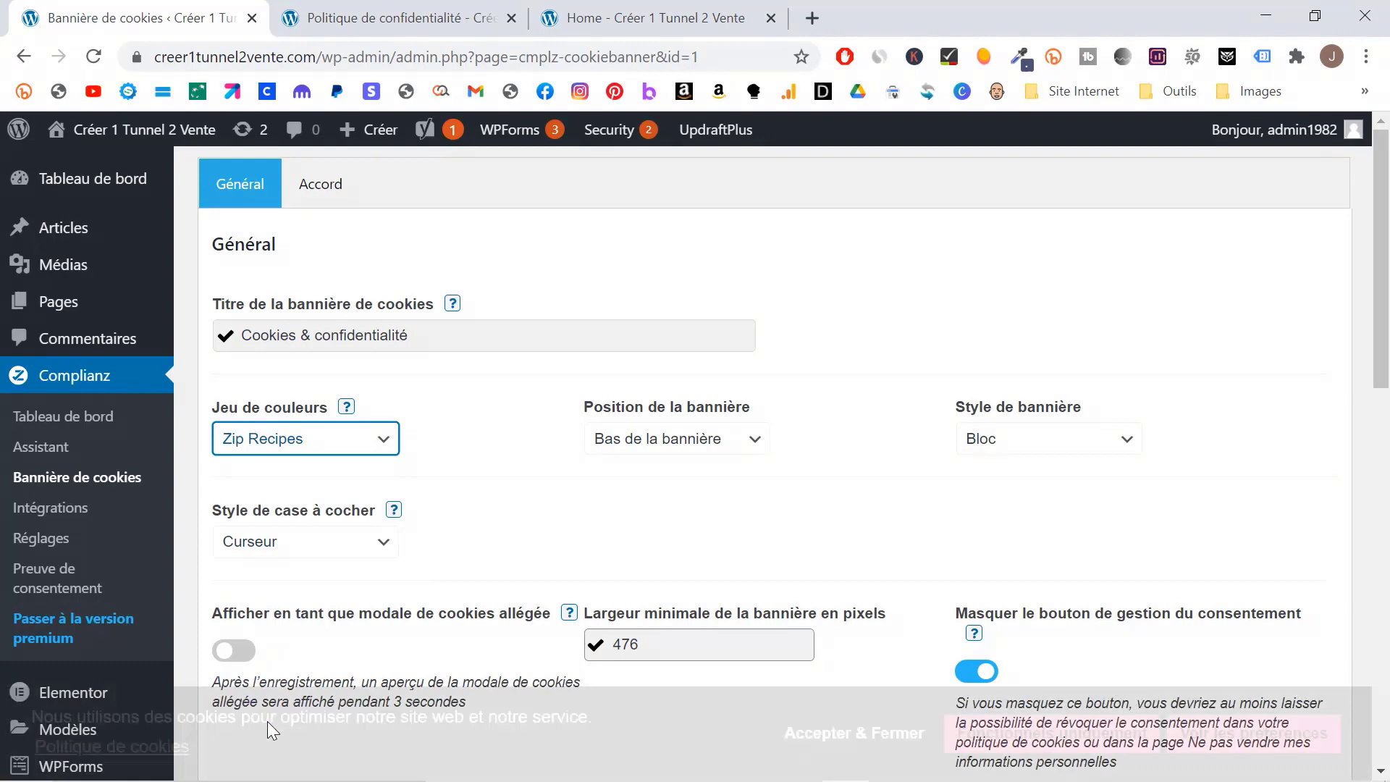
Step: Set the cookie banner's colour set to Wordpress and look over the remaining general settings
{"action": "left_click", "coordinate": [275, 447]}
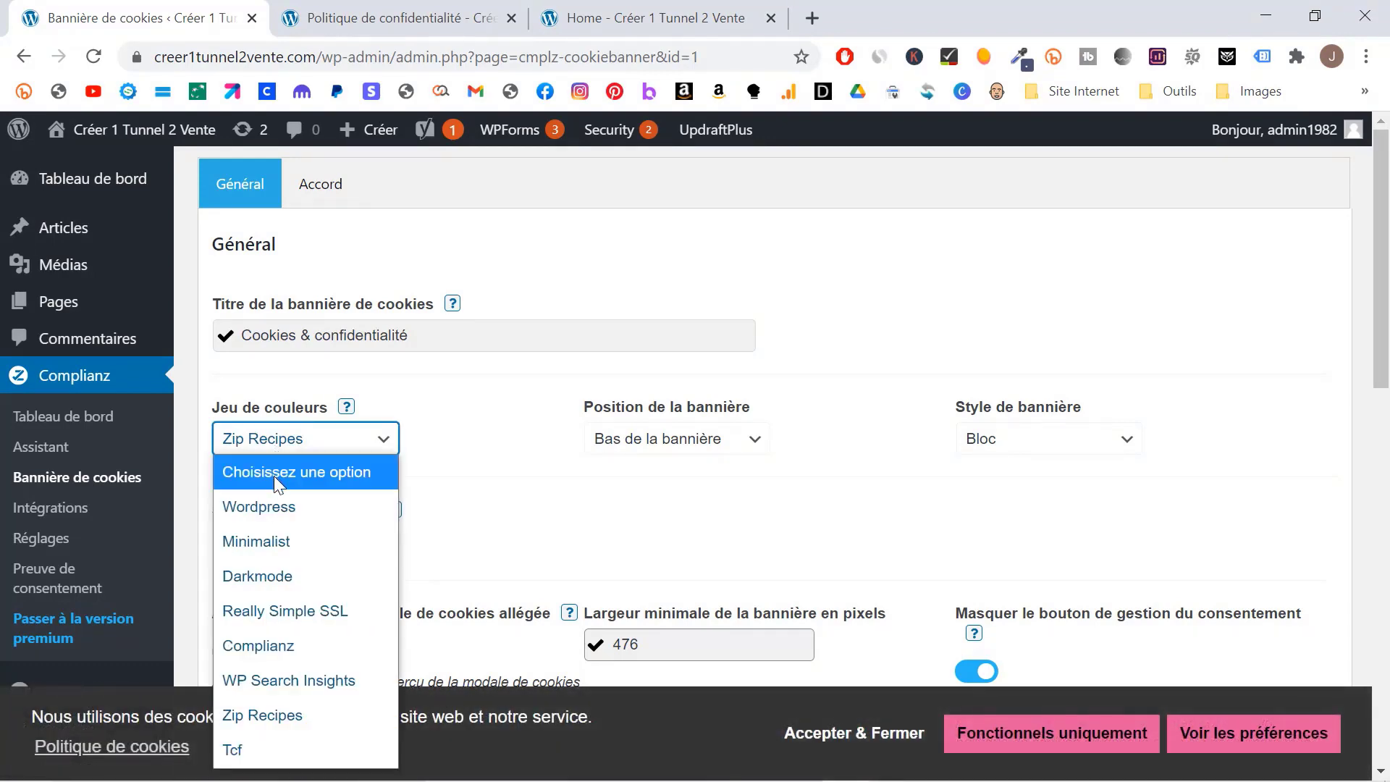
{"action": "left_click", "coordinate": [274, 508]}
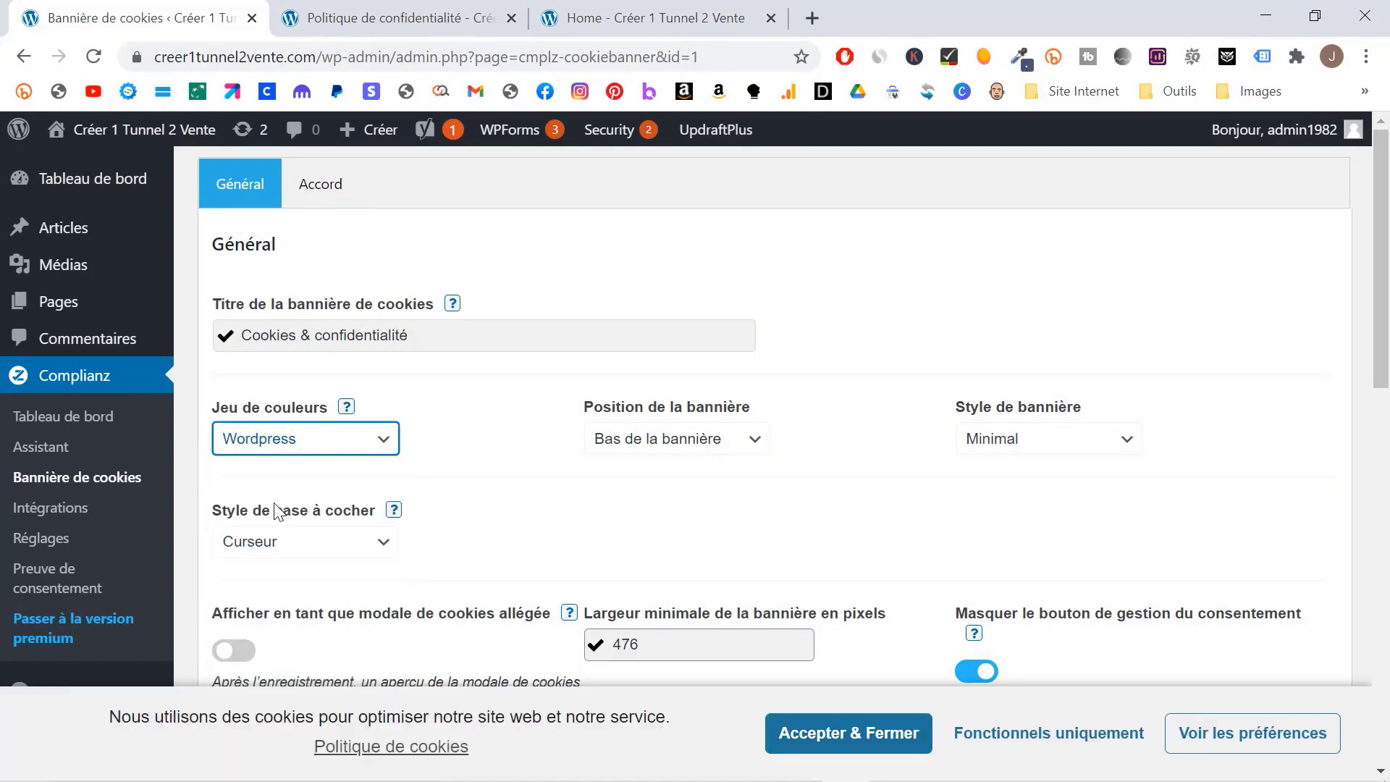
{"action": "scroll", "coordinate": [500, 581], "scroll_direction": "down", "scroll_amount": 10}
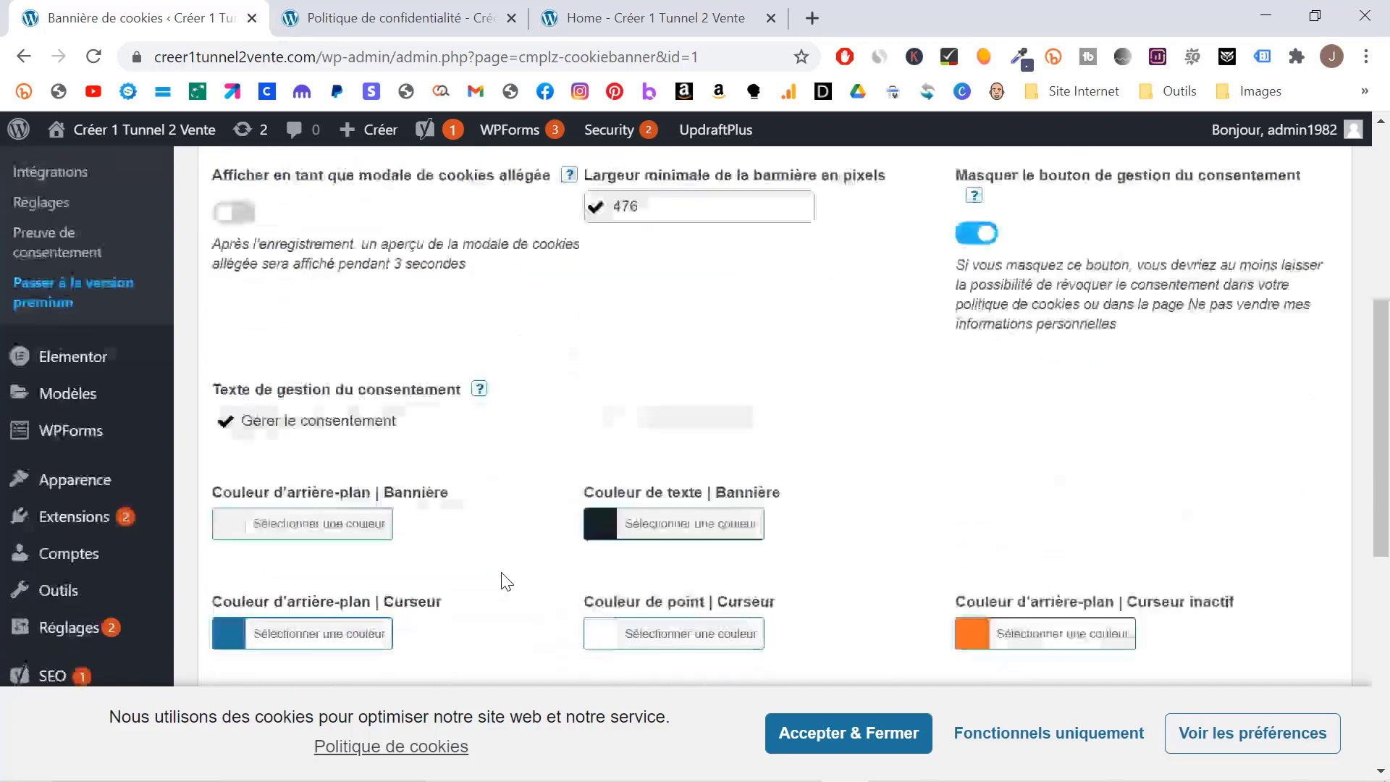
{"action": "scroll", "coordinate": [502, 580], "scroll_direction": "up", "scroll_amount": 10}
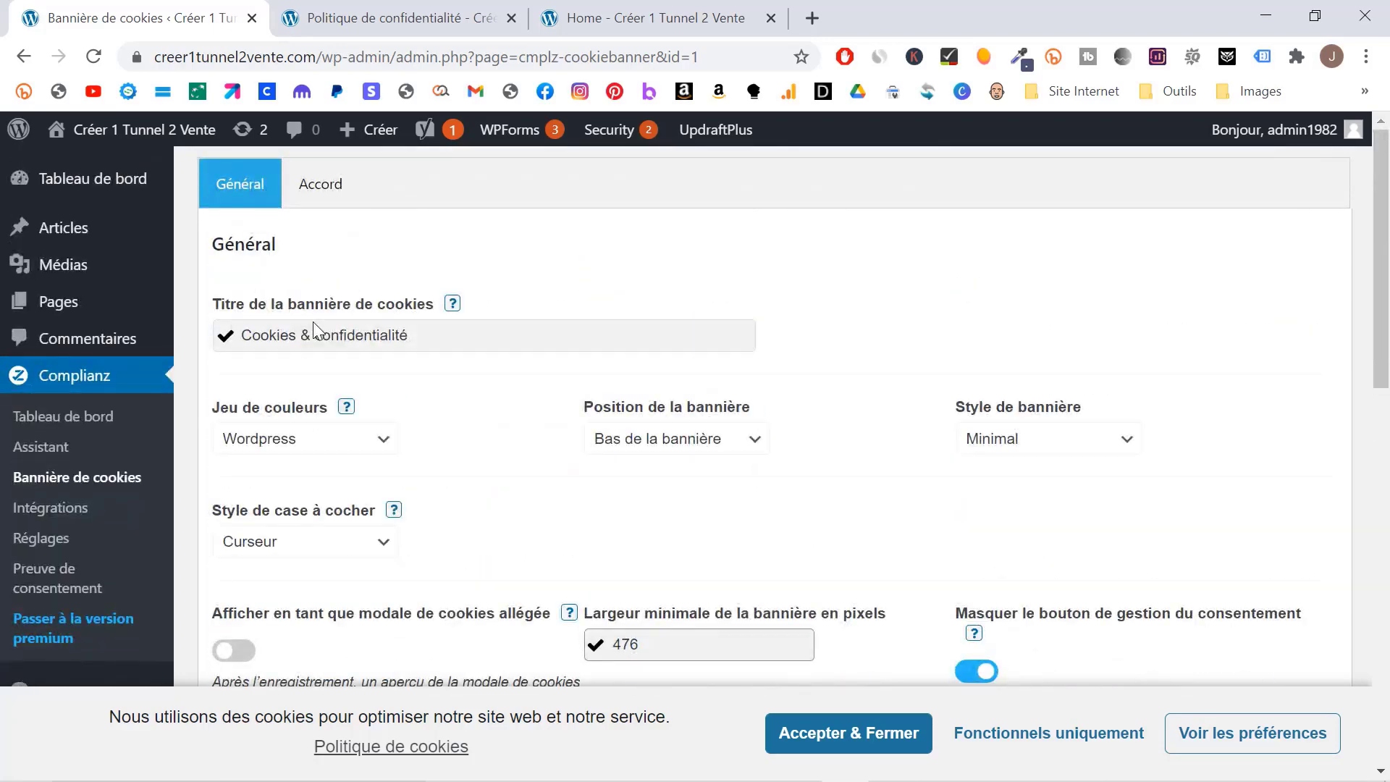
Step: Open the banner's Accord settings and review the category and button texts
{"action": "left_click", "coordinate": [320, 185]}
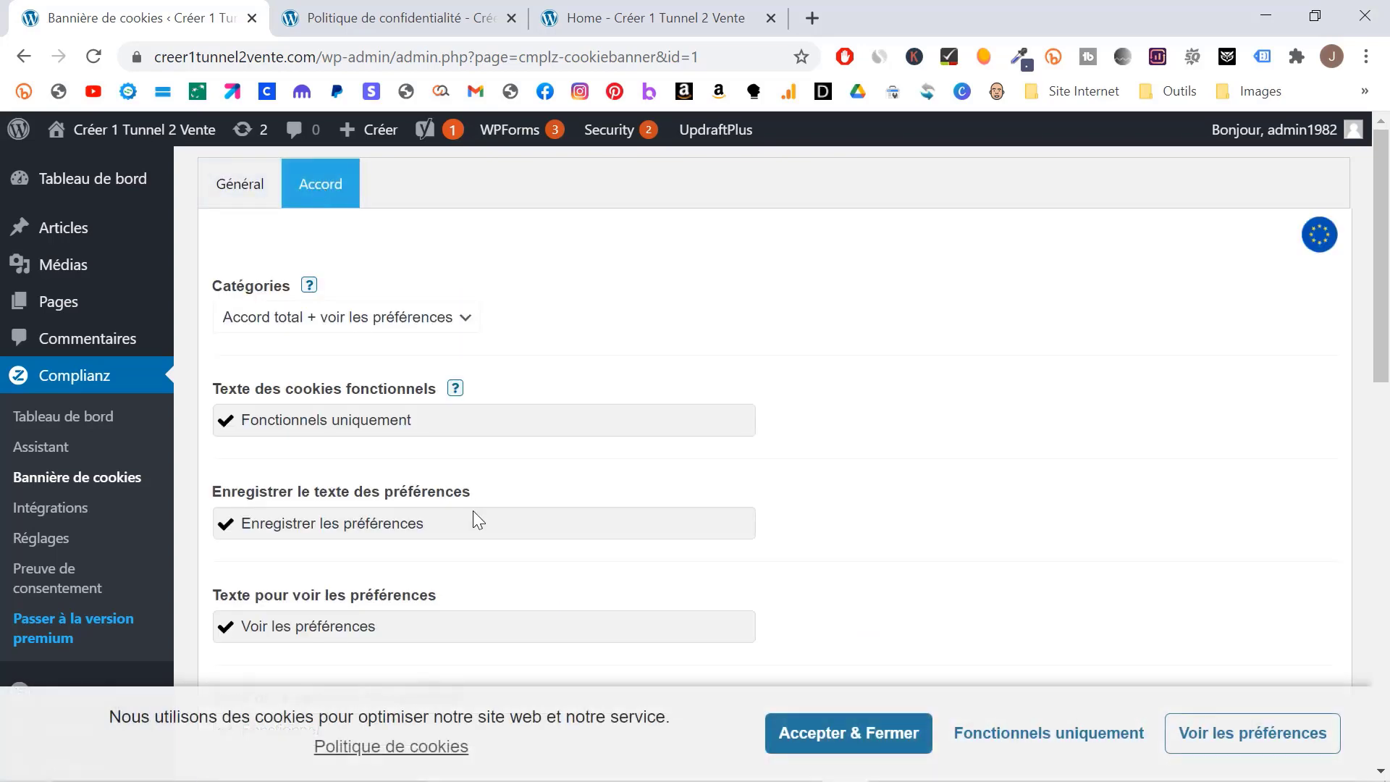
{"action": "scroll", "coordinate": [473, 514], "scroll_direction": "down", "scroll_amount": 2}
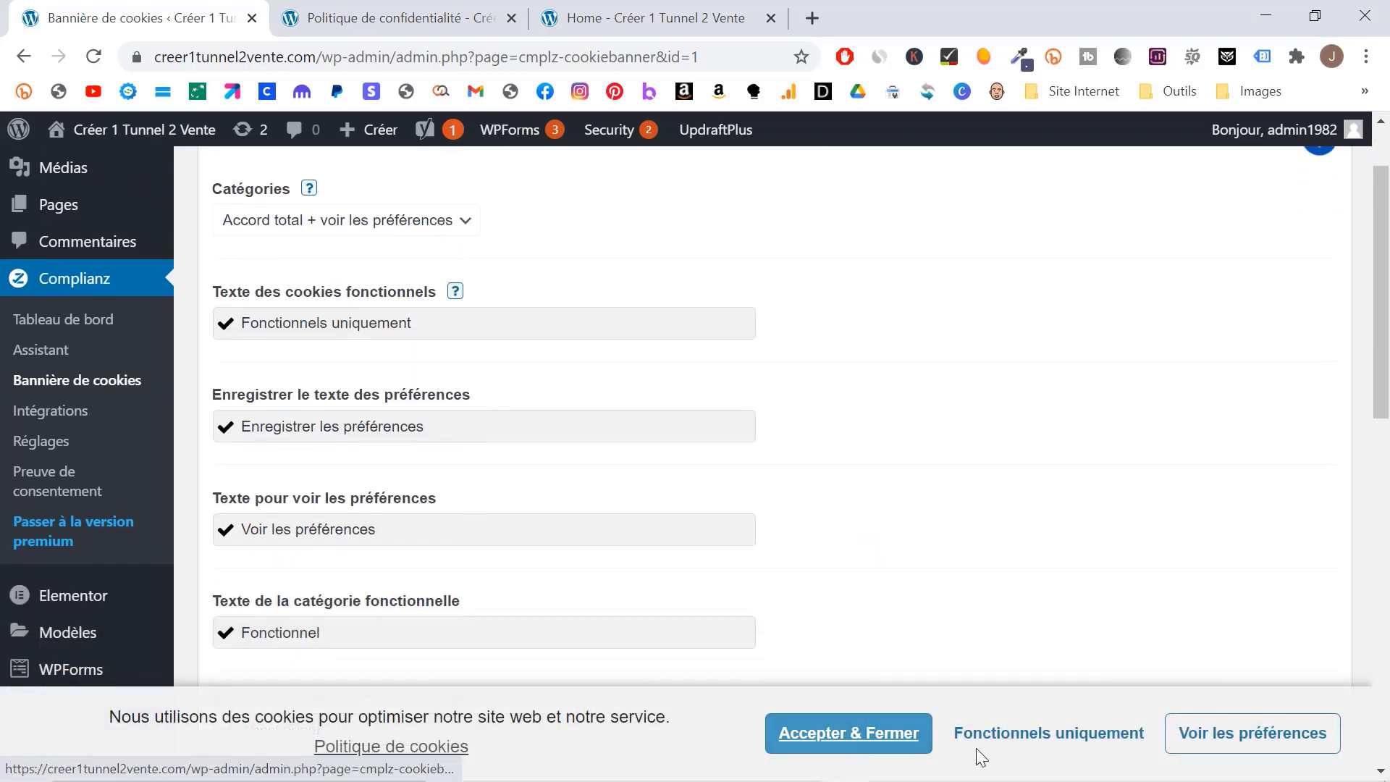
{"action": "scroll", "coordinate": [562, 492], "scroll_direction": "down", "scroll_amount": 5}
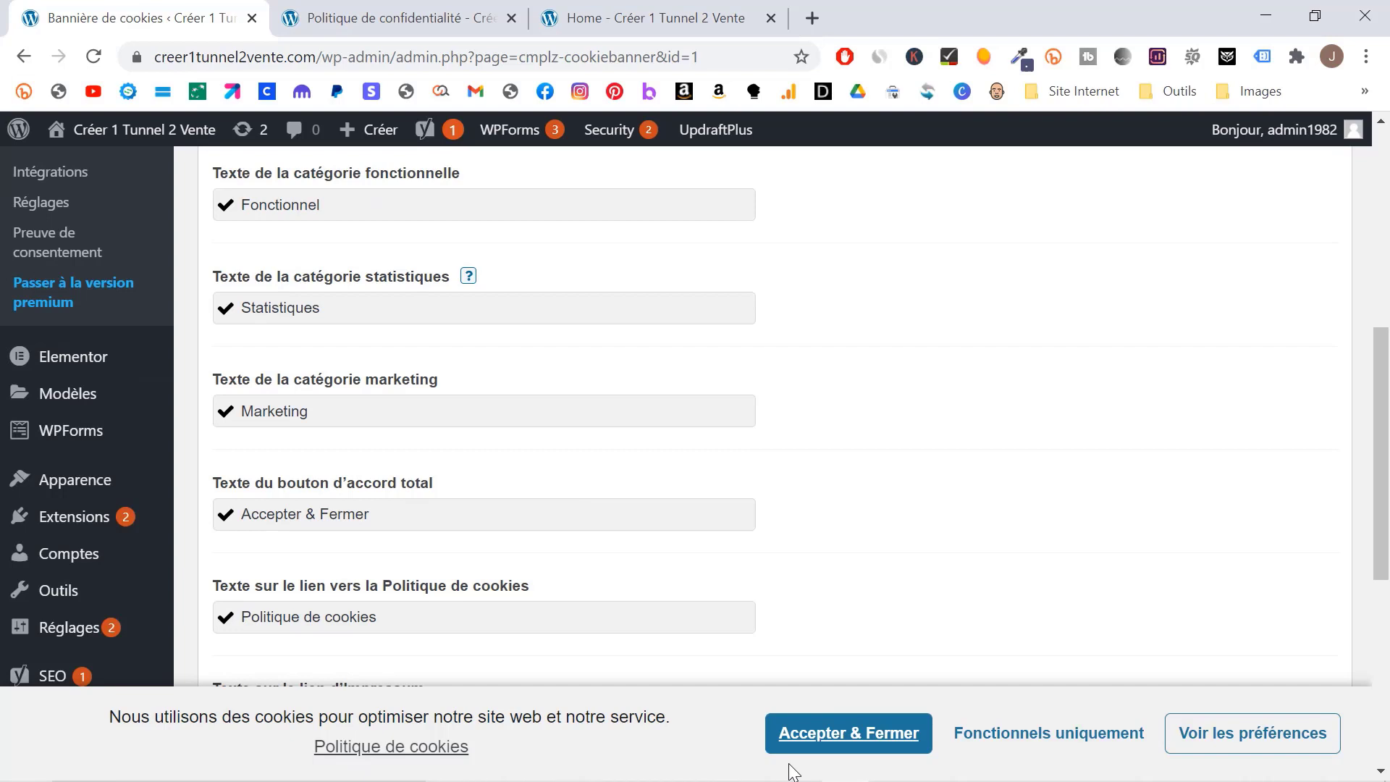
Step: Try shortening the full-consent button text to "Accepter" and restore it to "Accepter & Fermer"
{"action": "left_click", "coordinate": [411, 524]}
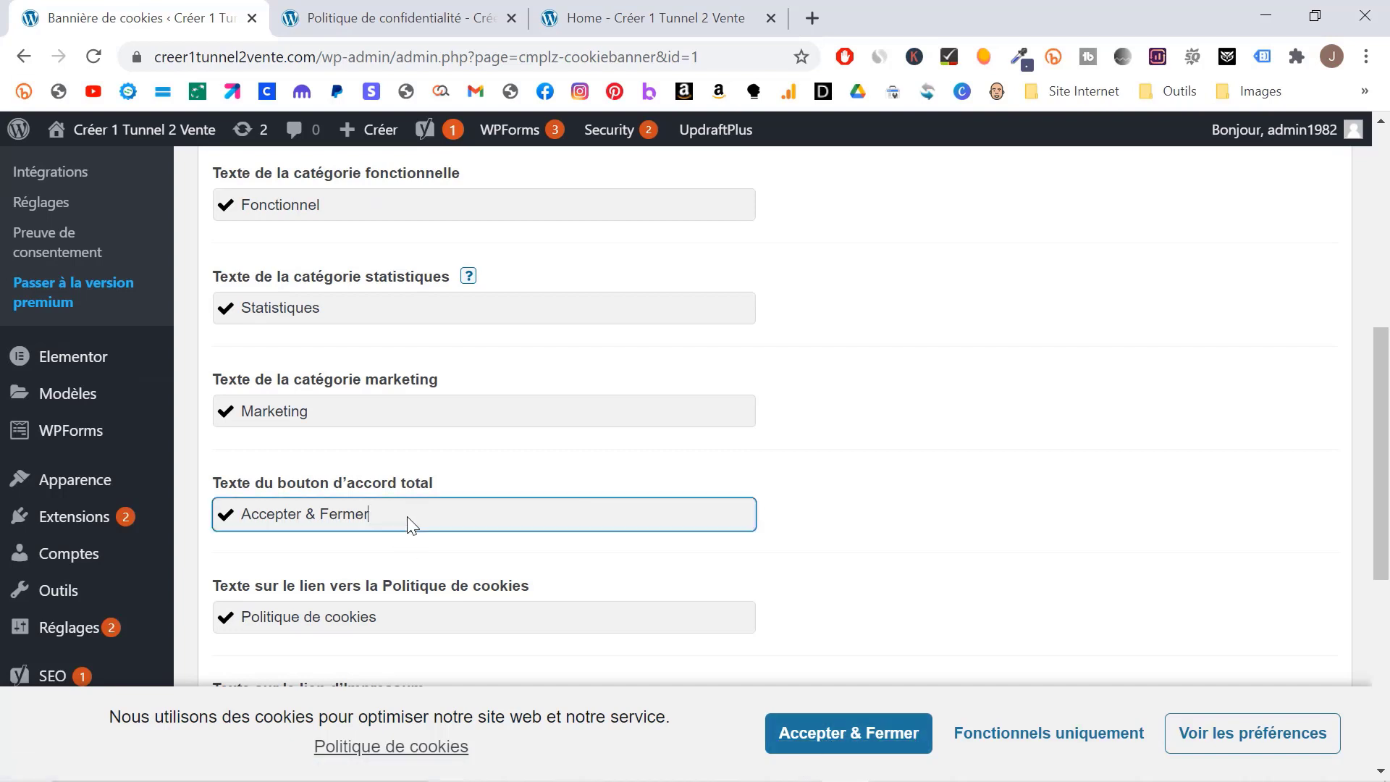
{"action": "key", "text": "BackSpace"}
{"action": "key", "text": "BackSpace"}
{"action": "key", "text": "BackSpace"}
{"action": "key", "text": "BackSpace"}
{"action": "key", "text": "BackSpace"}
{"action": "key", "text": "BackSpace"}
{"action": "key", "text": "BackSpace"}
{"action": "key", "text": "BackSpace"}
{"action": "key", "text": "BackSpace"}
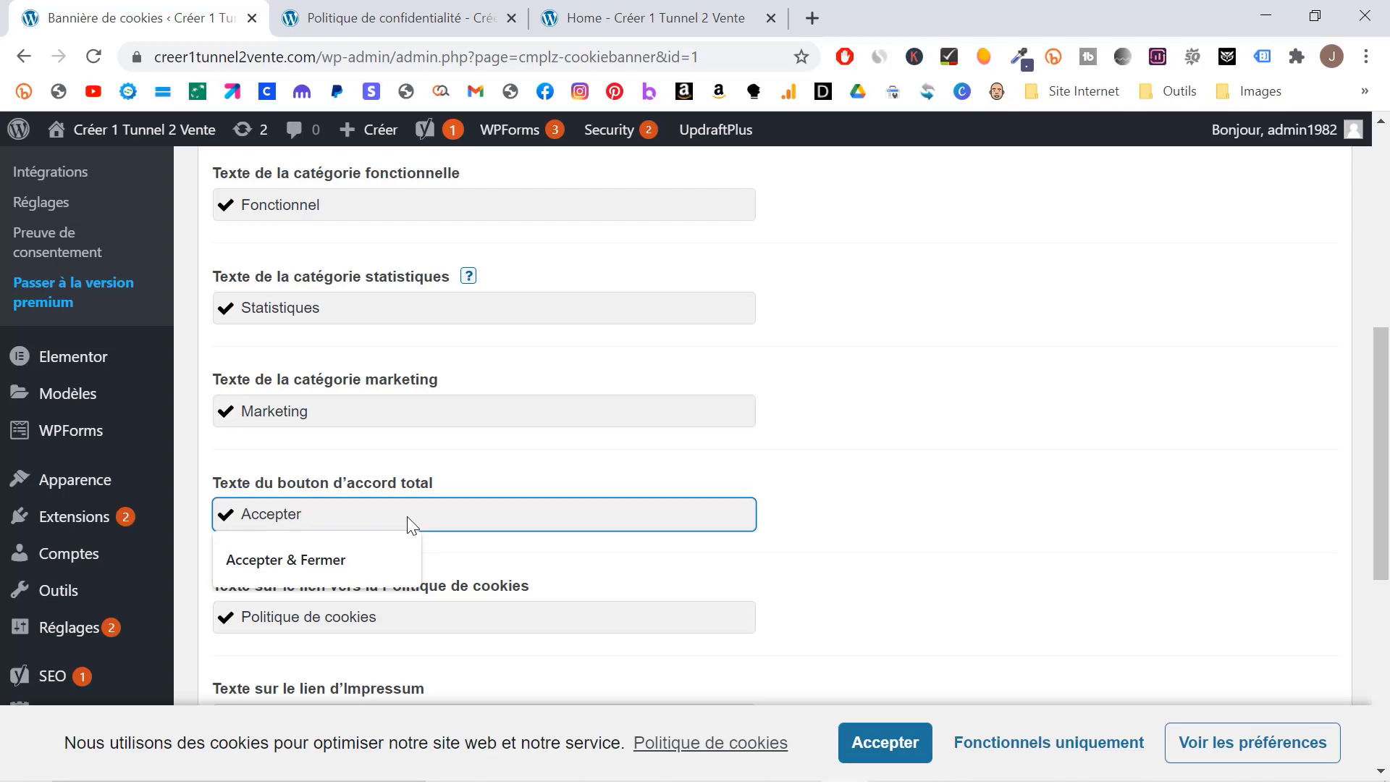
{"action": "left_click", "coordinate": [337, 563]}
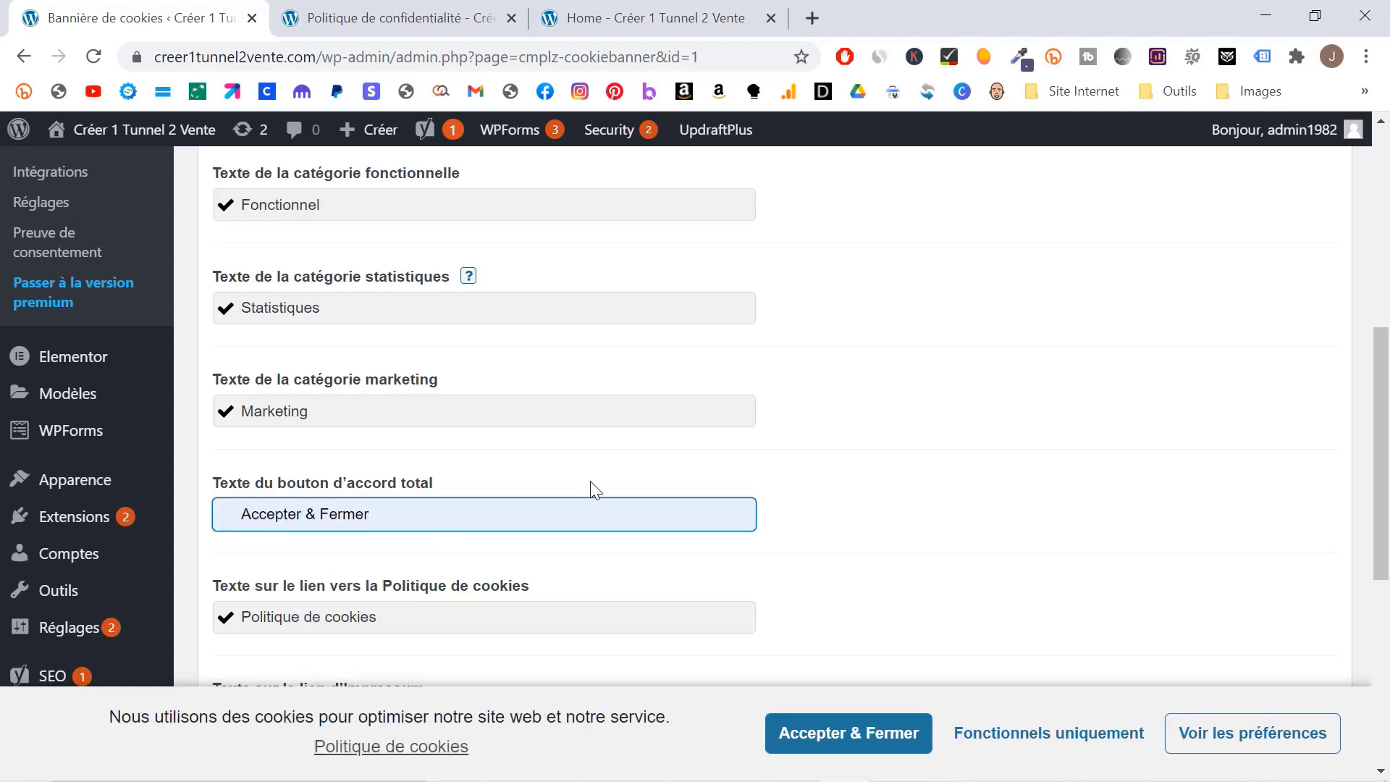
Step: Review the remaining consent texts and the cookie message, and save the cookie banner settings
{"action": "scroll", "coordinate": [589, 480], "scroll_direction": "down", "scroll_amount": 5}
{"action": "scroll", "coordinate": [589, 481], "scroll_direction": "down", "scroll_amount": 2}
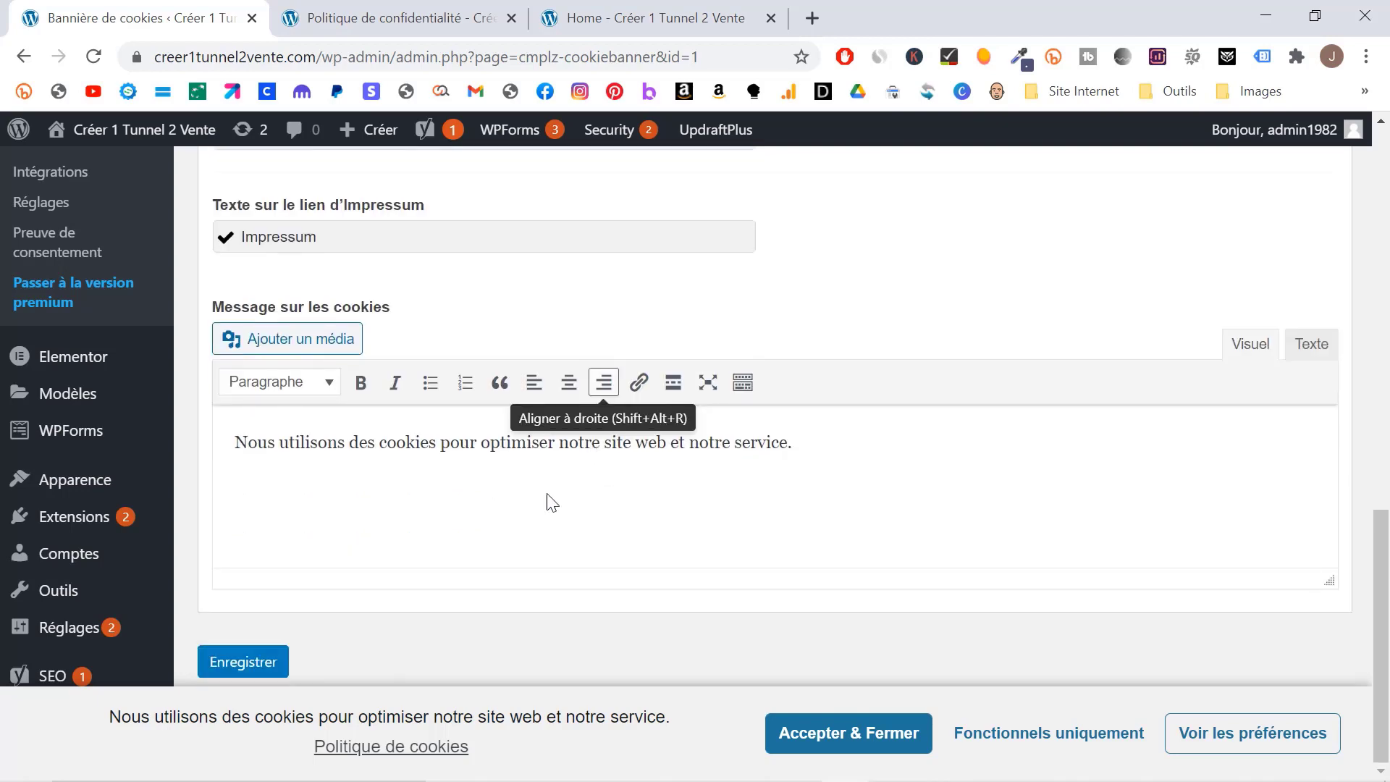
{"action": "left_click", "coordinate": [250, 661]}
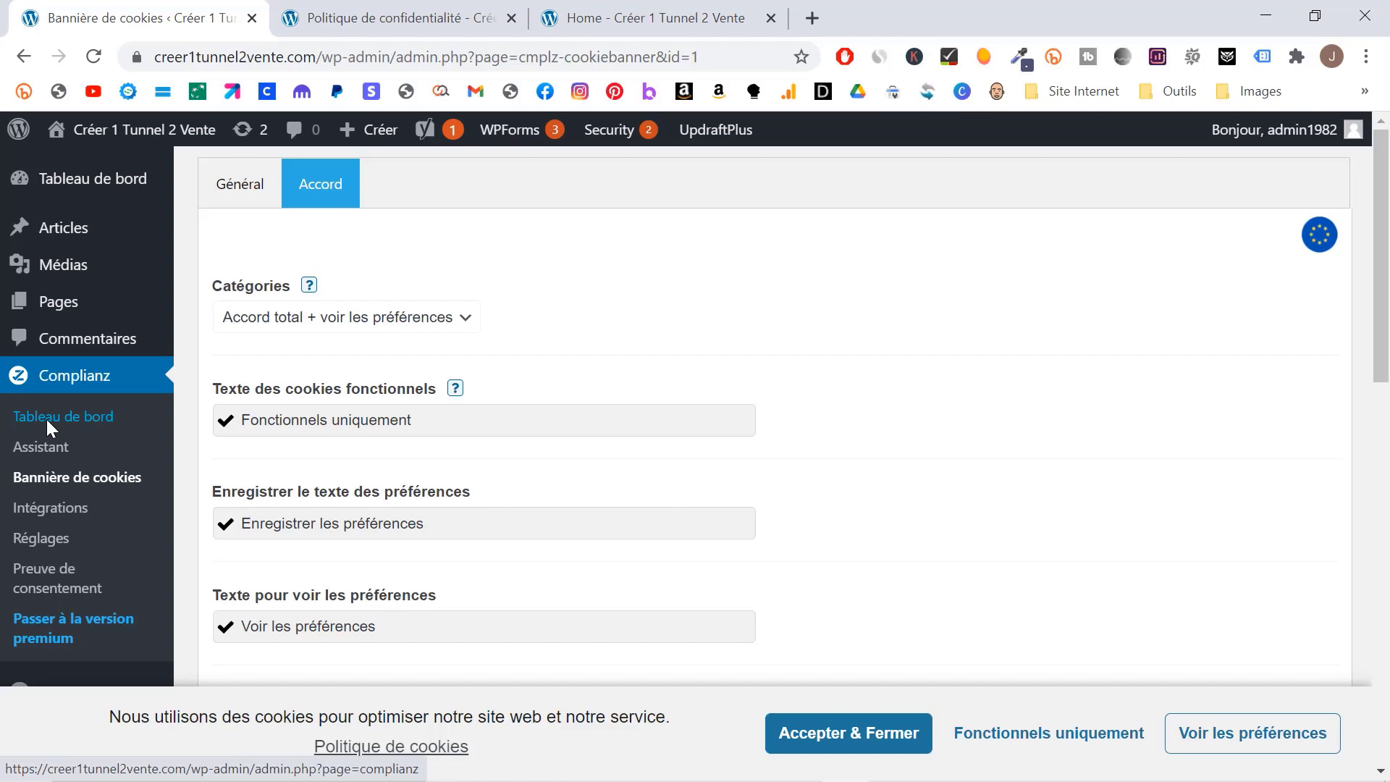
Step: Open the site's Footer template from the header, footer and blocks templates for editing with Elementor
{"action": "mouse_move", "coordinate": [86, 281]}
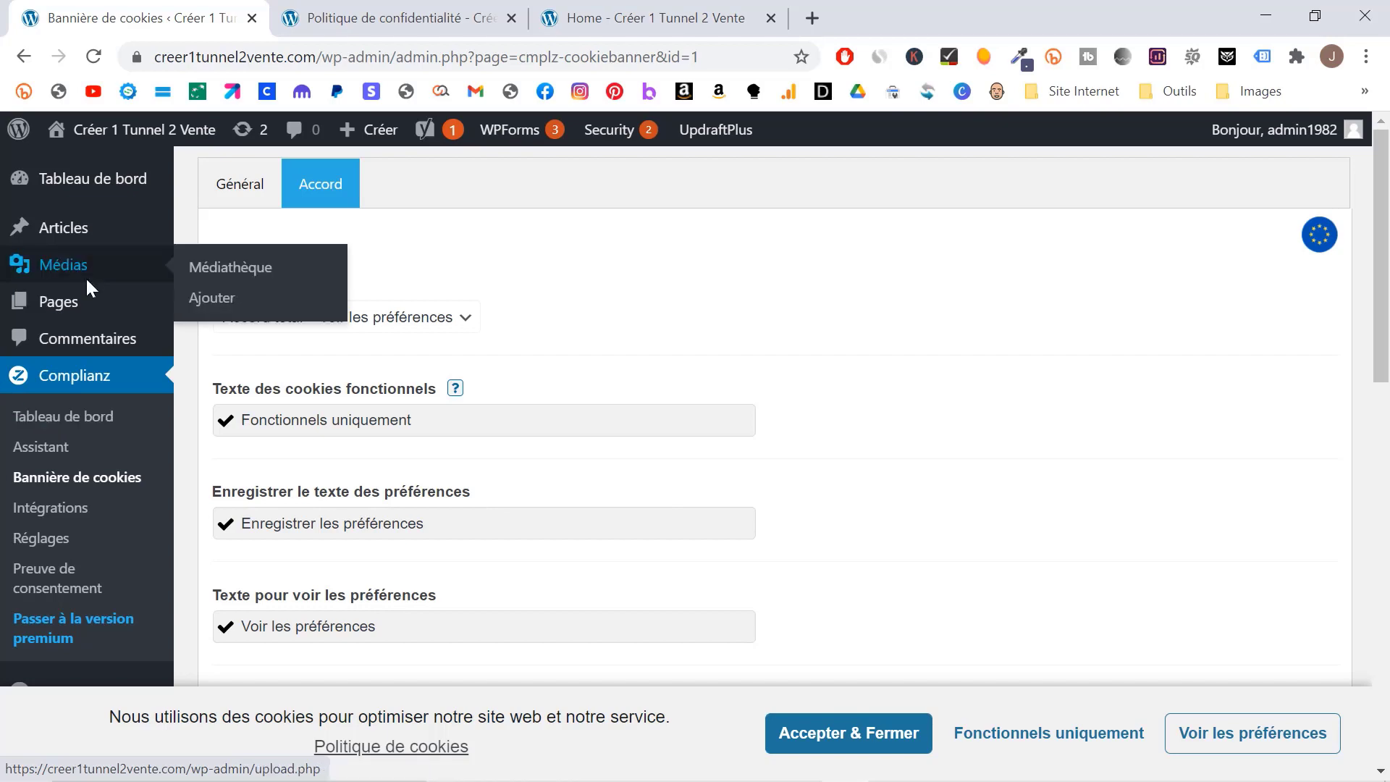
{"action": "scroll", "coordinate": [85, 278], "scroll_direction": "down", "scroll_amount": 5}
{"action": "mouse_move", "coordinate": [94, 469]}
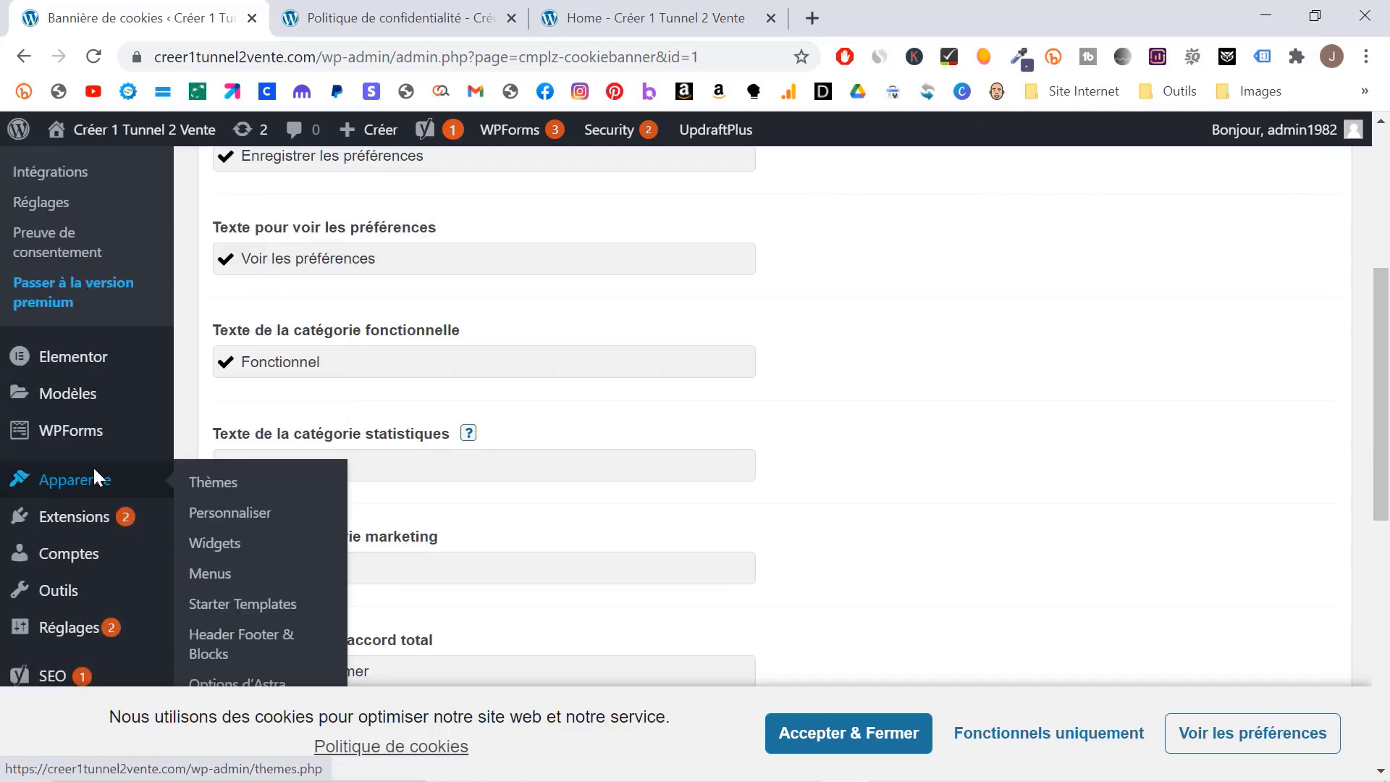
{"action": "left_click", "coordinate": [265, 634]}
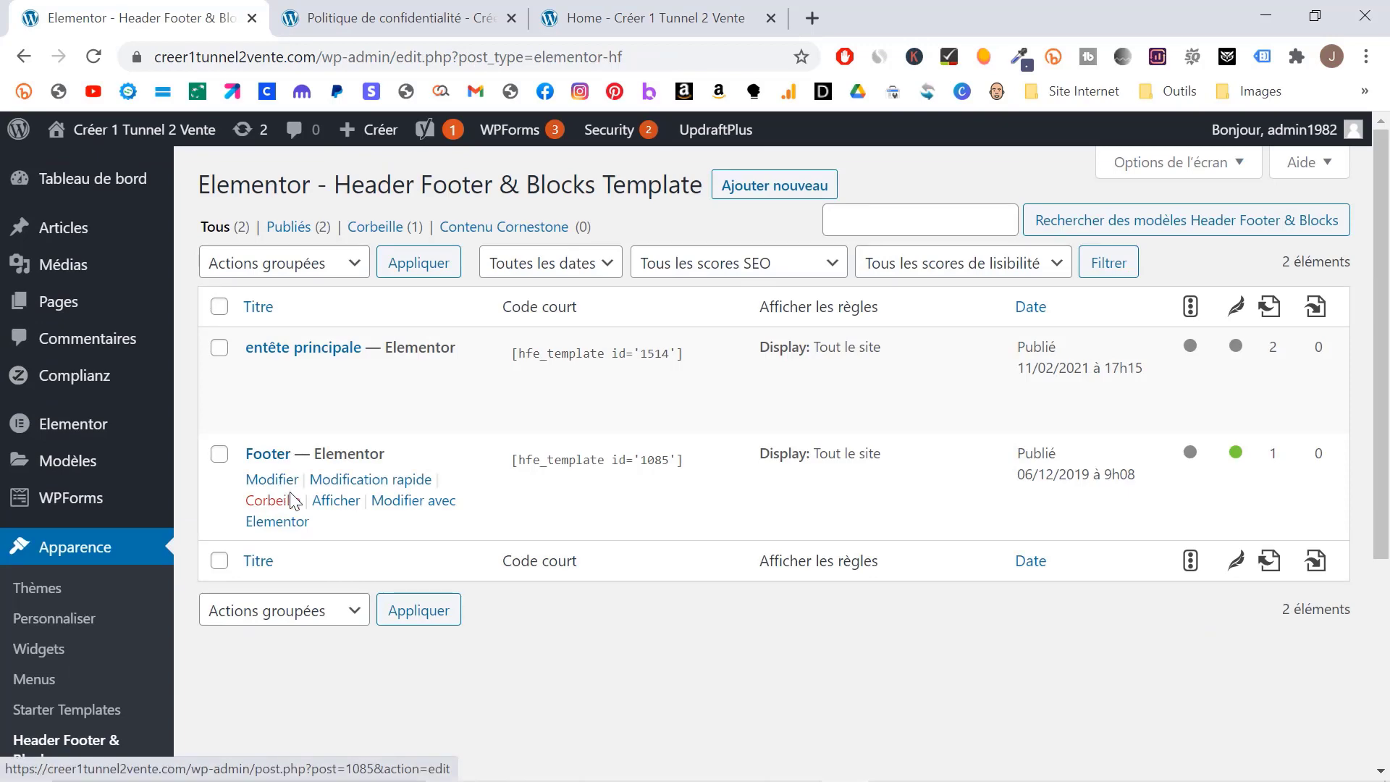
{"action": "left_click", "coordinate": [397, 507]}
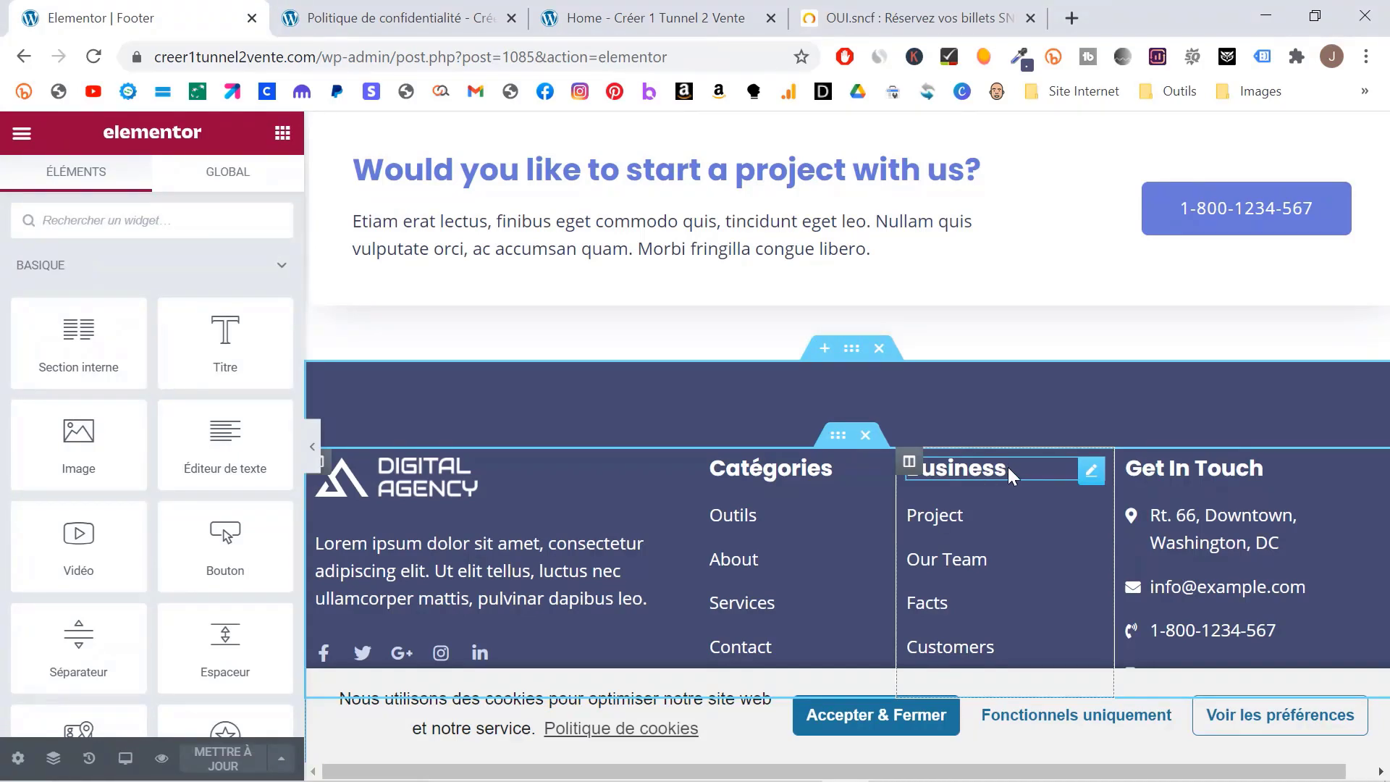
Step: Change the footer's "Business" column heading to "entreprise"
{"action": "left_click", "coordinate": [1006, 467]}
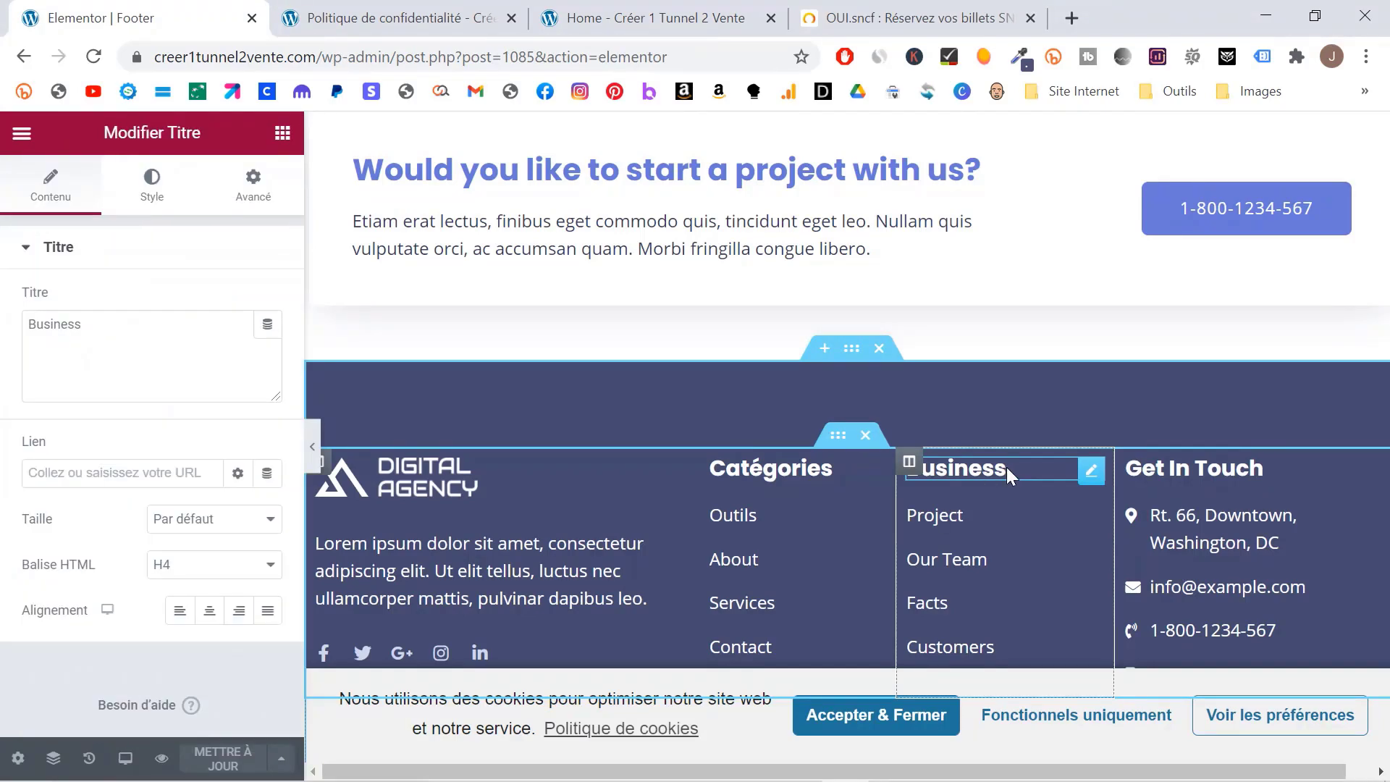
{"action": "double_click", "coordinate": [1006, 467]}
{"action": "type", "text": "entrzeprise"}
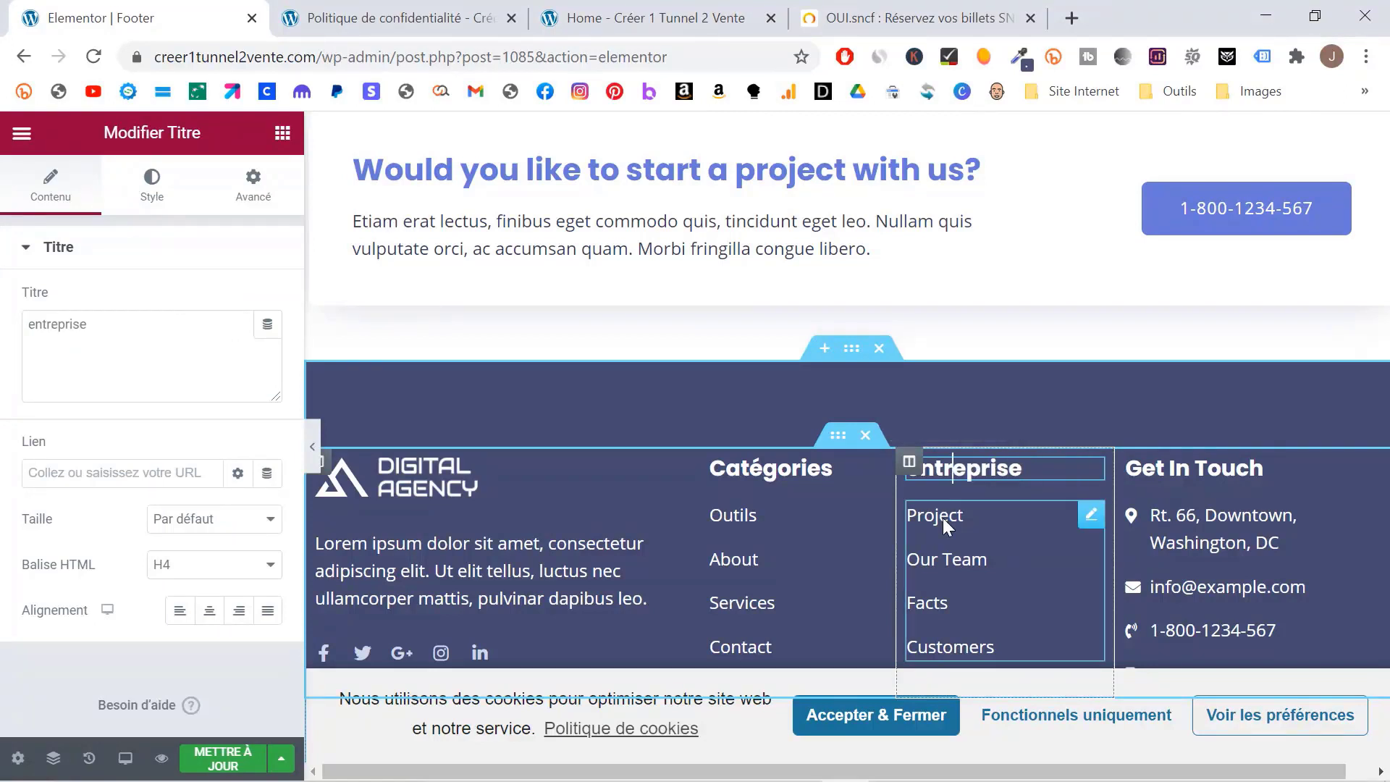
Step: Rename the "Project" item in the footer's entreprise list as "Politique de confidentialité"
{"action": "left_click", "coordinate": [963, 515]}
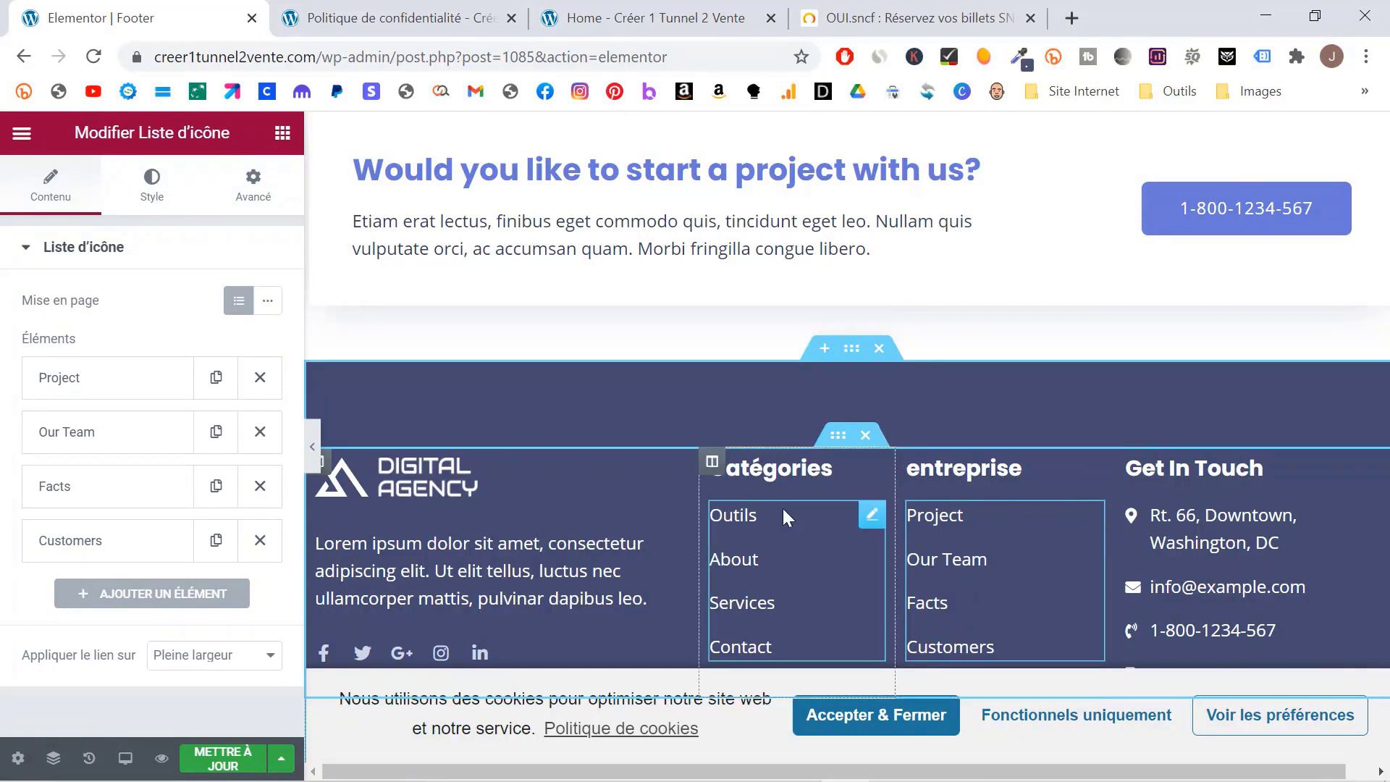
{"action": "left_click", "coordinate": [118, 380]}
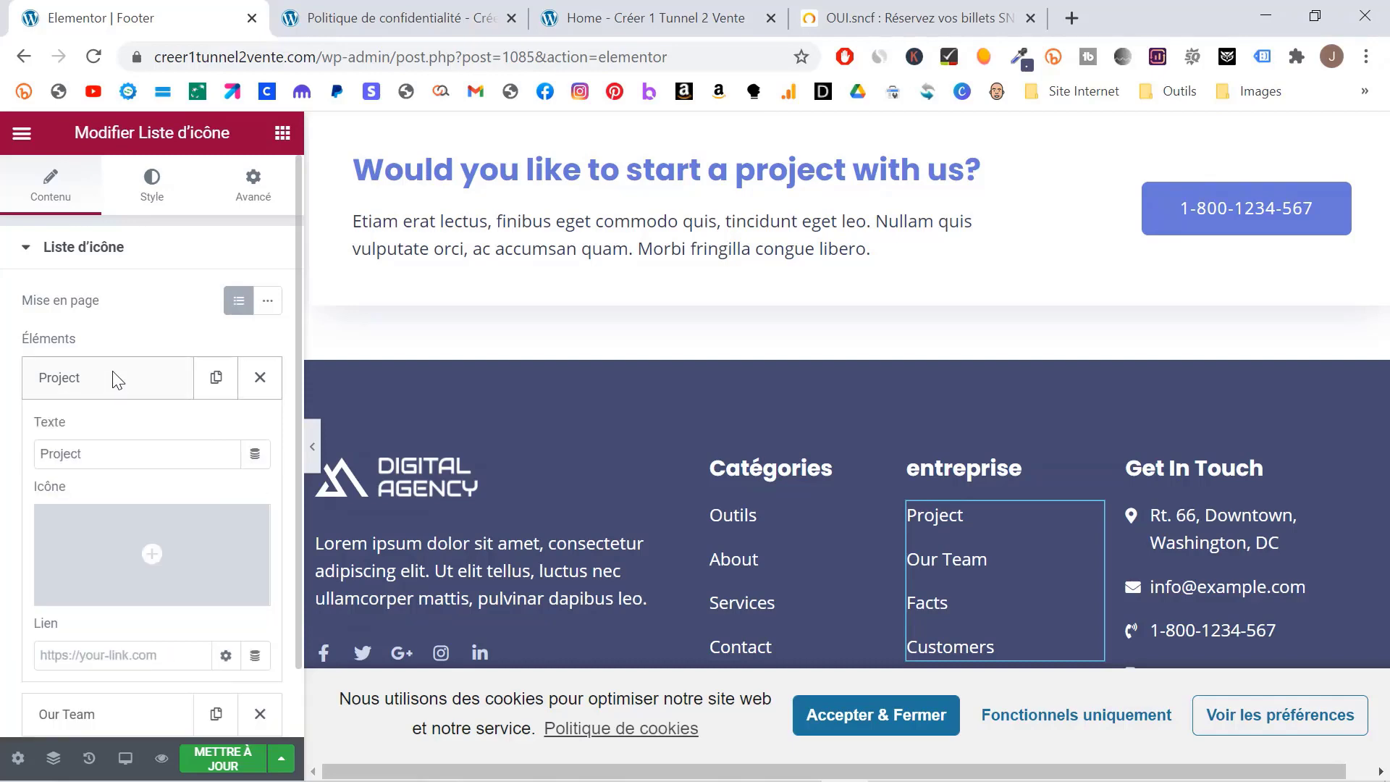
{"action": "double_click", "coordinate": [102, 458]}
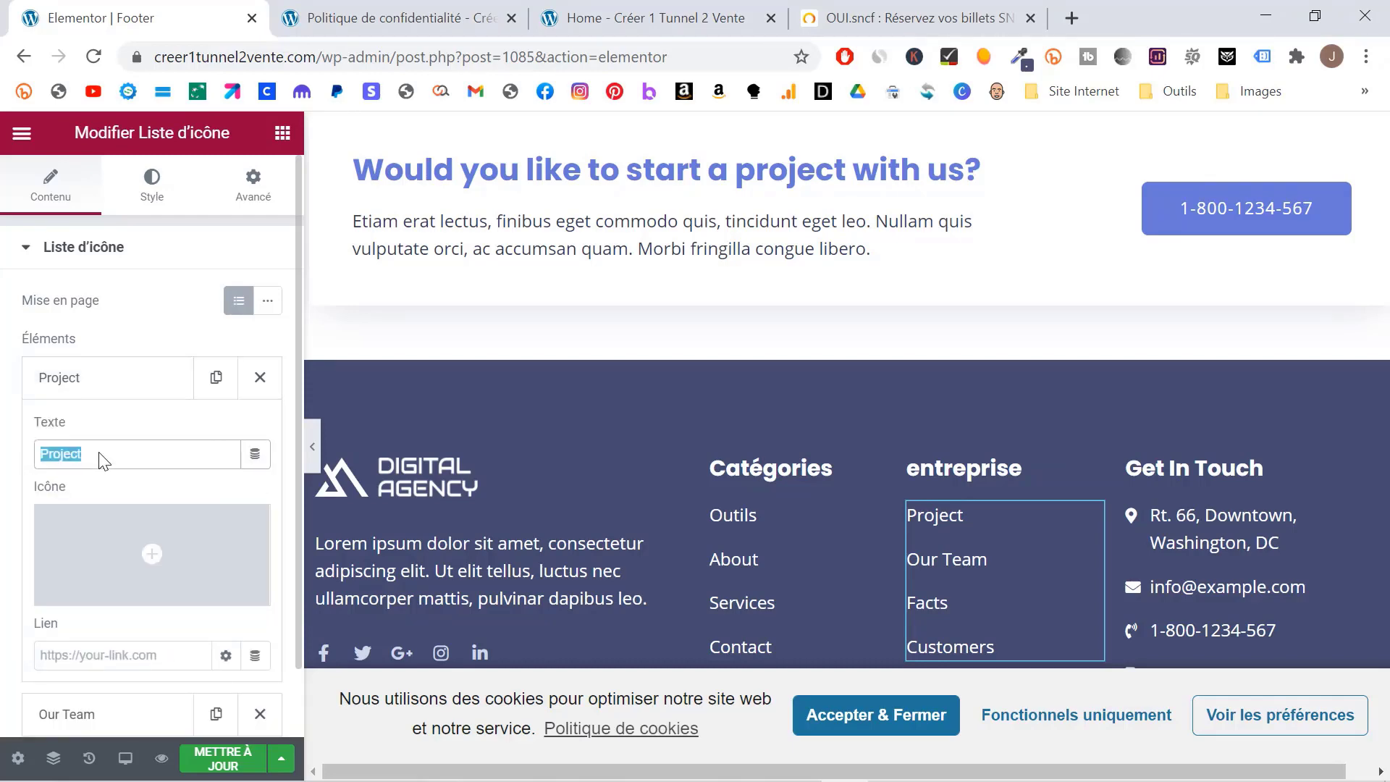
{"action": "type", "text": "Politiq"}
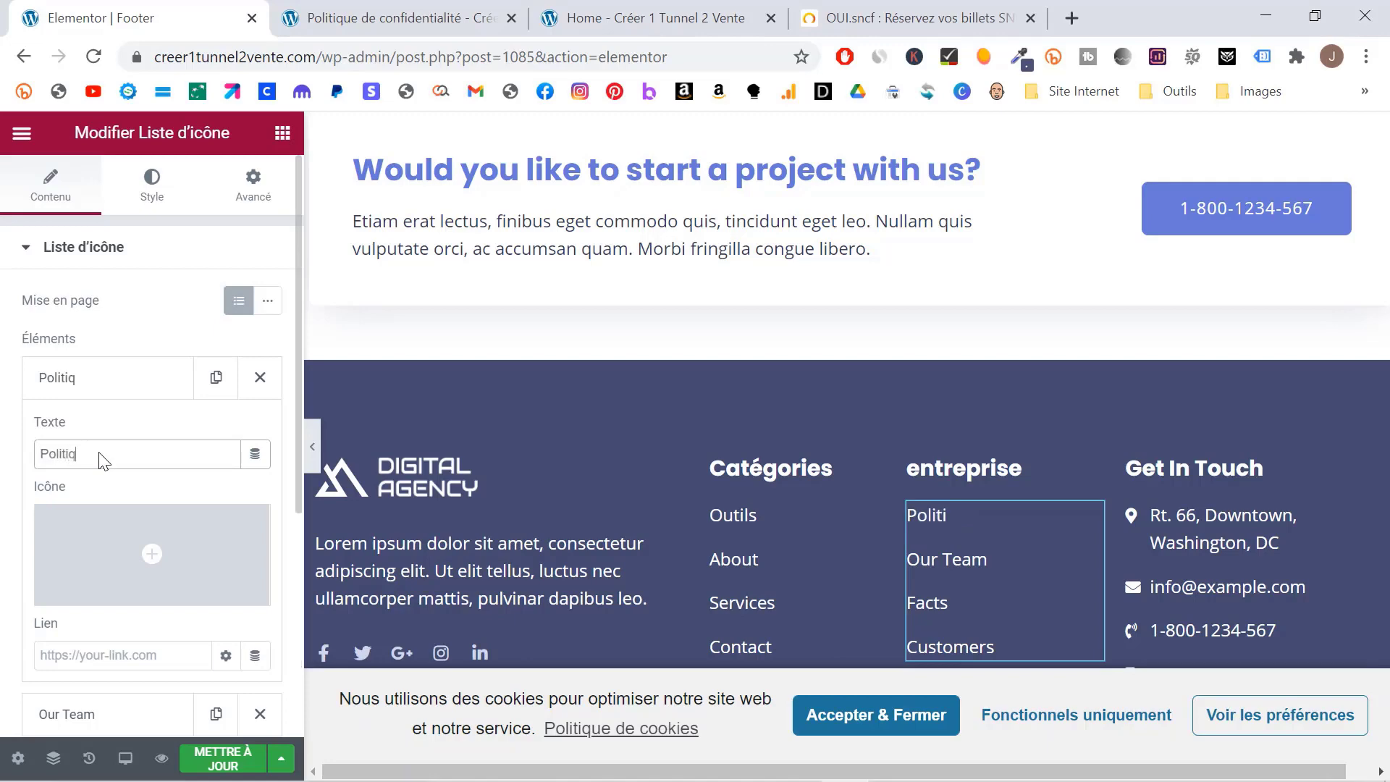
{"action": "type", "text": "ue de confidentialité"}
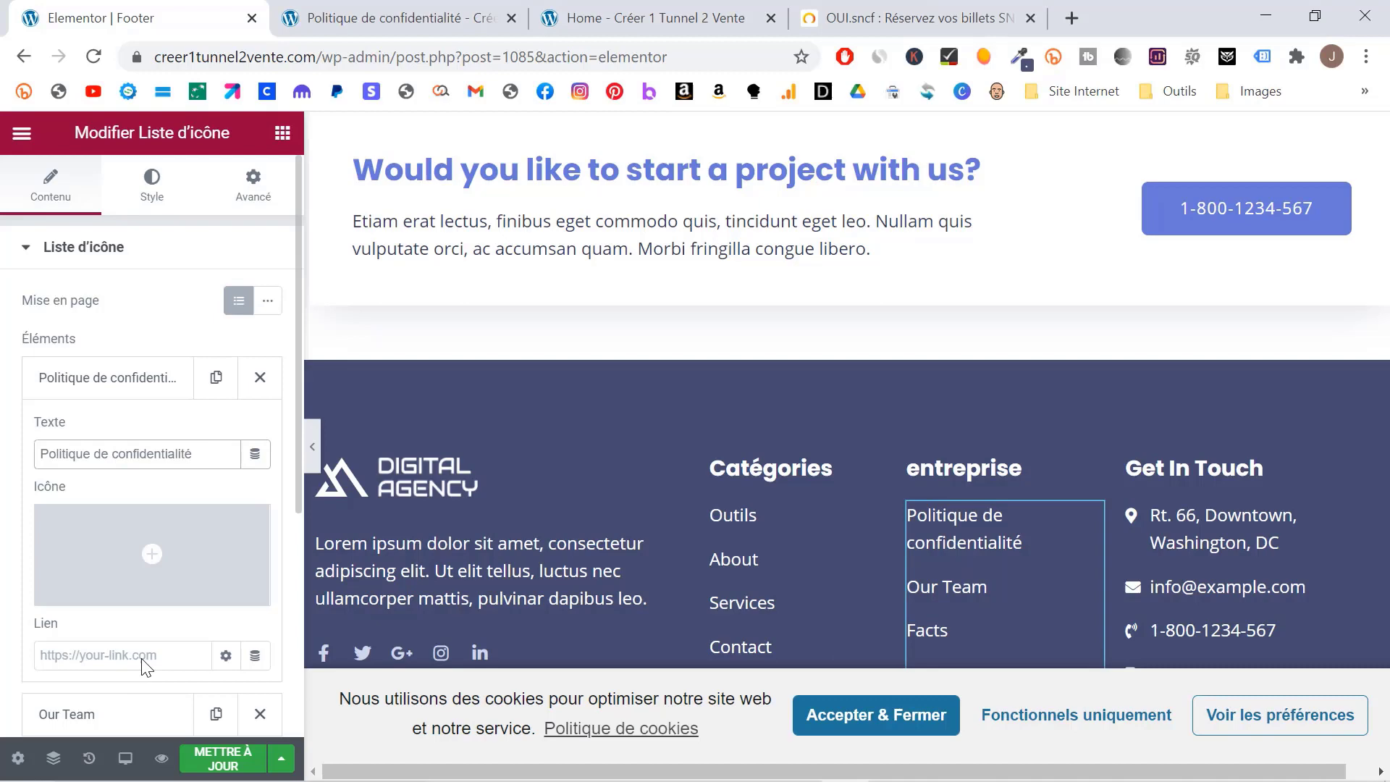
Step: Copy the privacy policy page's permalink and set it as the link of the "Politique de confidentialité" footer item
{"action": "left_click", "coordinate": [351, 8]}
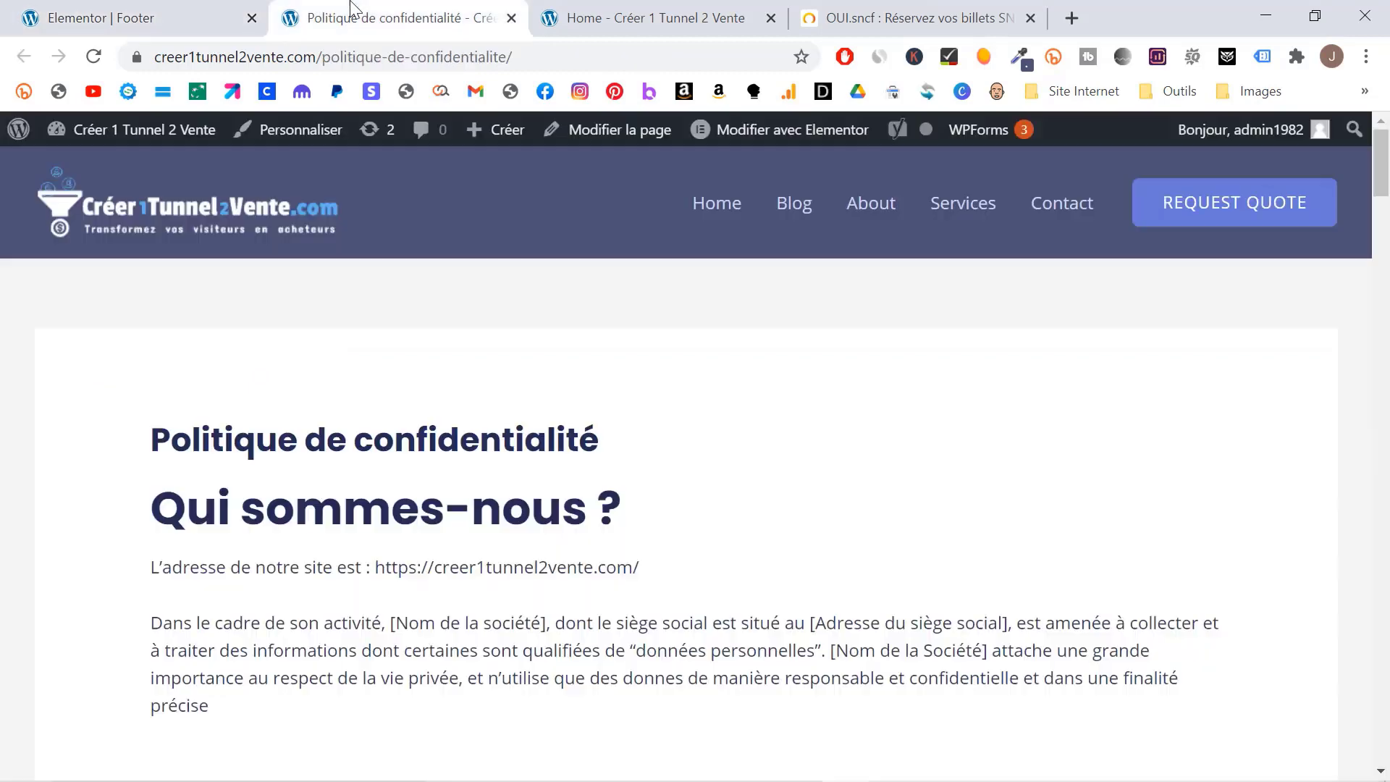
{"action": "left_click", "coordinate": [639, 131]}
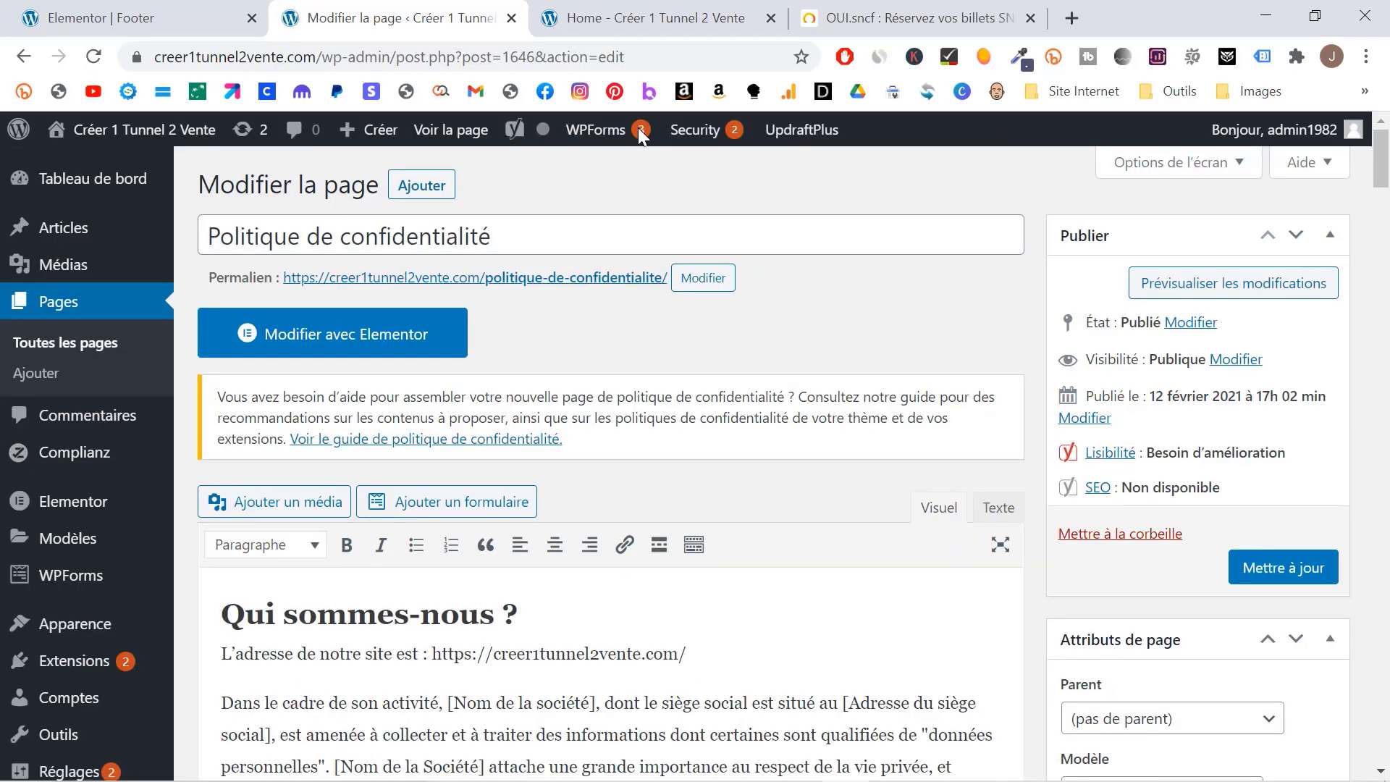
{"action": "left_click_drag", "start_coordinate": [674, 278], "coordinate": [286, 275]}
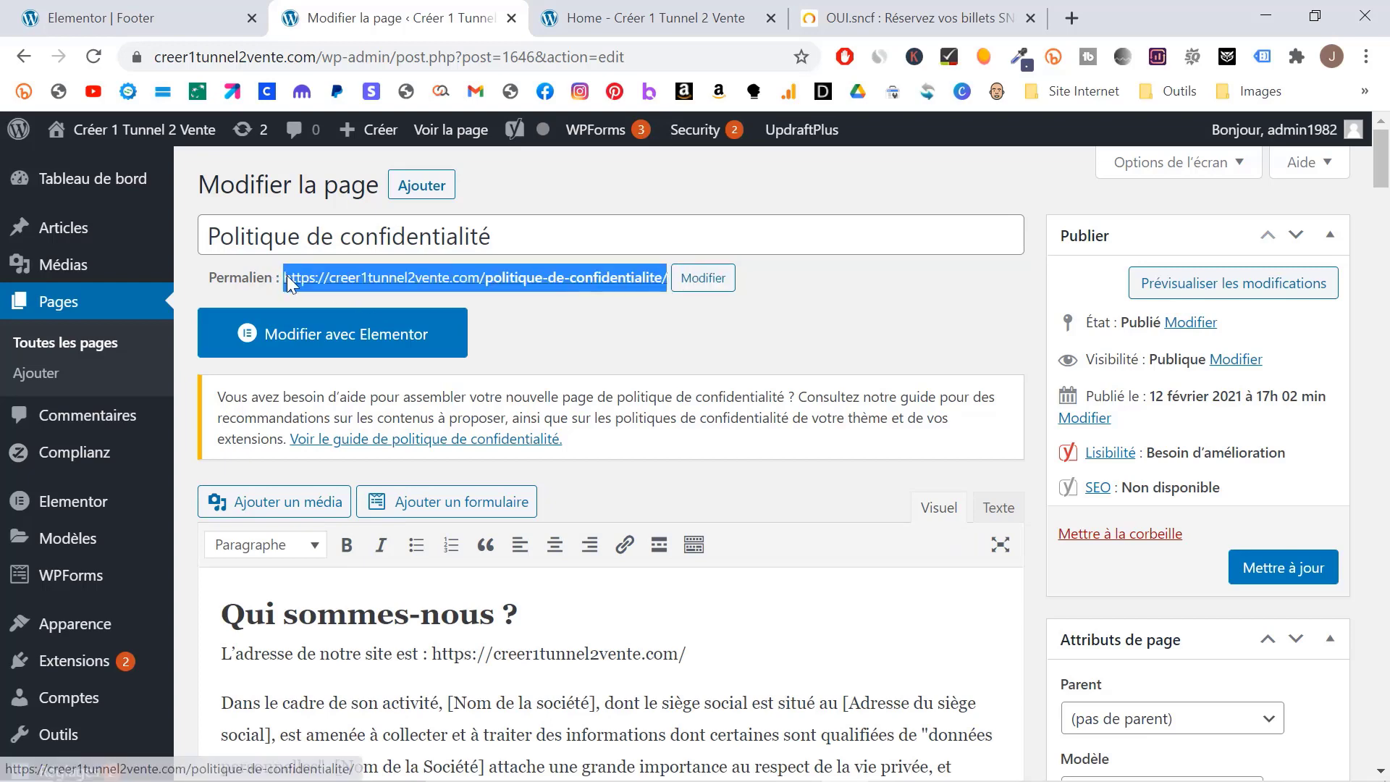
{"action": "left_click", "coordinate": [176, 10]}
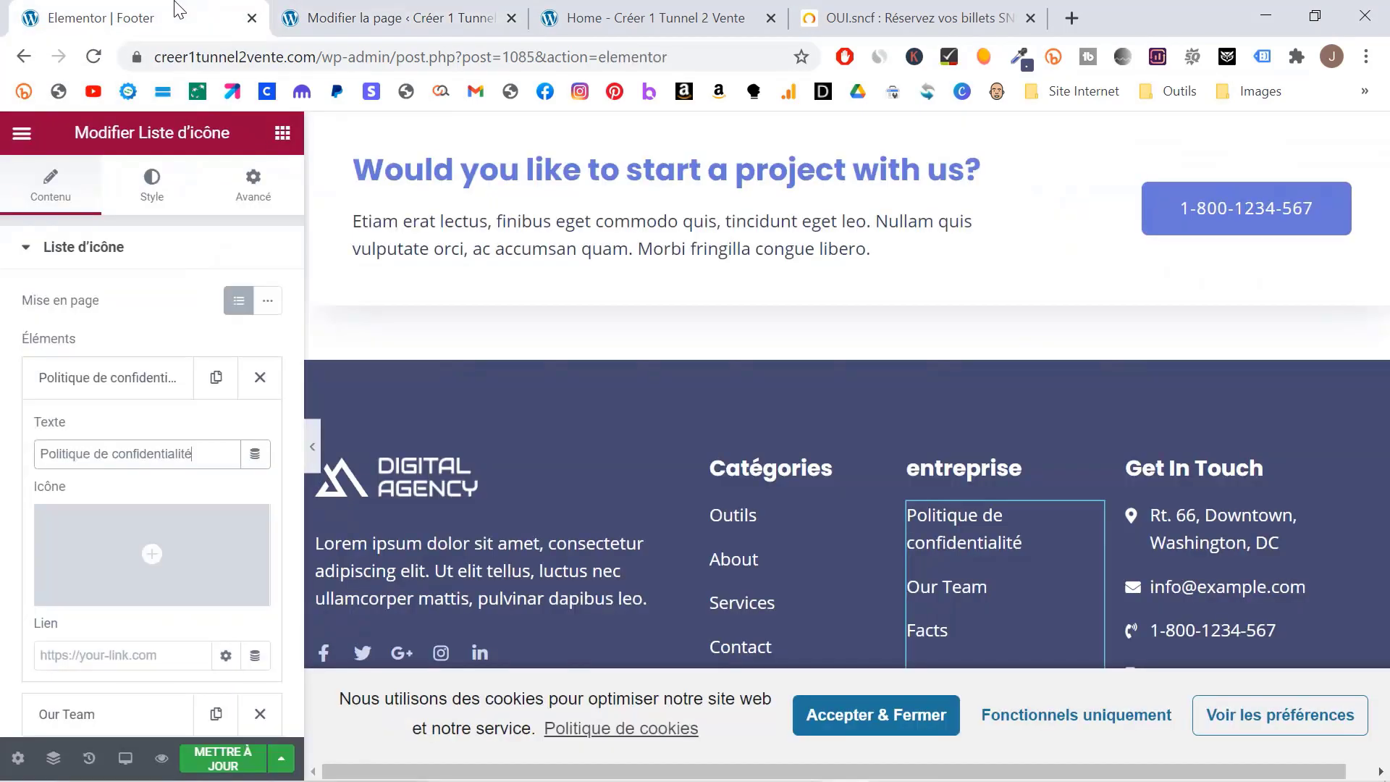
{"action": "left_click", "coordinate": [136, 657]}
{"action": "key", "text": "ctrl+v"}
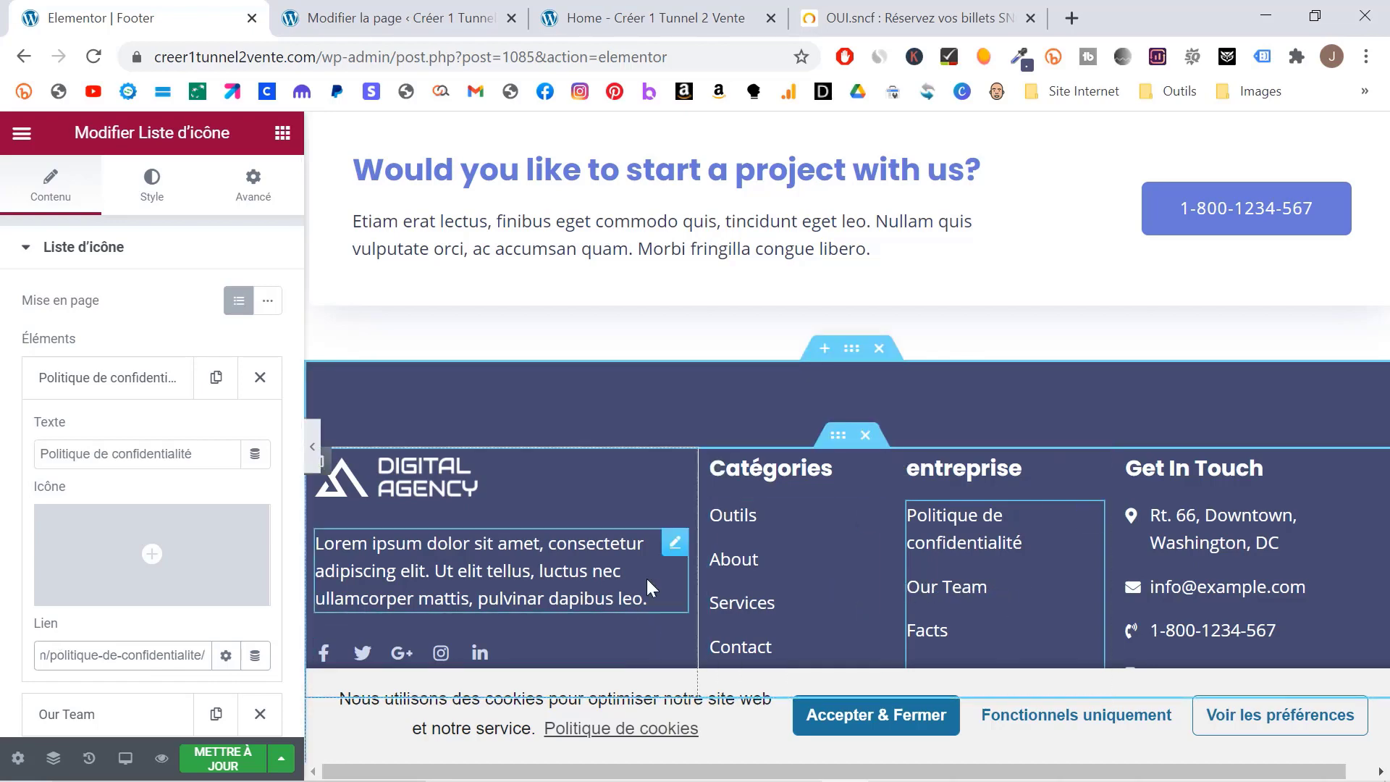
Step: Rename the "Our Team" item in the footer's entreprise list as "Politique des cookies"
{"action": "scroll", "coordinate": [87, 515], "scroll_direction": "down", "scroll_amount": 5}
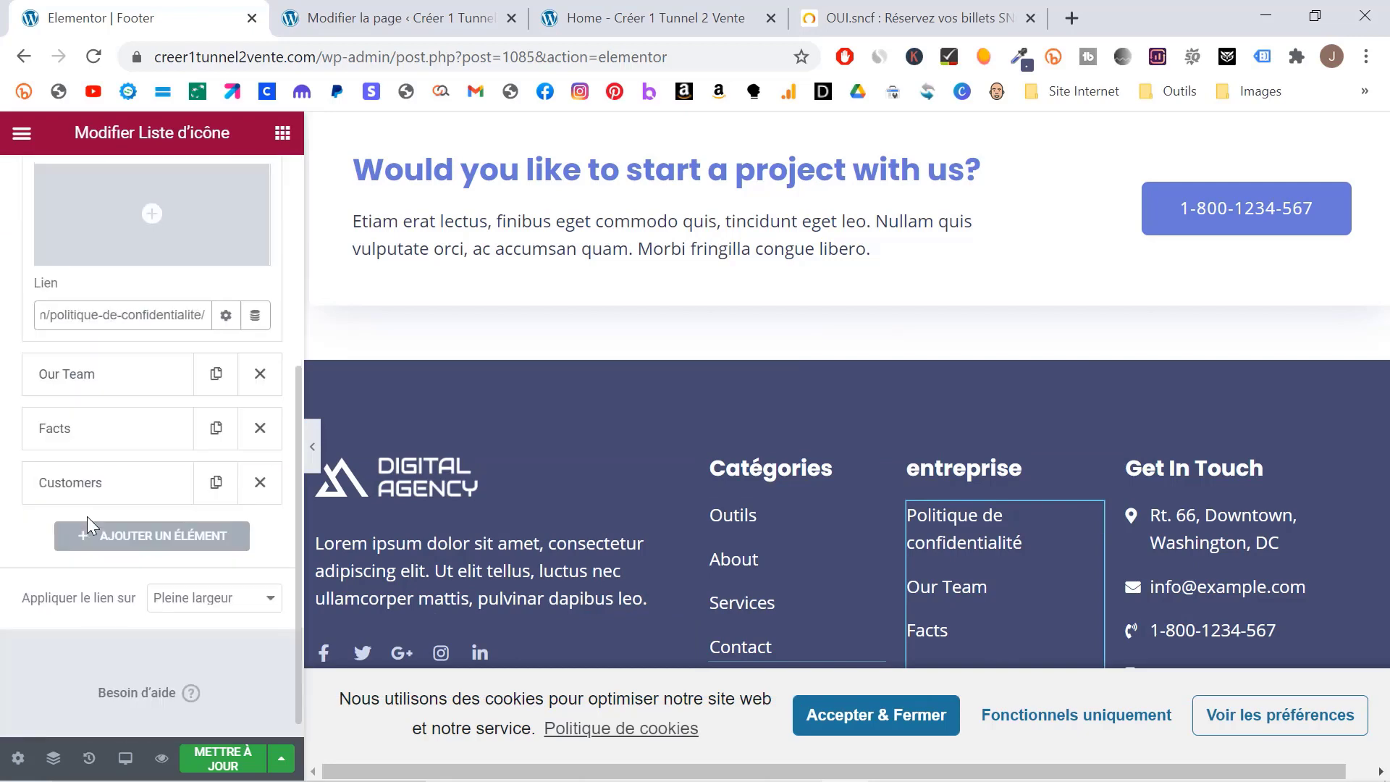
{"action": "left_click", "coordinate": [92, 372]}
{"action": "scroll", "coordinate": [92, 378], "scroll_direction": "up", "scroll_amount": 3}
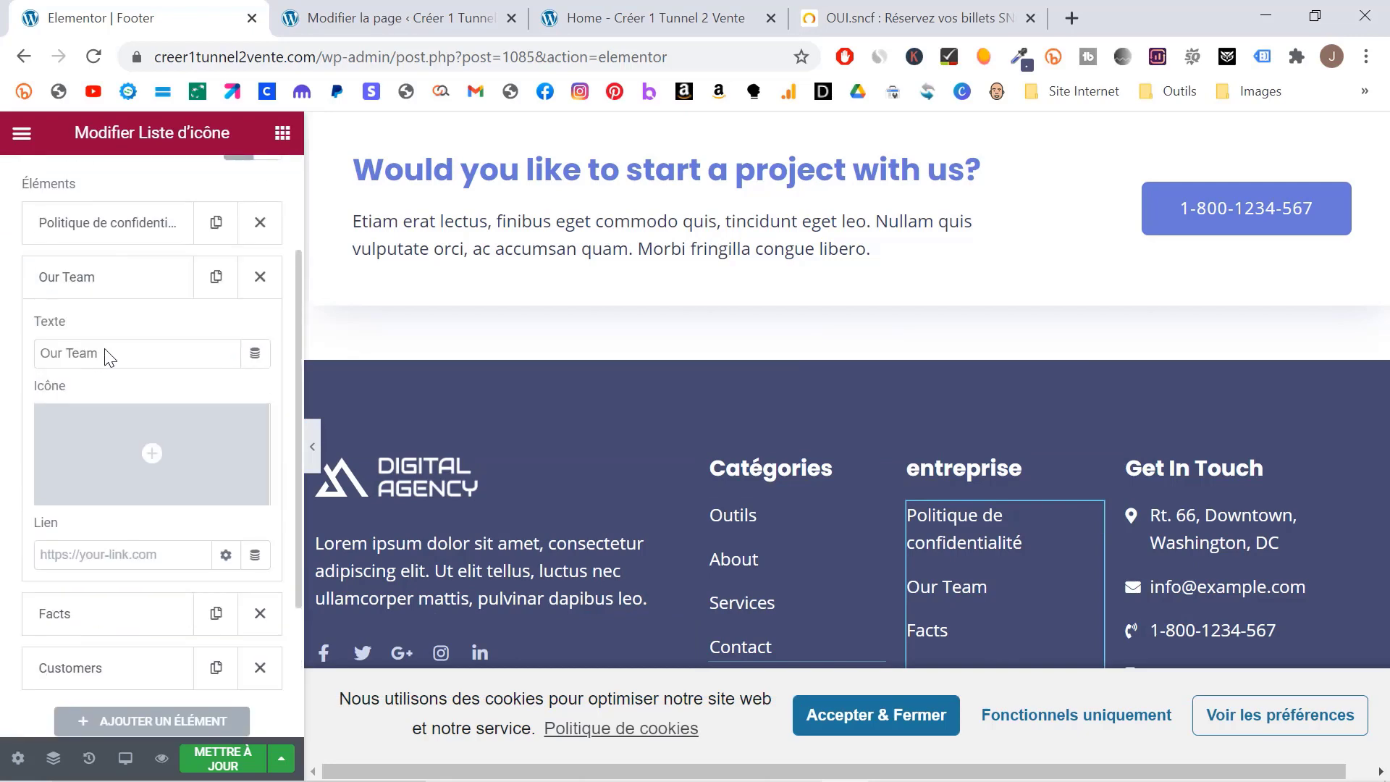
{"action": "triple_click", "coordinate": [106, 354]}
{"action": "type", "text": "Politiques"}
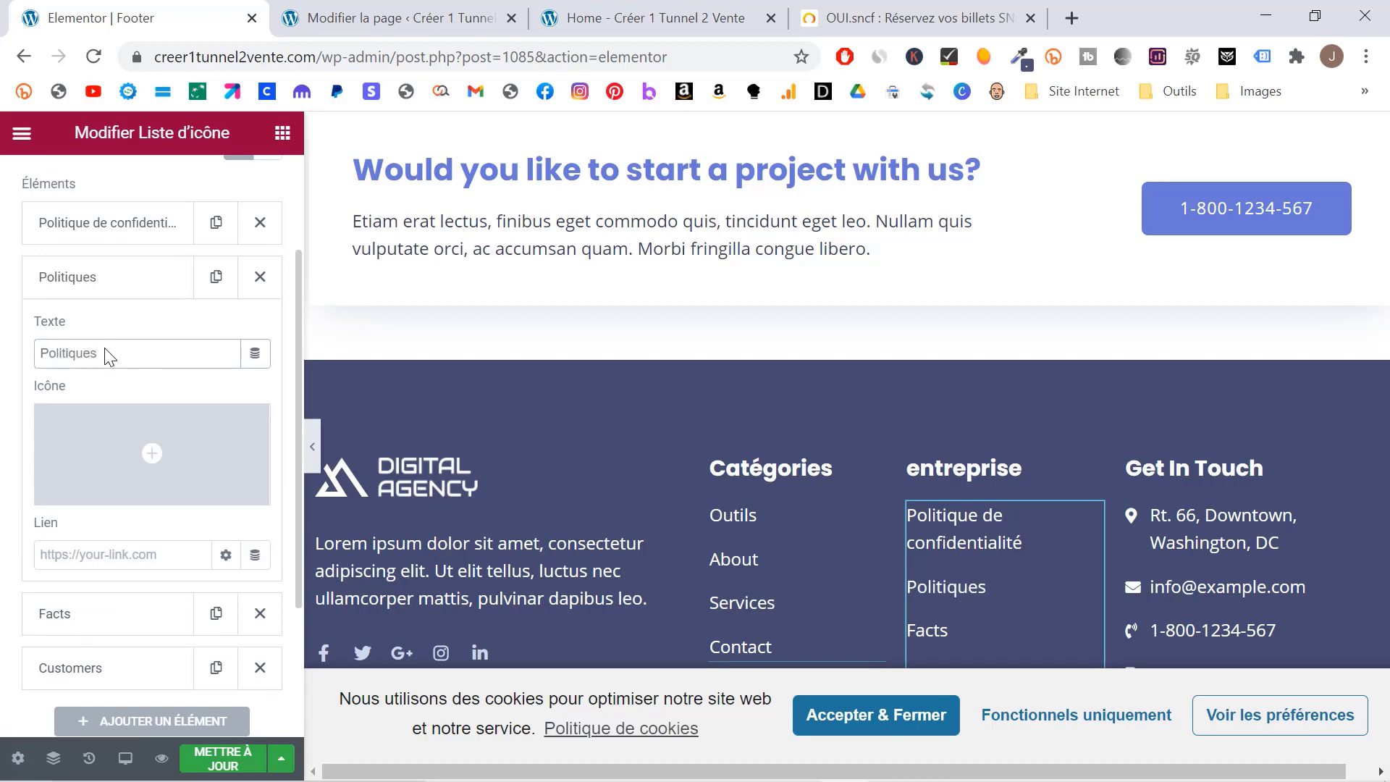
{"action": "type", "text": "des cookies"}
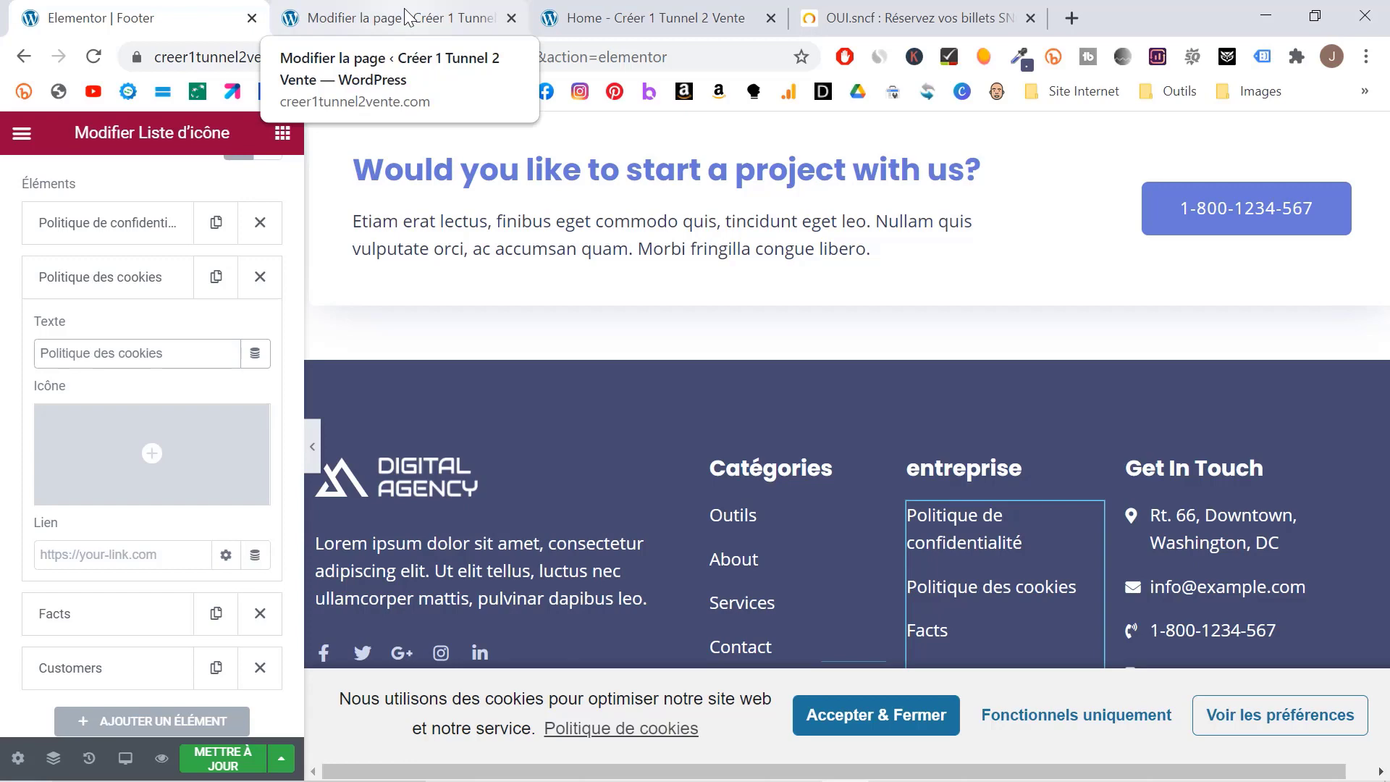
Step: Copy the permalink of the "Politique de cookies (UE)" page and set it as the link of the "Politique des cookies" footer item
{"action": "left_click", "coordinate": [407, 16]}
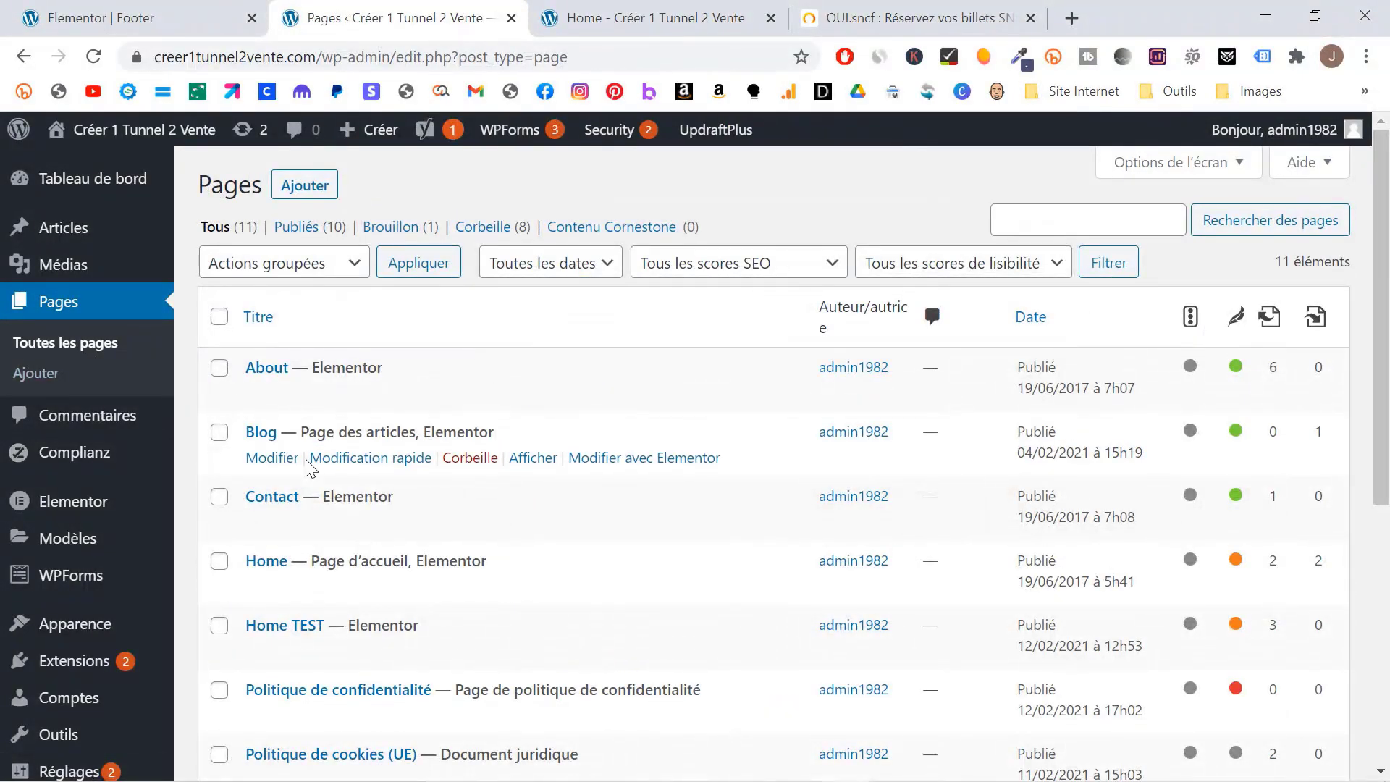
{"action": "scroll", "coordinate": [310, 467], "scroll_direction": "down", "scroll_amount": 3}
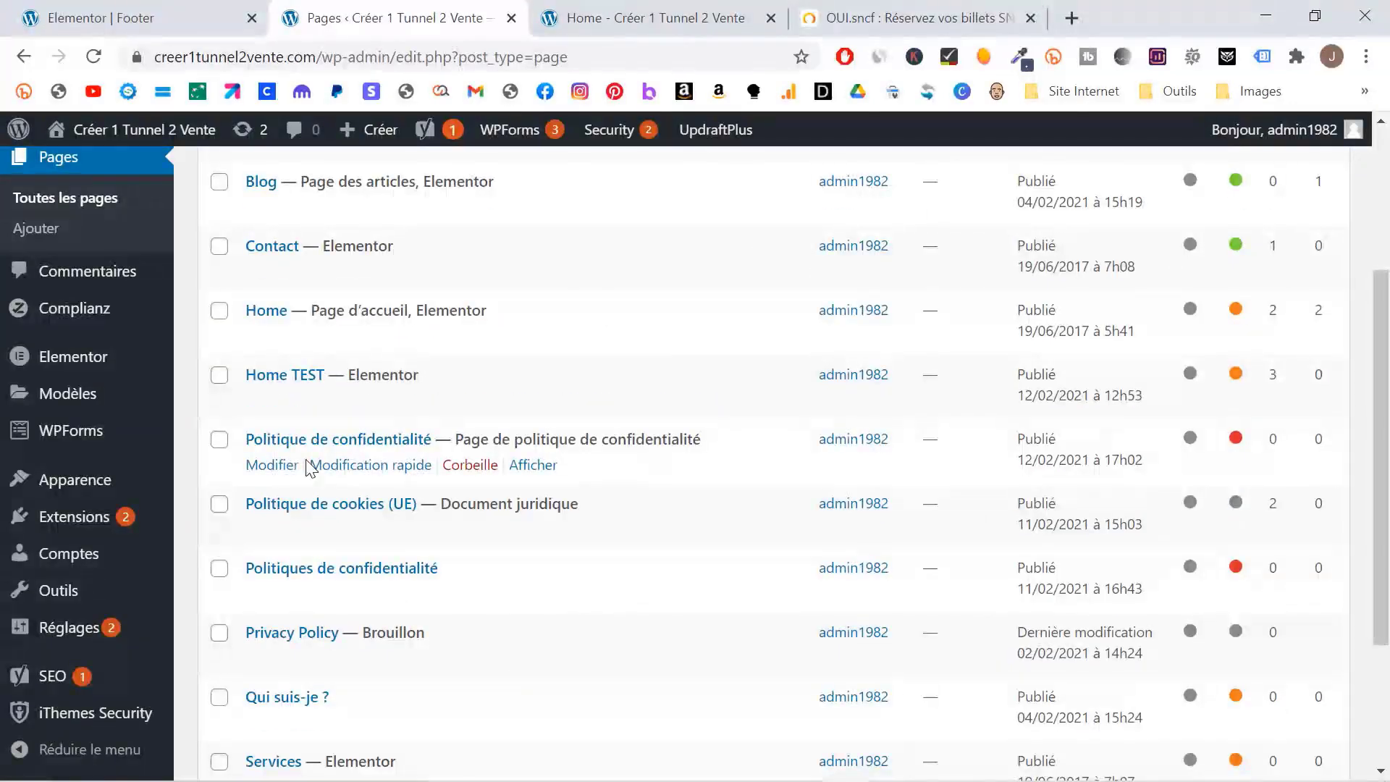
{"action": "left_click", "coordinate": [313, 504]}
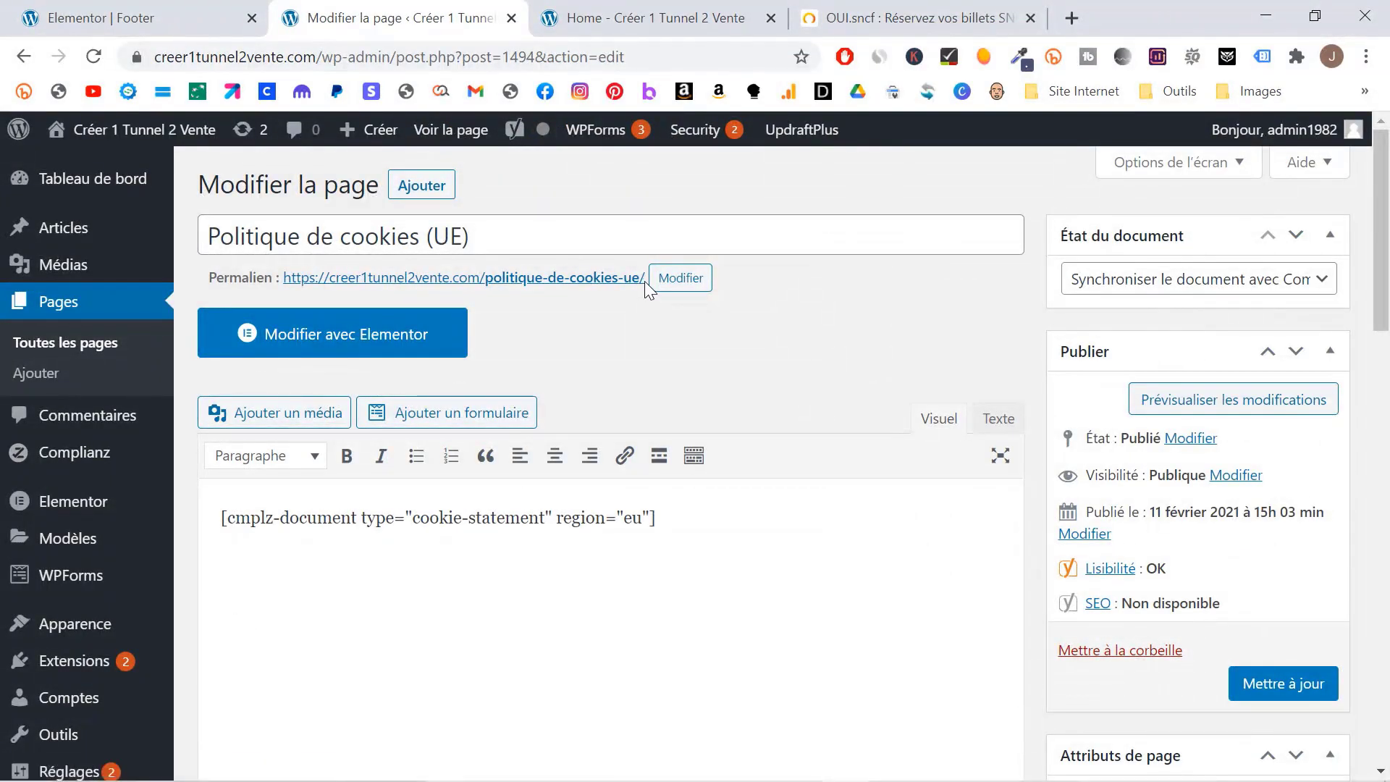
{"action": "left_click_drag", "start_coordinate": [646, 286], "coordinate": [288, 277]}
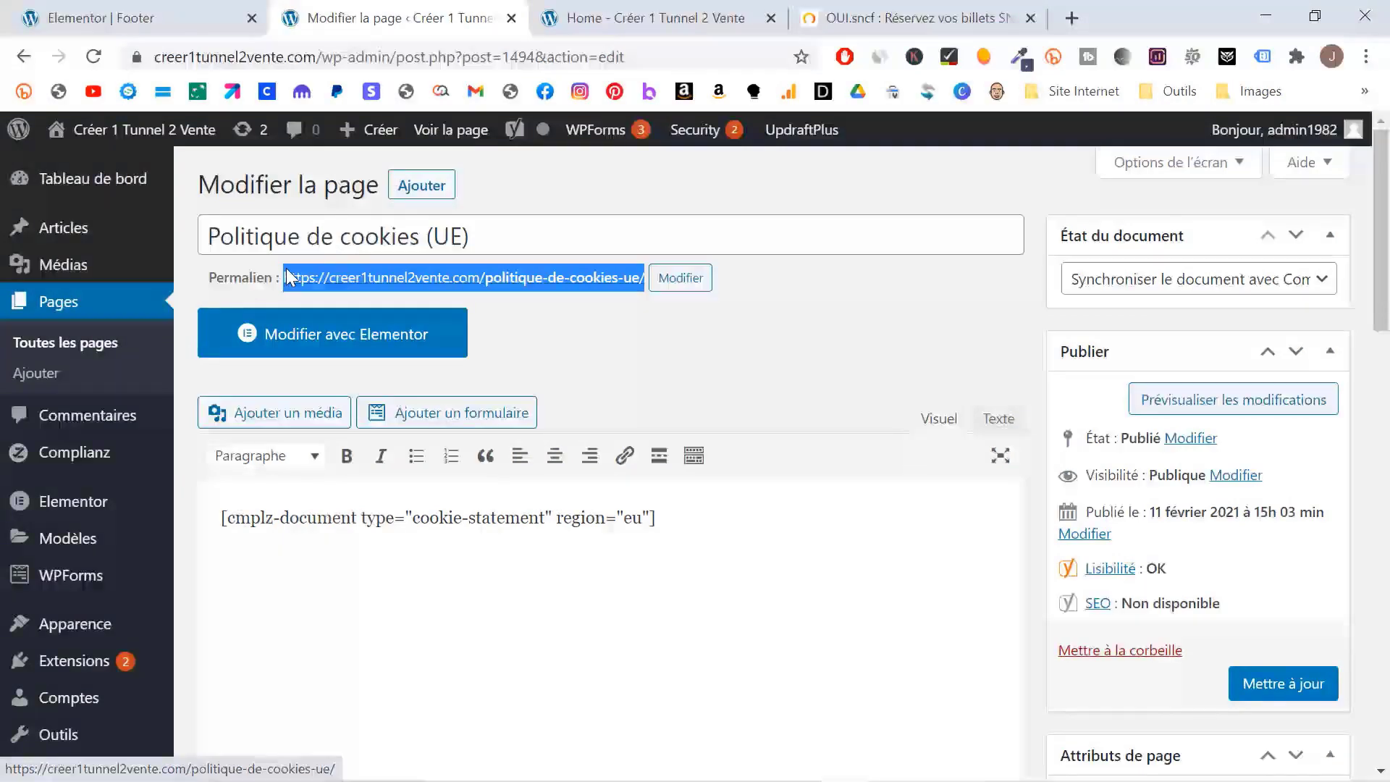
{"action": "left_click", "coordinate": [101, 17]}
{"action": "left_click", "coordinate": [131, 552]}
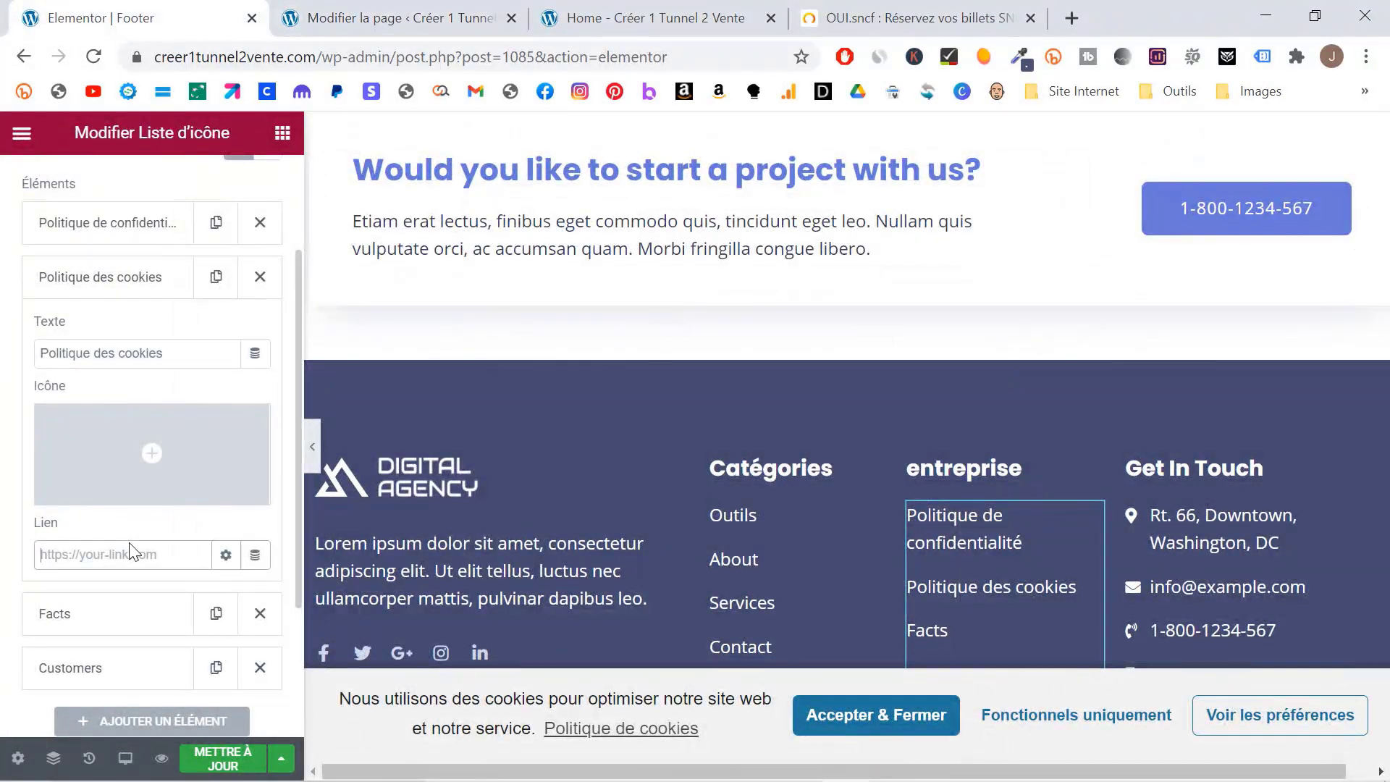
{"action": "key", "text": "ctrl+v"}
Step: Remove the "Facts" and "Customers" items from the footer's entreprise list
{"action": "left_click", "coordinate": [260, 613]}
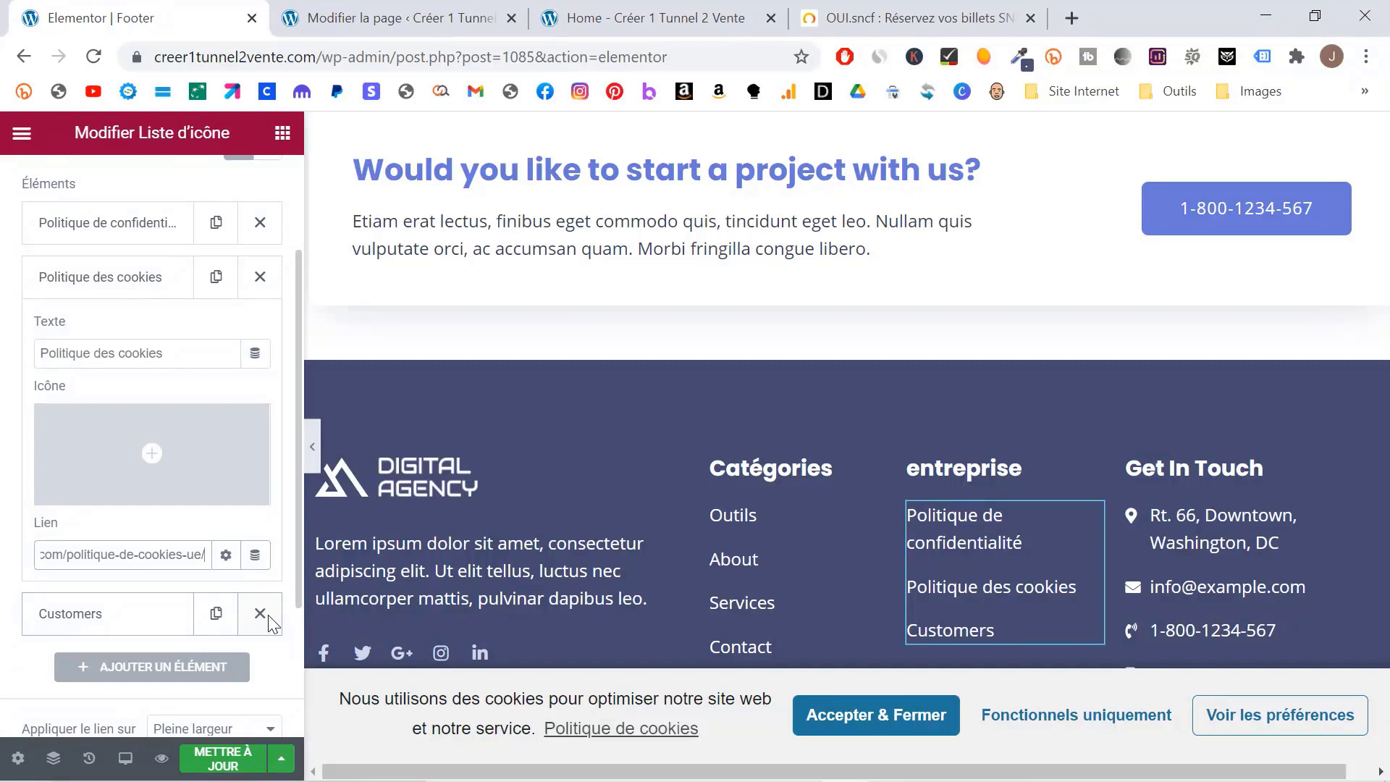
{"action": "left_click", "coordinate": [267, 615]}
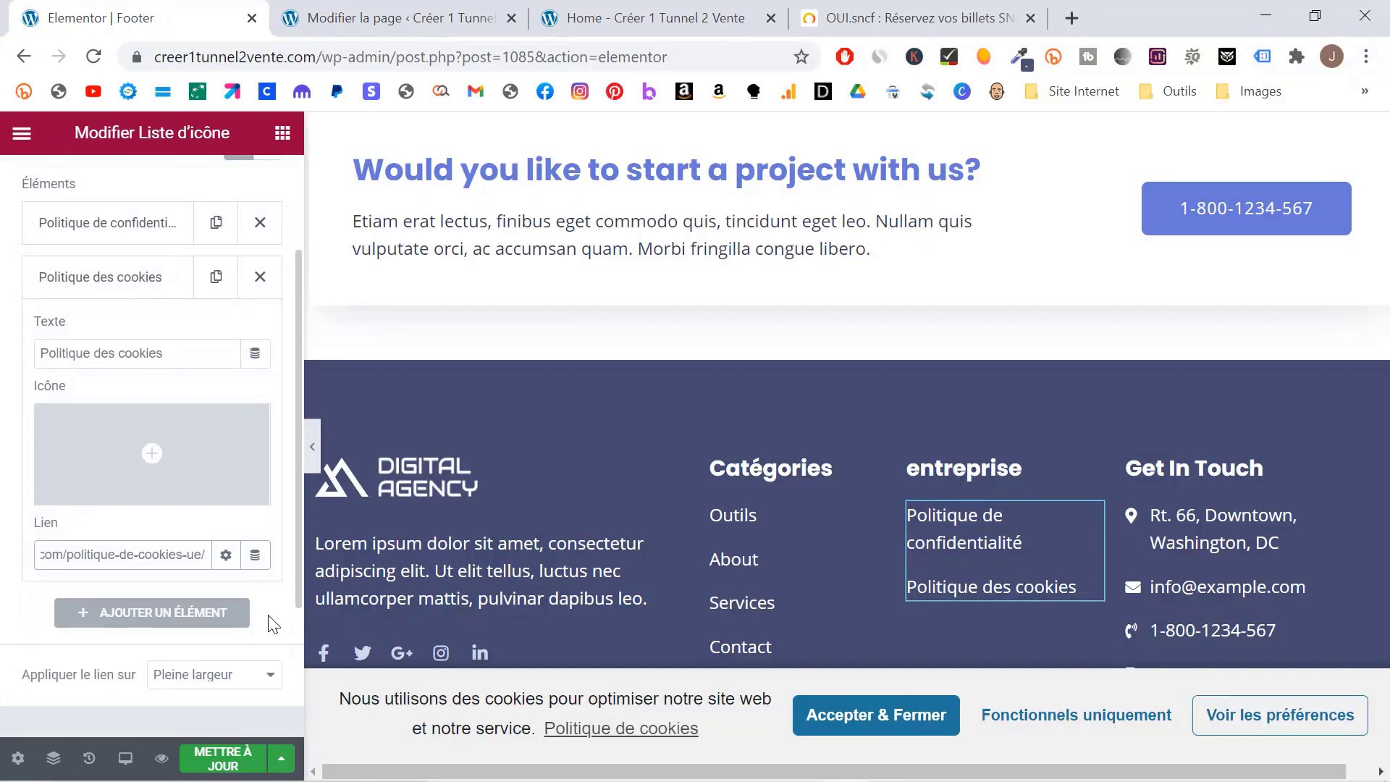
Step: Capitalise the footer column heading as "Entreprise" and update the footer template
{"action": "left_click", "coordinate": [929, 463]}
{"action": "left_click", "coordinate": [211, 756]}
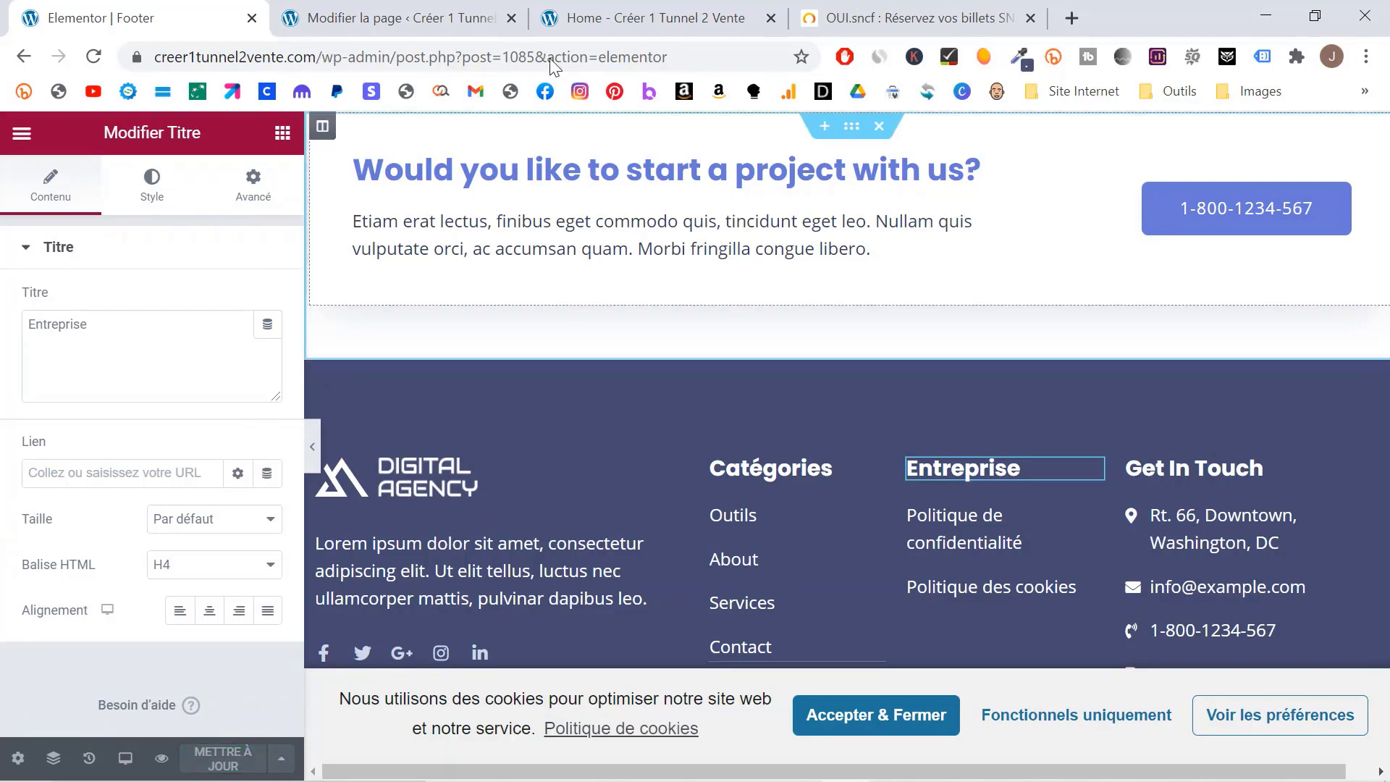
Step: Reload the site's home page, show the cookie banner's preferences and accept all cookies
{"action": "left_click", "coordinate": [641, 17]}
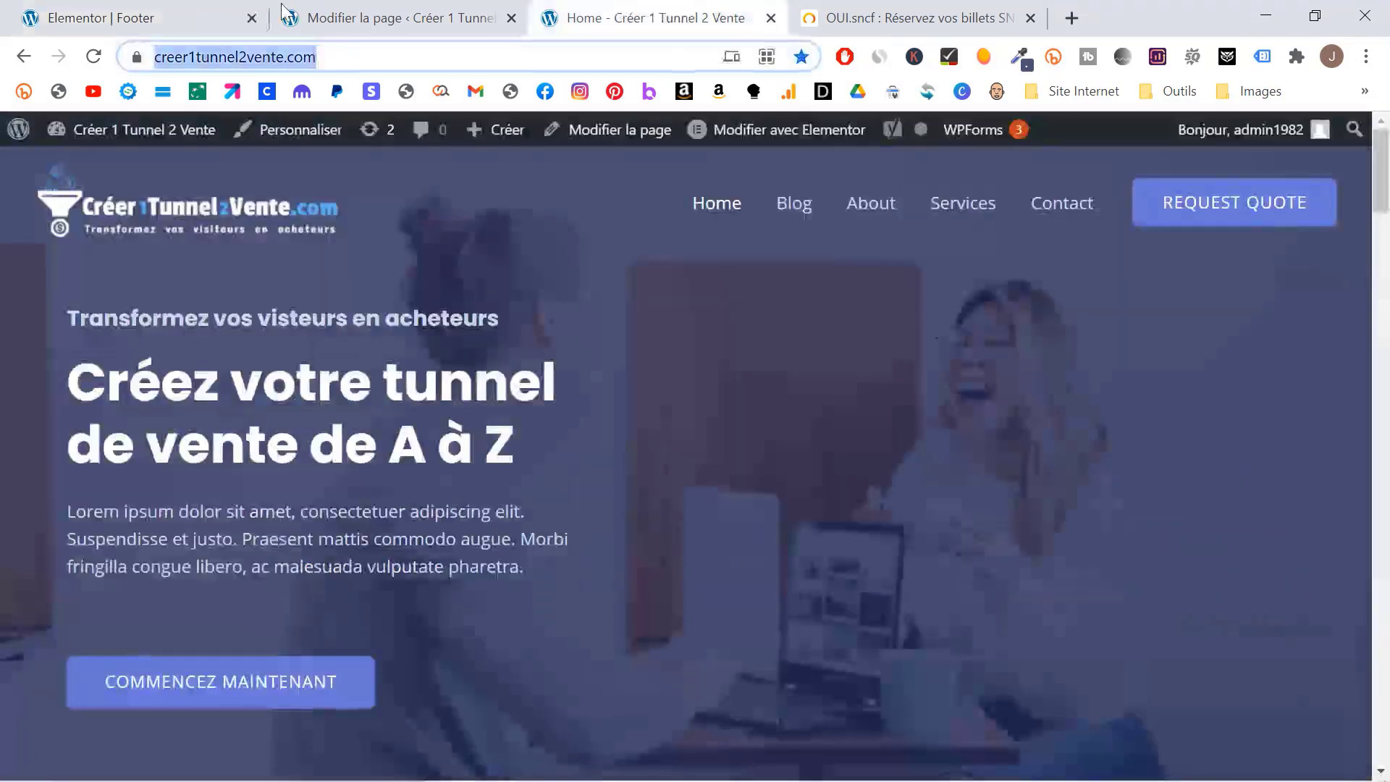
{"action": "left_click", "coordinate": [94, 56]}
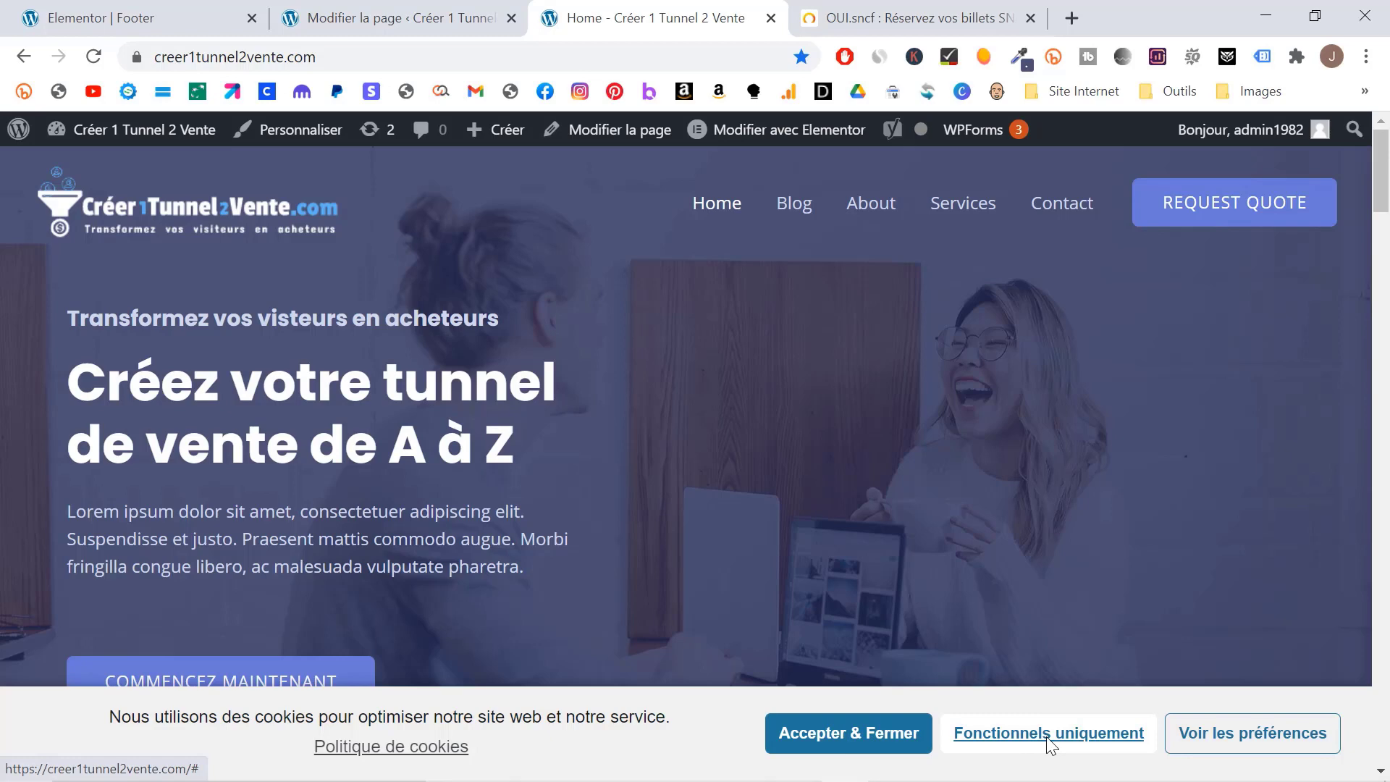
{"action": "left_click", "coordinate": [1256, 744]}
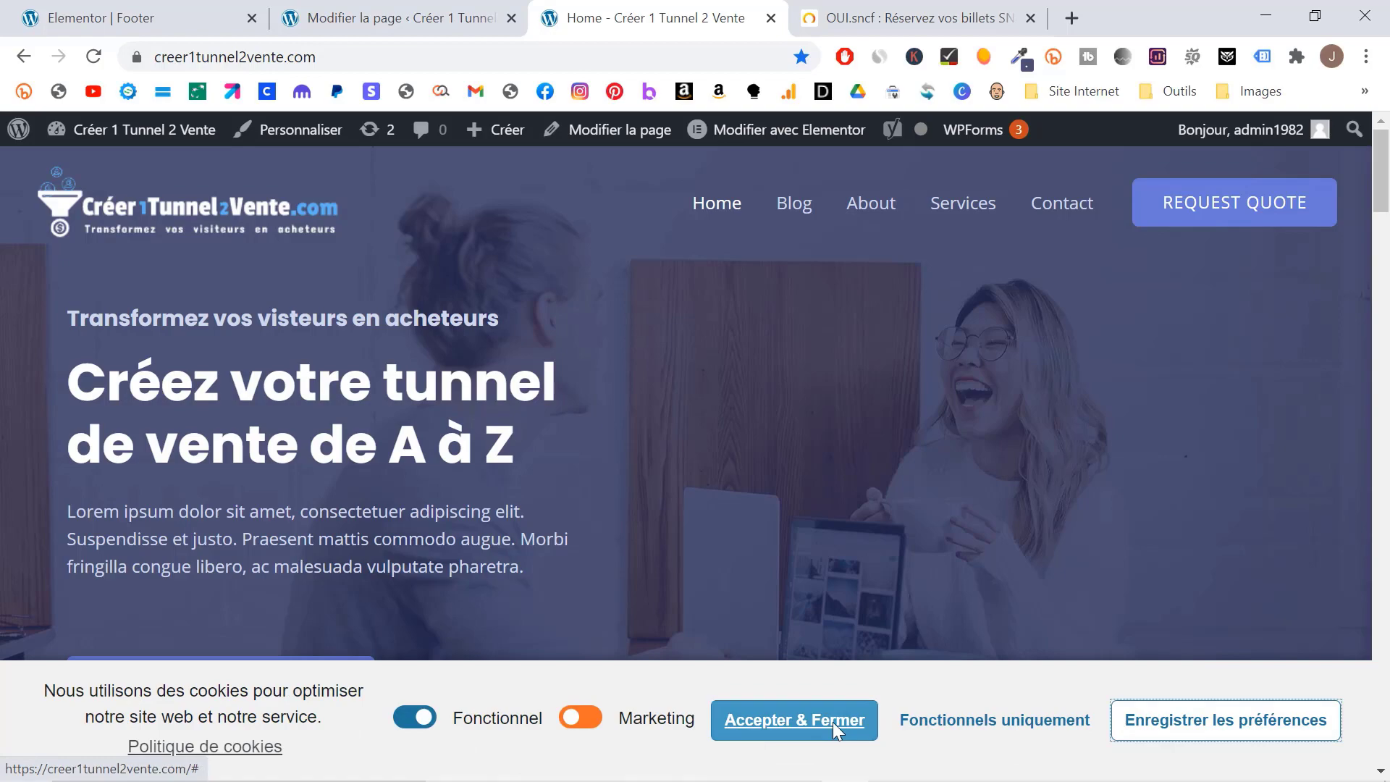
{"action": "left_click", "coordinate": [832, 722]}
Step: Check the Entreprise column and its policy links in the home page's footer
{"action": "scroll", "coordinate": [833, 725], "scroll_direction": "down", "scroll_amount": 15}
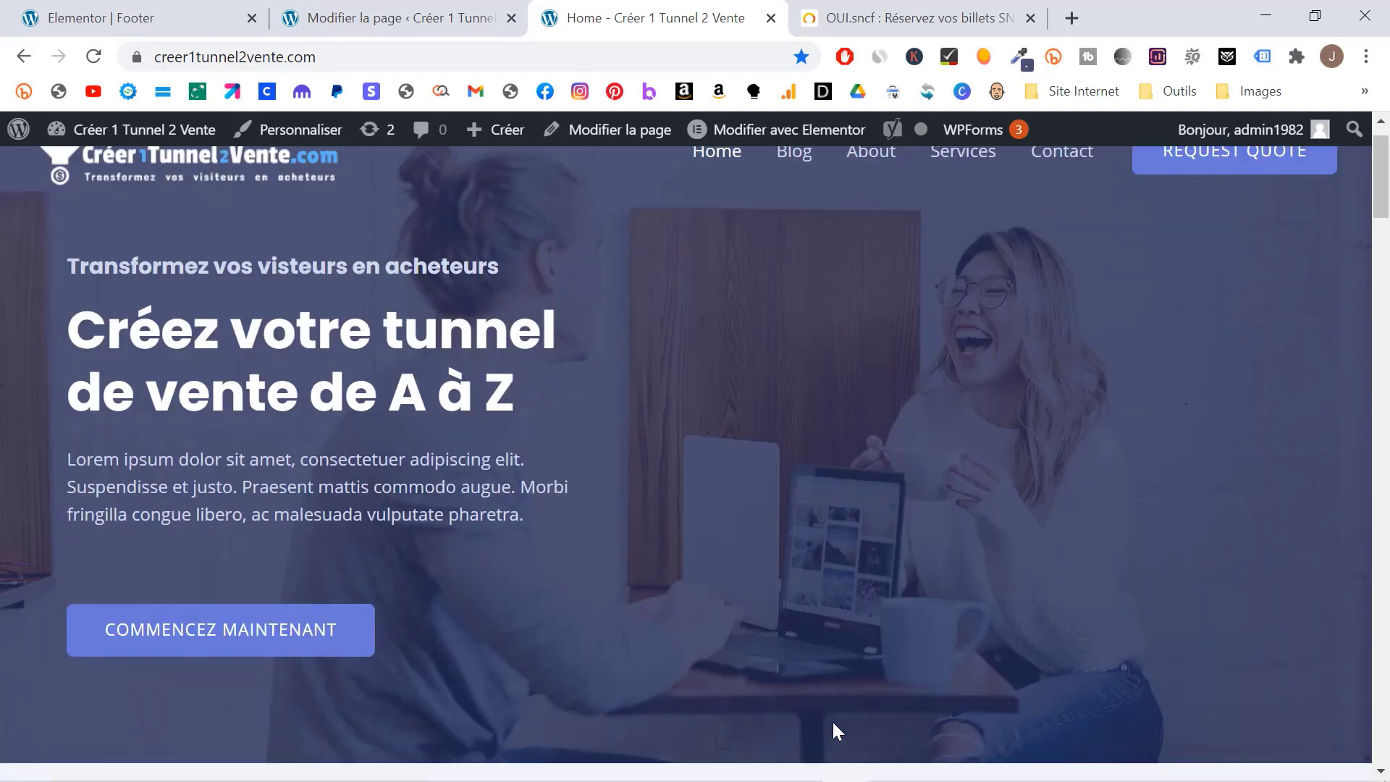
{"action": "scroll", "coordinate": [832, 722], "scroll_direction": "down", "scroll_amount": 10}
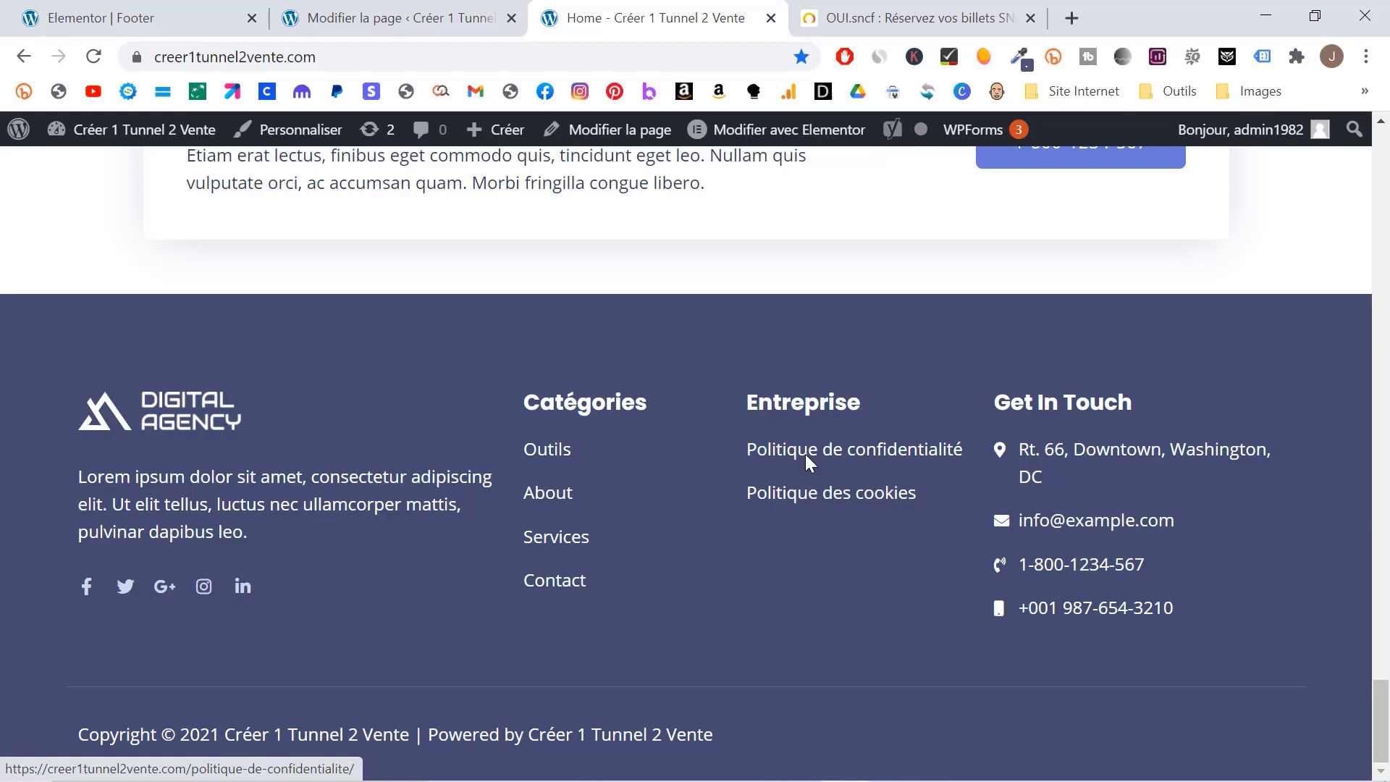
Step: Follow the footer's "Politique de confidentialité" link and look through the whole privacy policy page down to its footer
{"action": "left_click", "coordinate": [805, 454]}
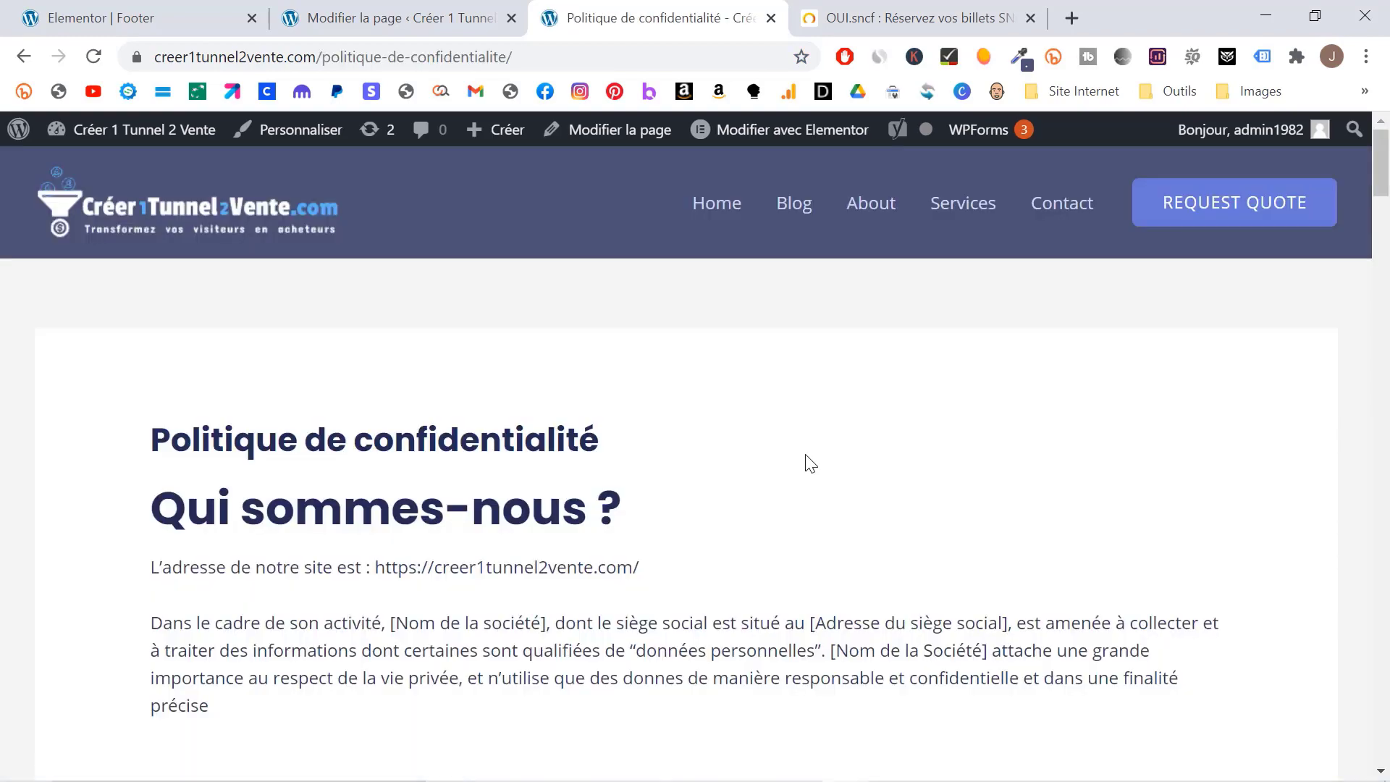
{"action": "scroll", "coordinate": [808, 461], "scroll_direction": "down", "scroll_amount": 20}
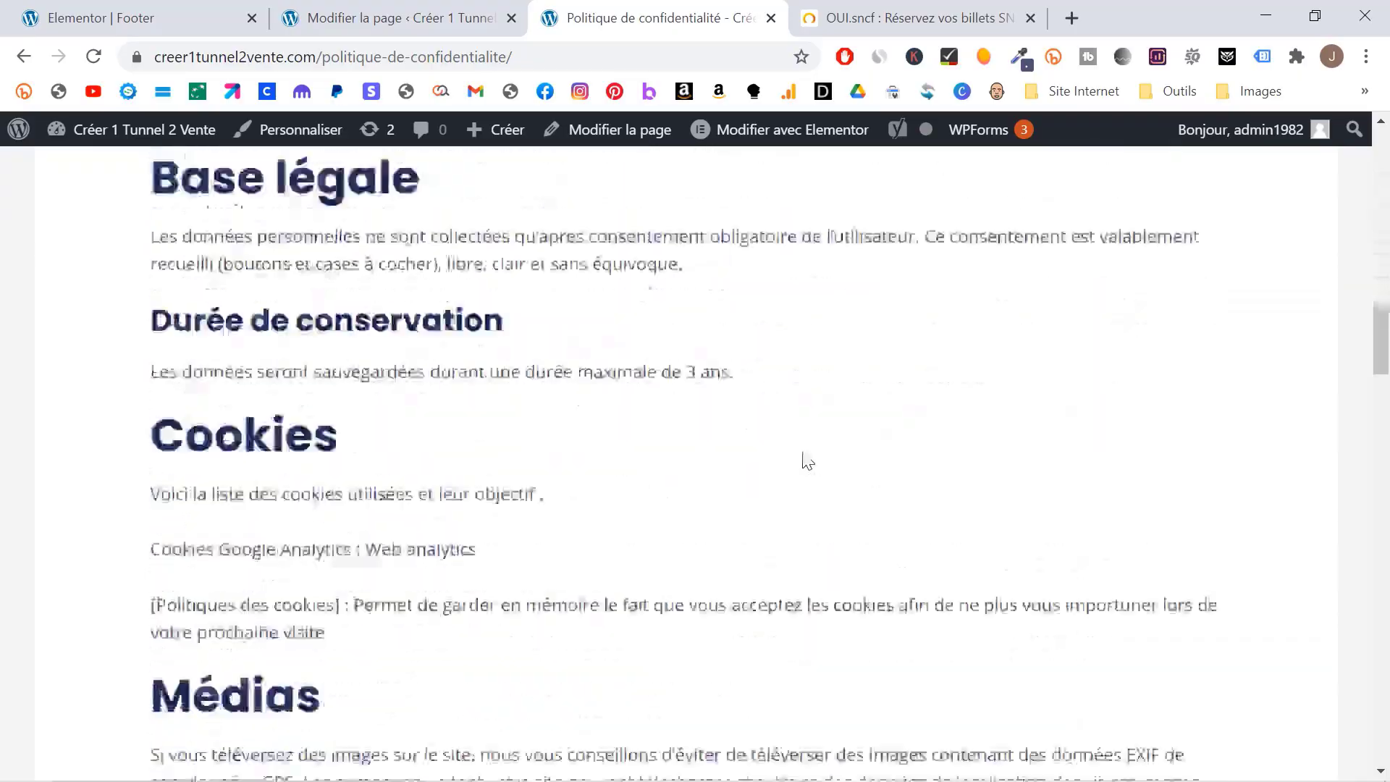
{"action": "scroll", "coordinate": [808, 462], "scroll_direction": "down", "scroll_amount": 20}
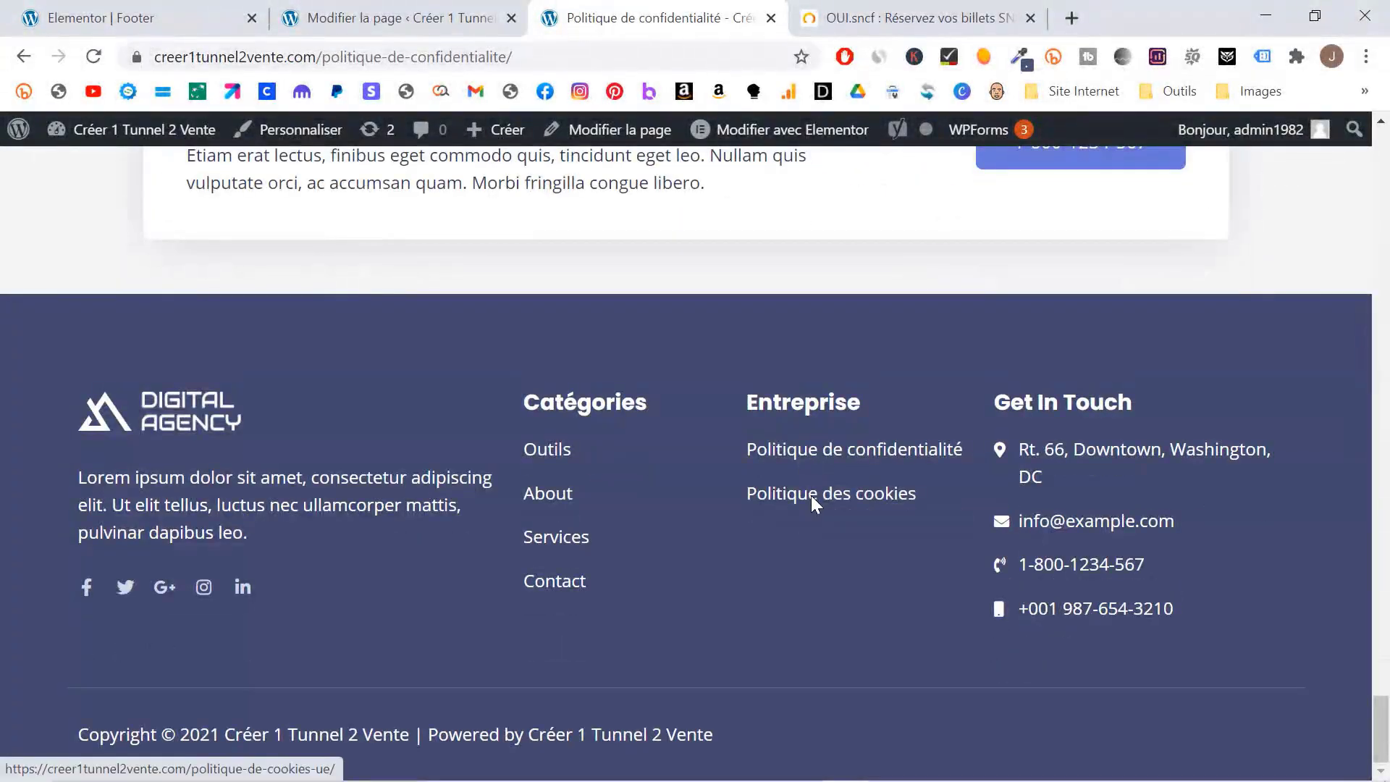
Step: Follow the footer's "Politique des cookies" link and review the cookie policy page down to the consent section
{"action": "left_click", "coordinate": [811, 495]}
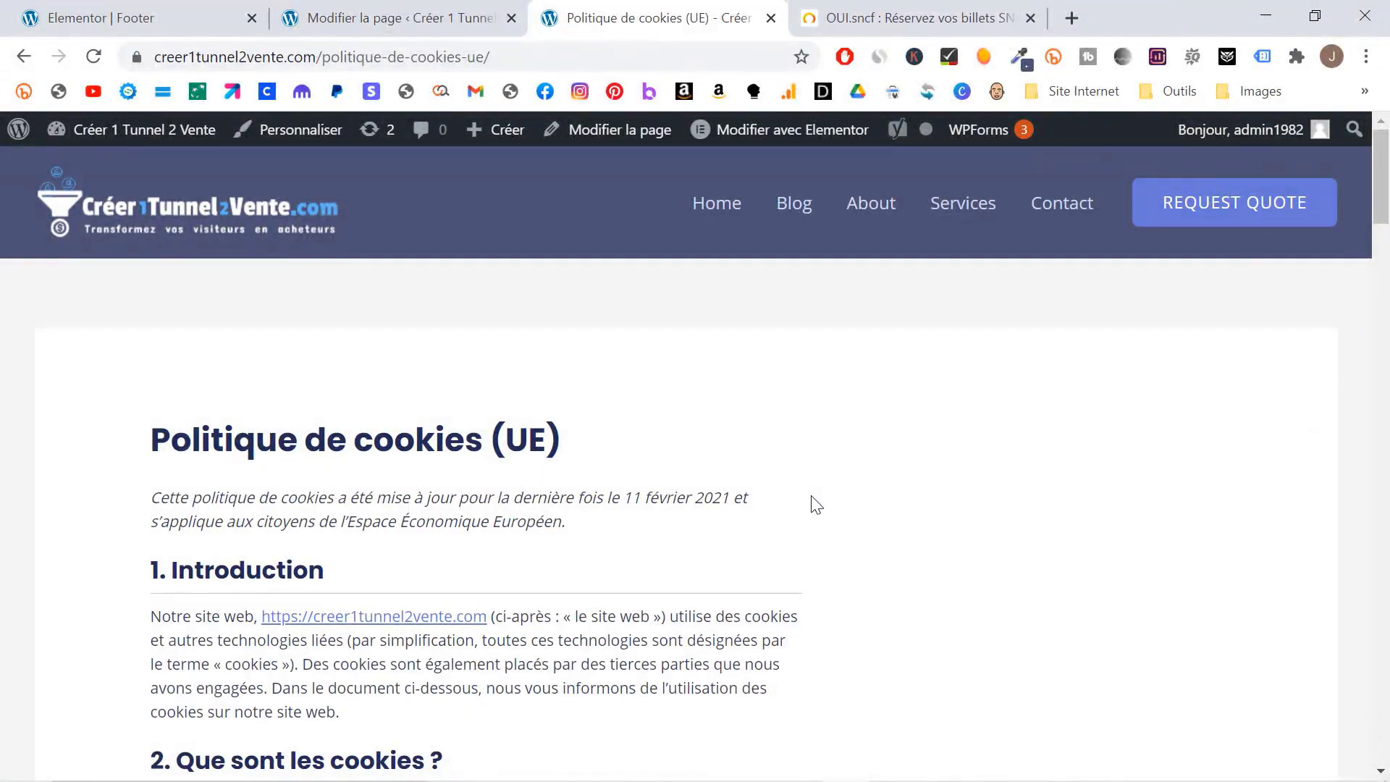
{"action": "scroll", "coordinate": [815, 504], "scroll_direction": "down", "scroll_amount": 10}
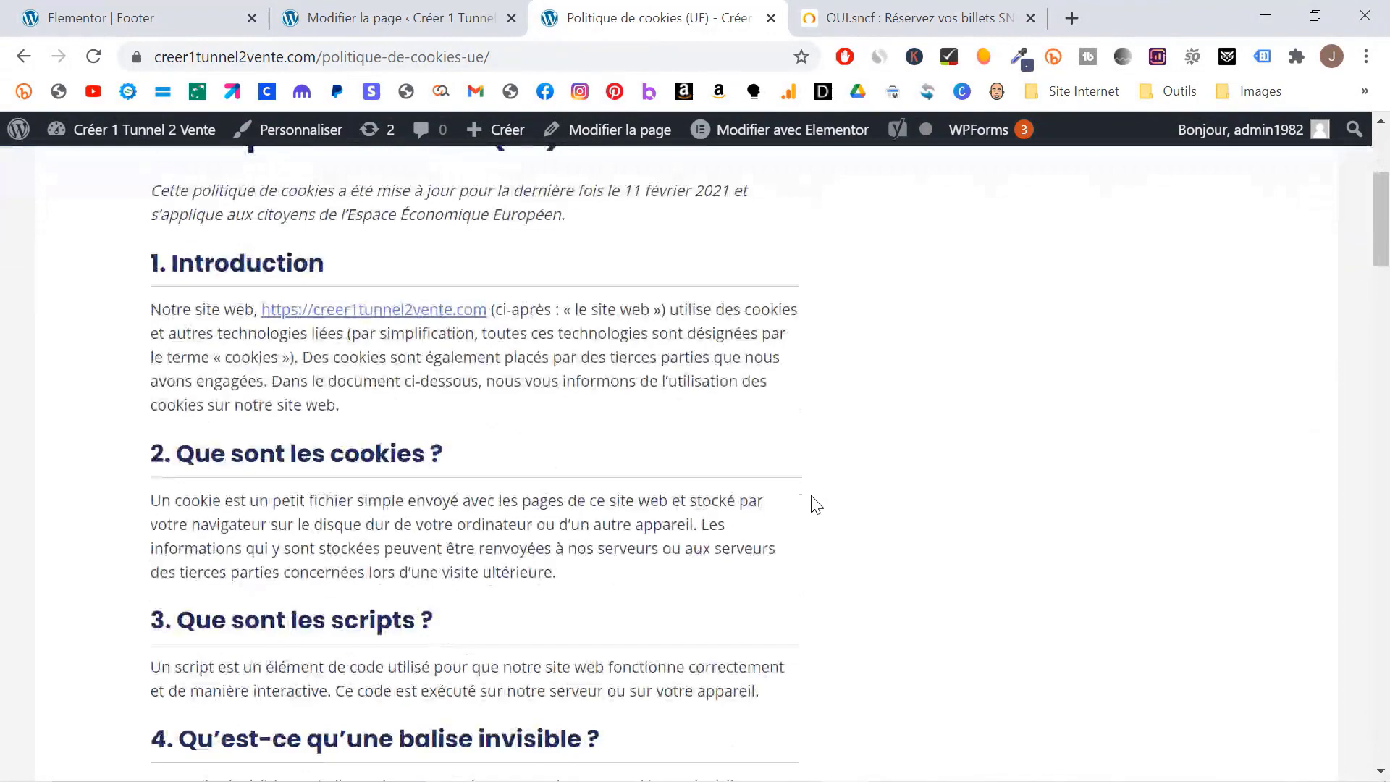
{"action": "scroll", "coordinate": [815, 505], "scroll_direction": "down", "scroll_amount": 18}
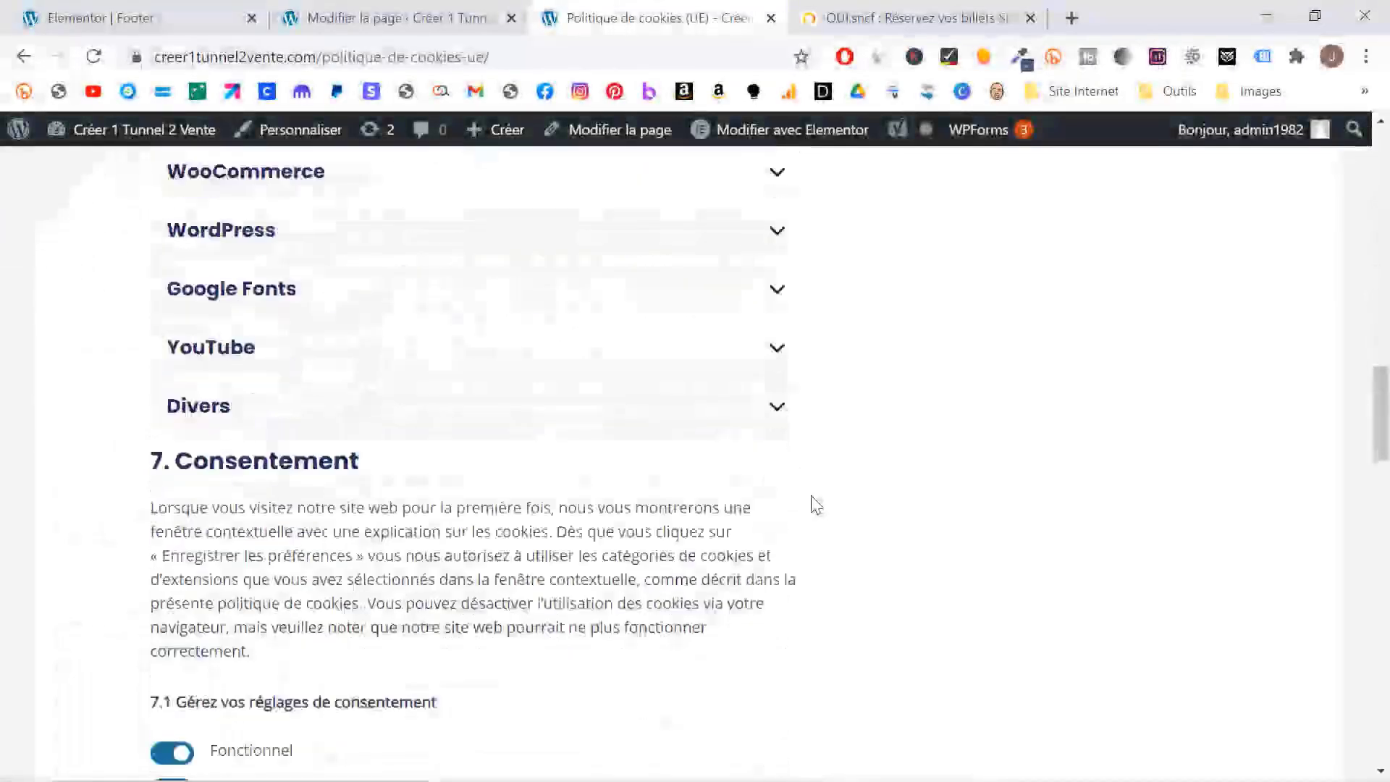